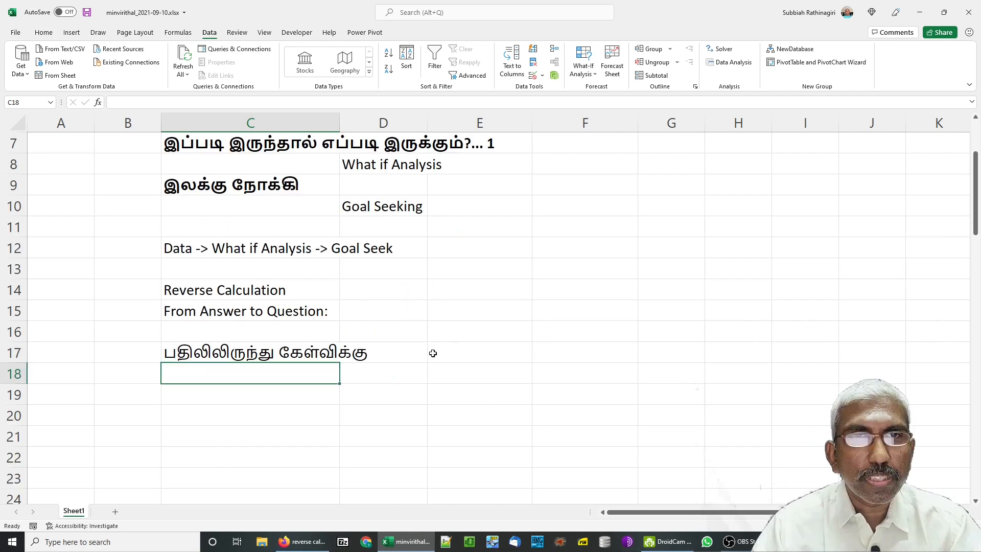
click(453, 356)
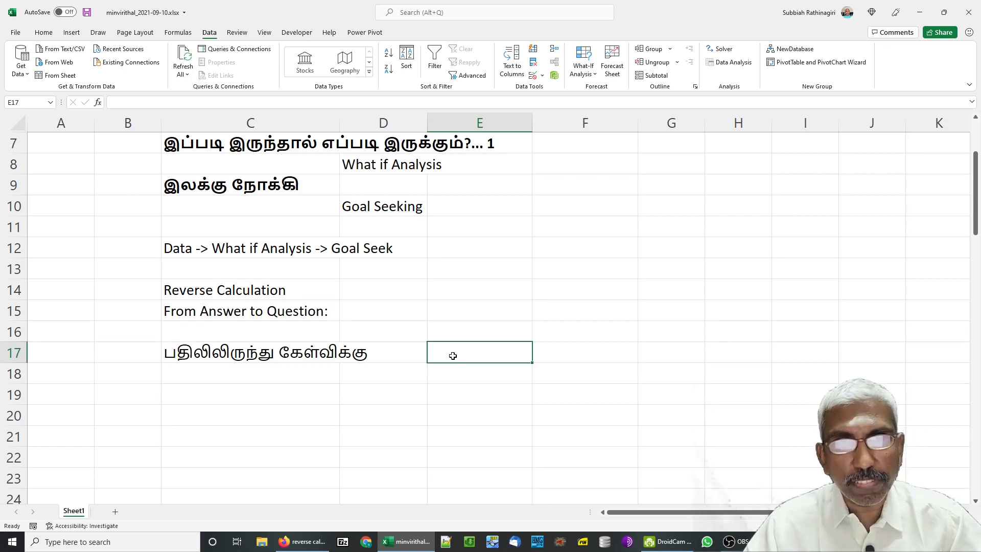
click(255, 352)
click(394, 207)
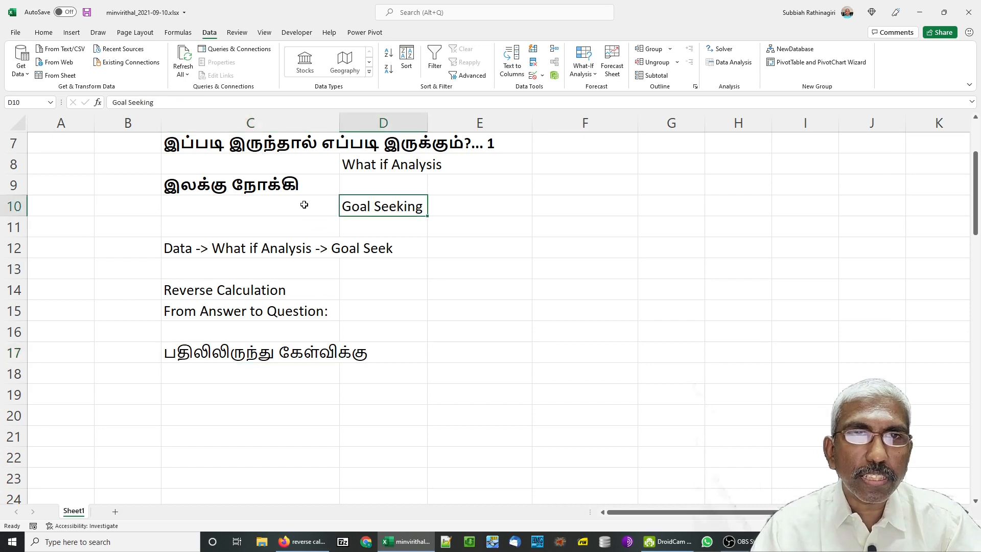
click(237, 188)
click(227, 352)
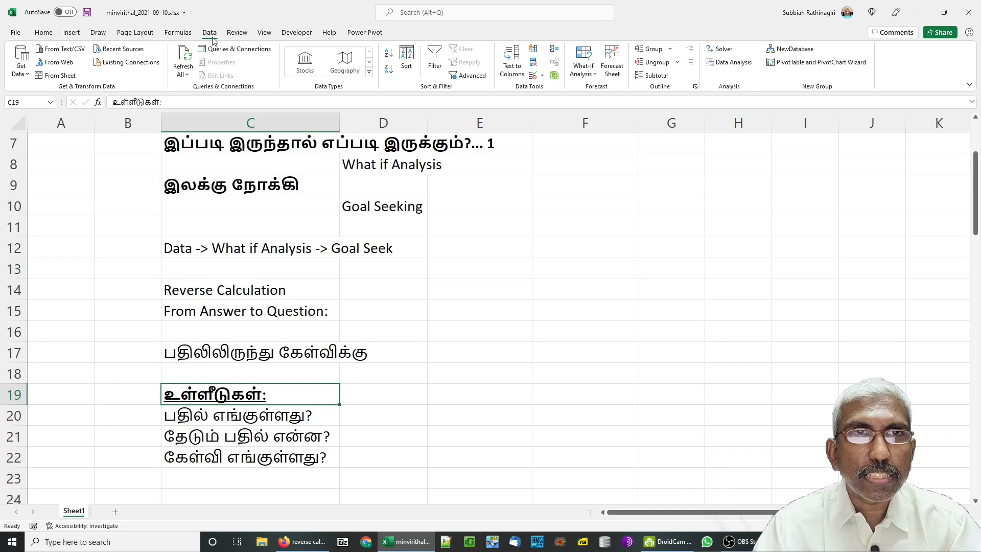
- Open Goal Seek from the What-If Analysis tools, examine its three input fields, and close it without running it
click(583, 66)
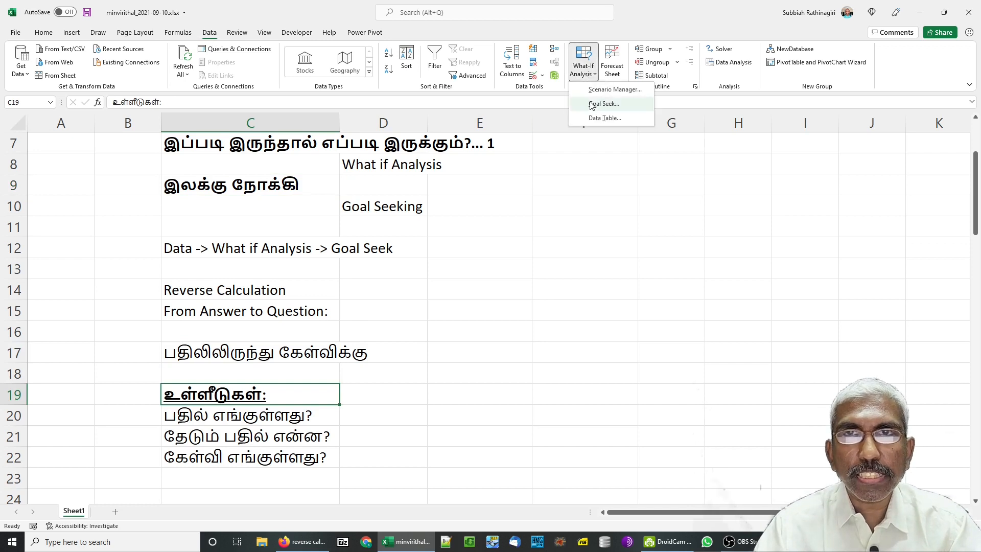
click(603, 104)
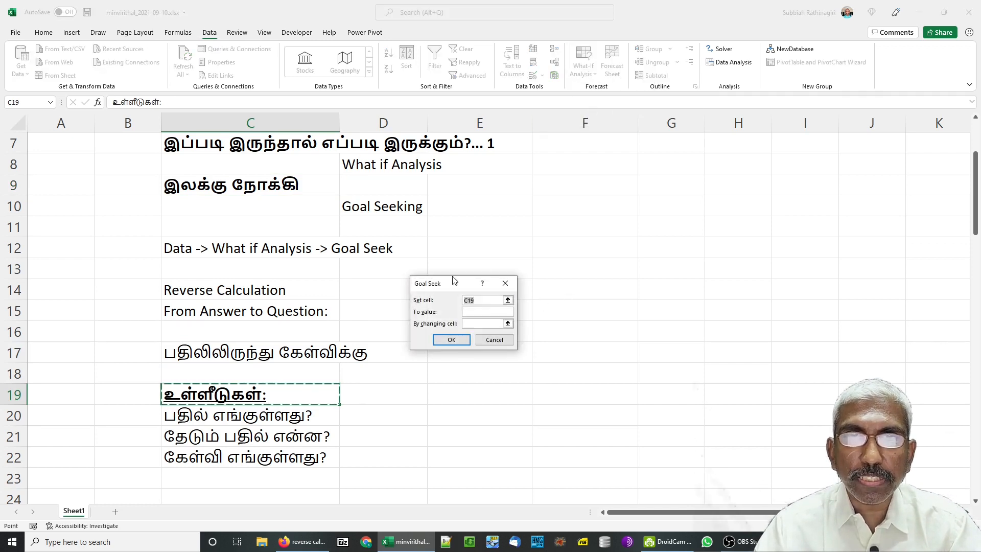
drag(454, 279, 462, 301)
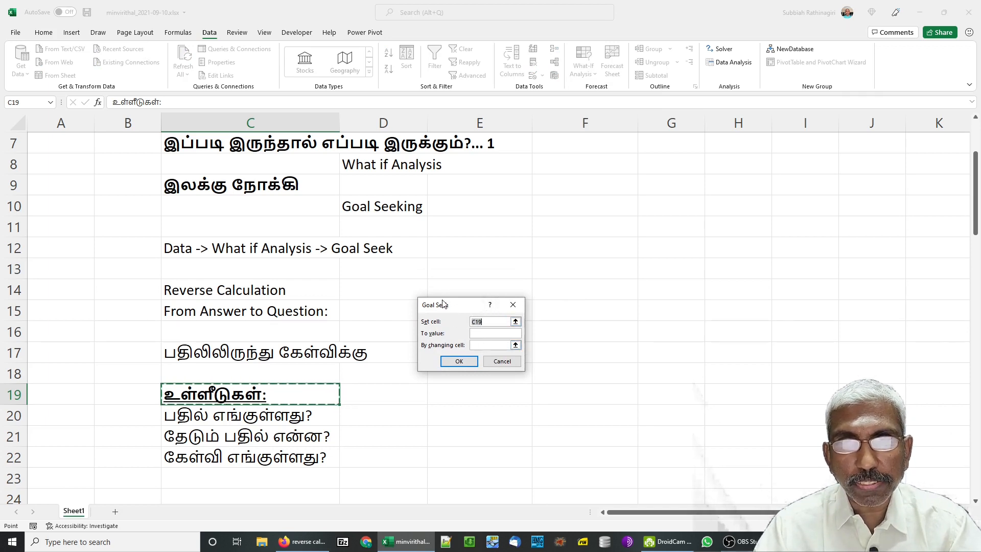
drag(444, 304, 447, 304)
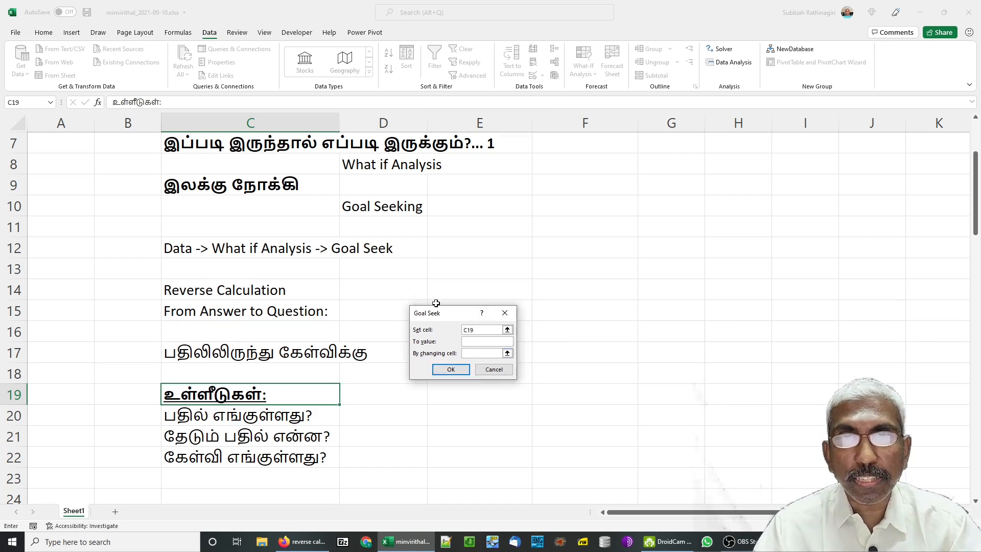
drag(451, 316, 445, 271)
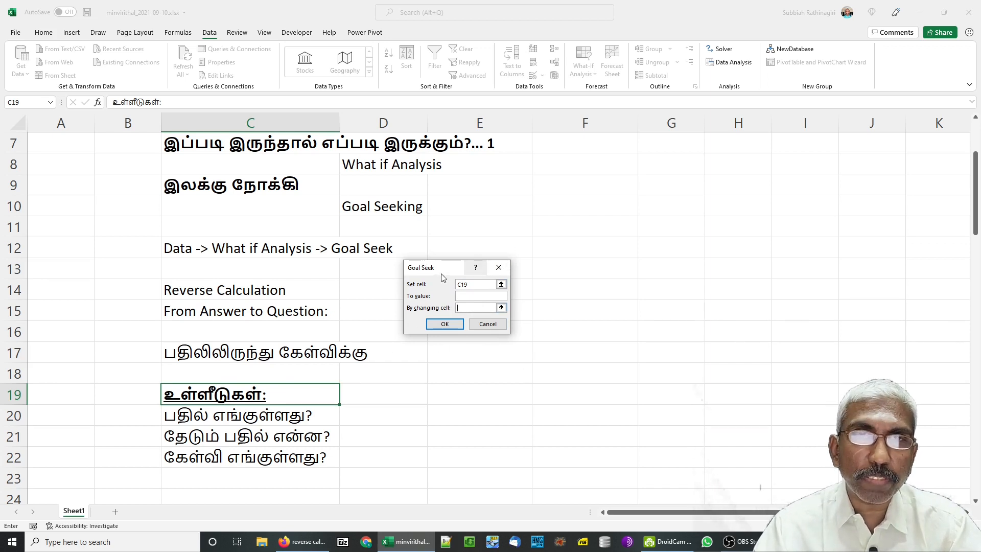
drag(449, 266, 478, 305)
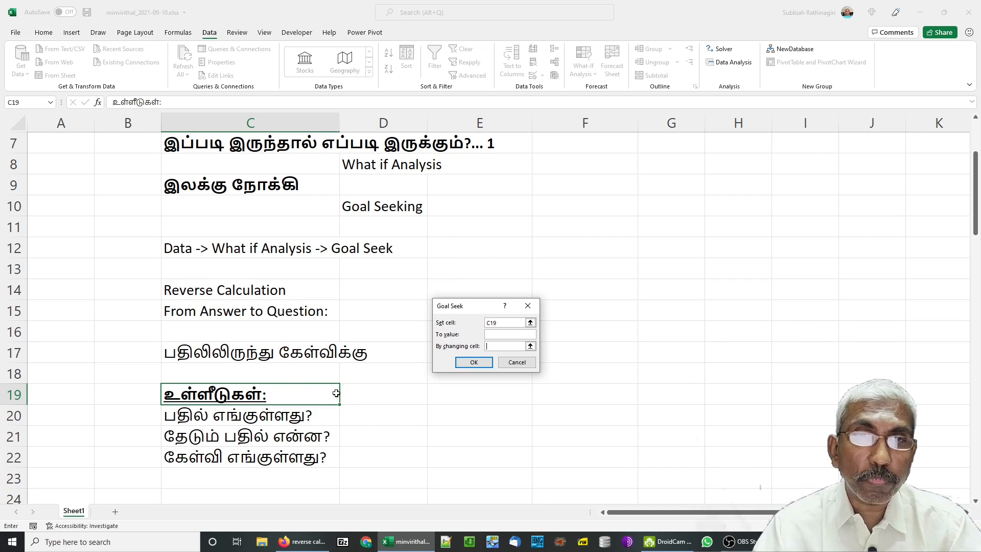
click(516, 363)
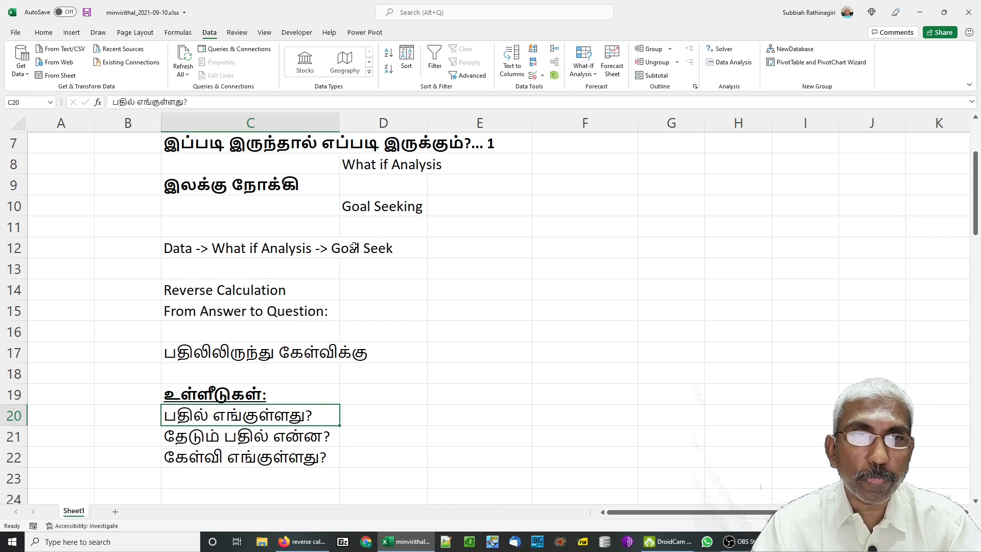
- Enter 25% as the depreciation rate in cell D30
scroll(335, 257, down, 7)
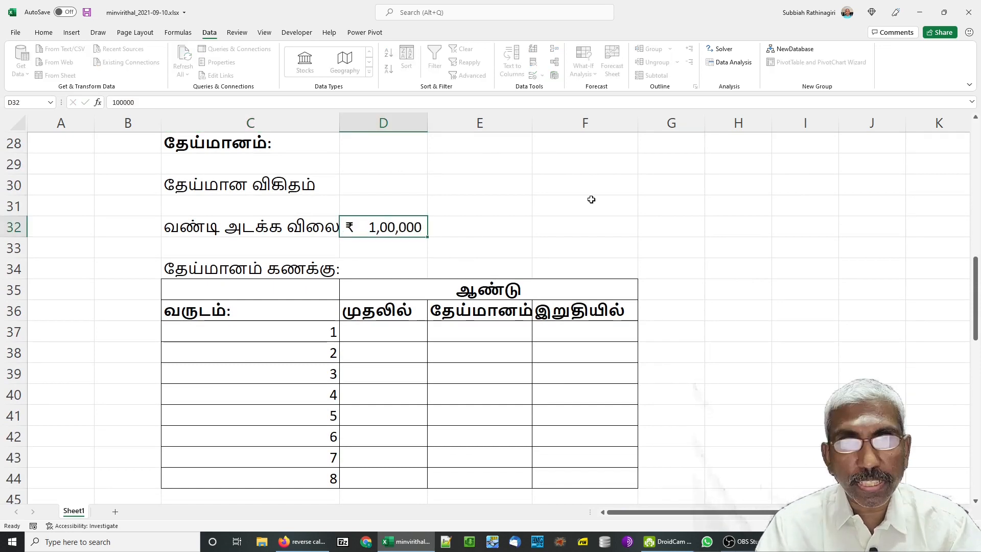
key(Up)
key(Up)
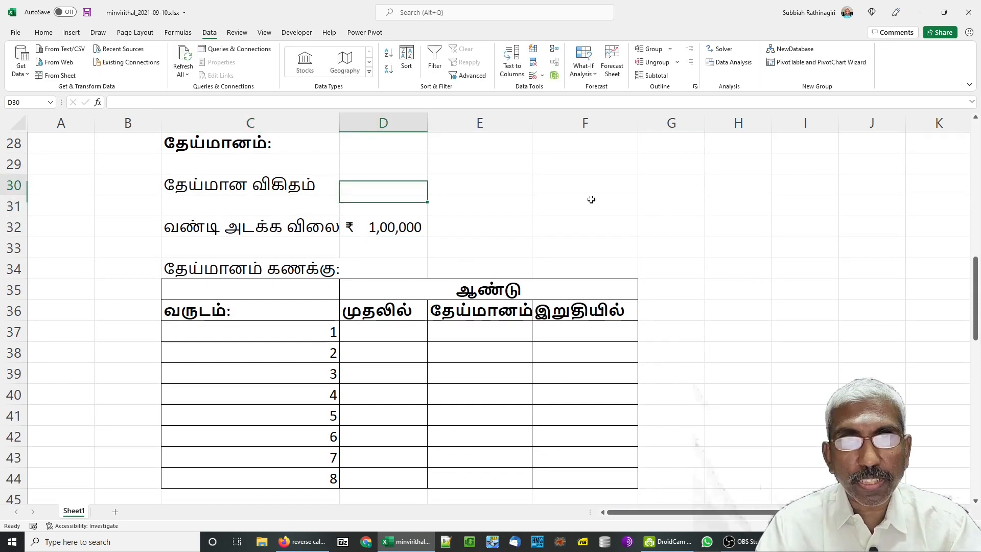
key(Down)
key(Down)
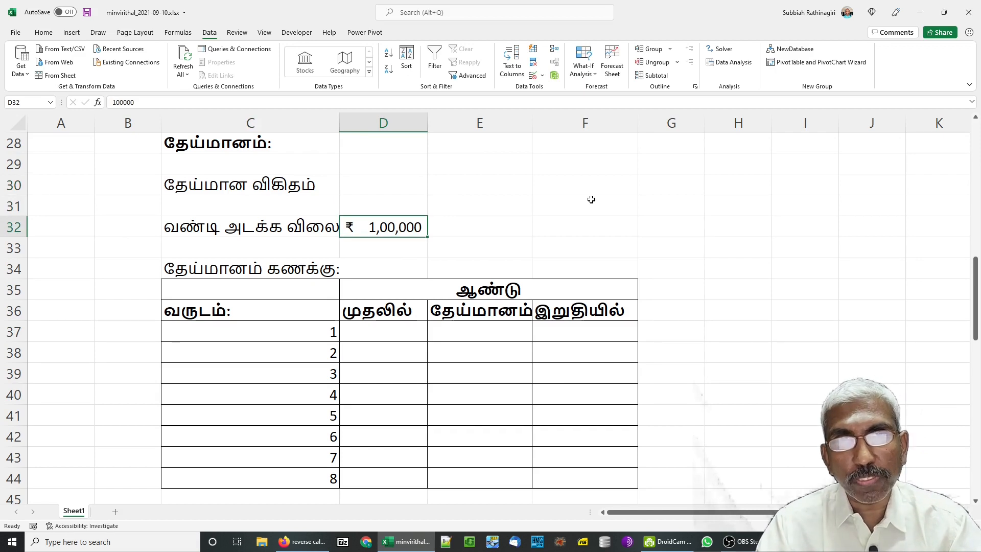
key(Up)
key(Up)
key(F2)
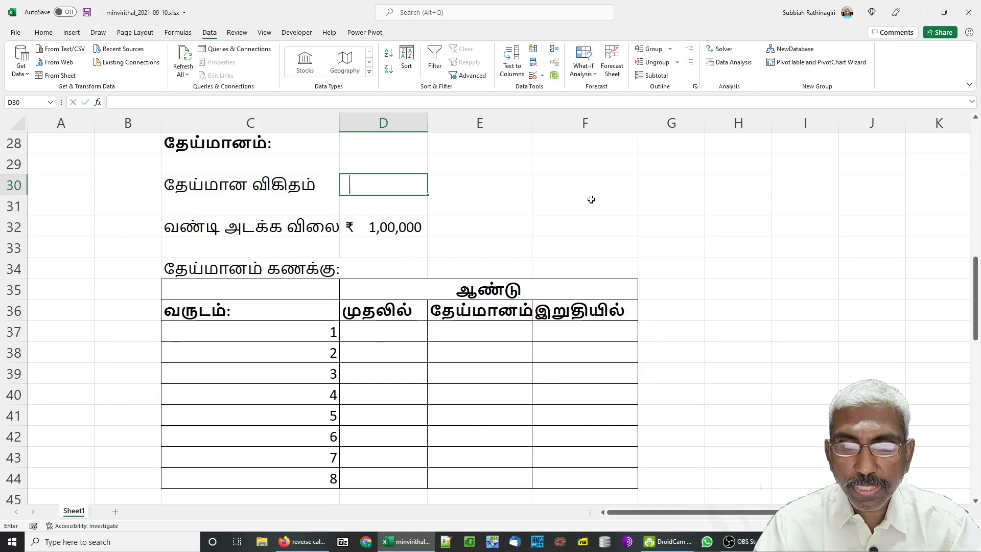
text(25%)
key(Return)
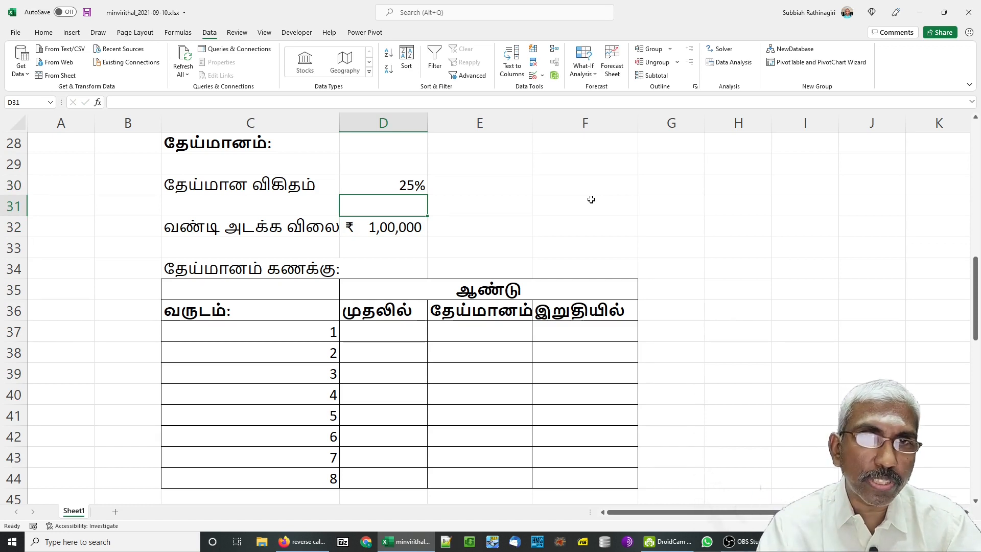
key(Up)
key(Down)
key(Down)
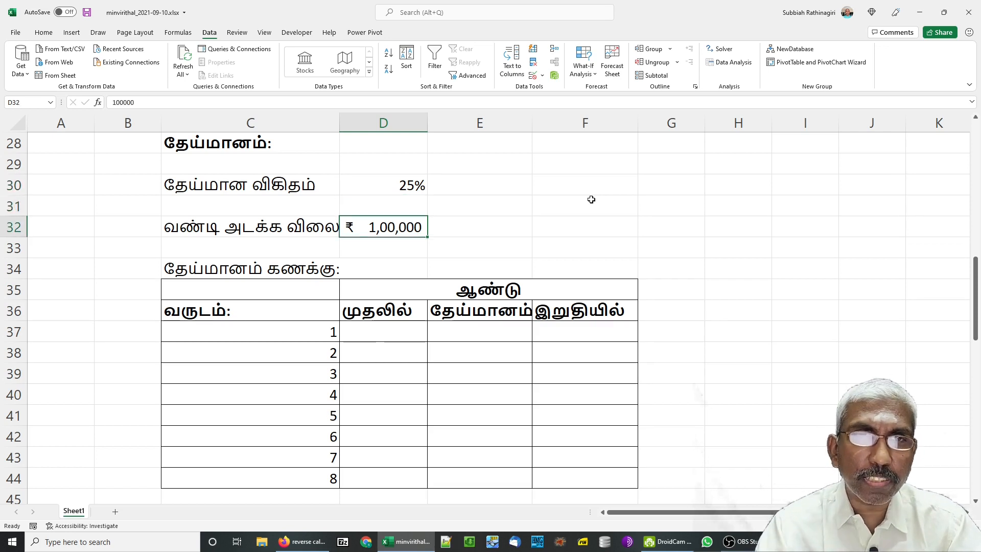
key(Up)
key(Up)
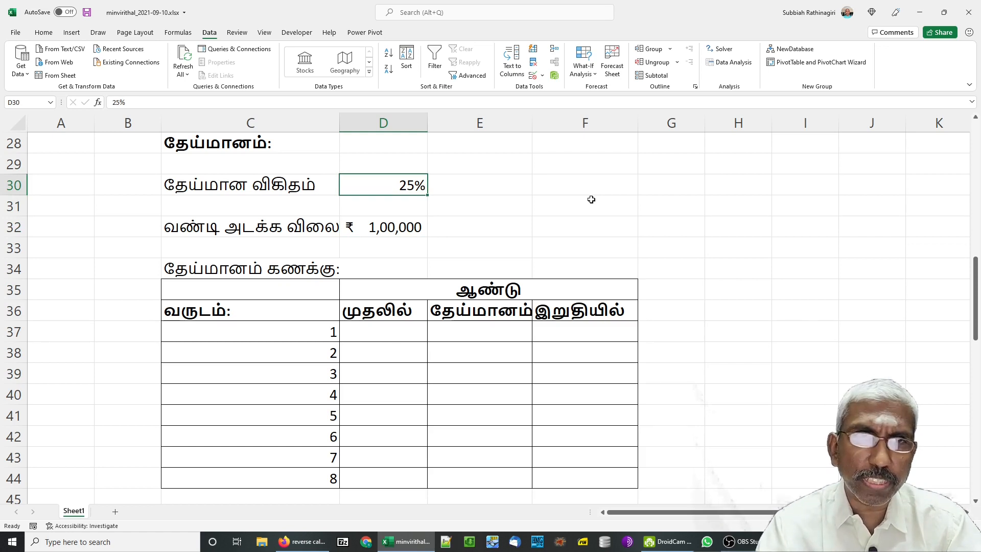
- Enter the formula =D32 in D37 so the first year's opening value takes the vehicle cost
key(Down)
key(Down)
key(Down)
key(Down)
key(Down)
key(Down)
key(Down)
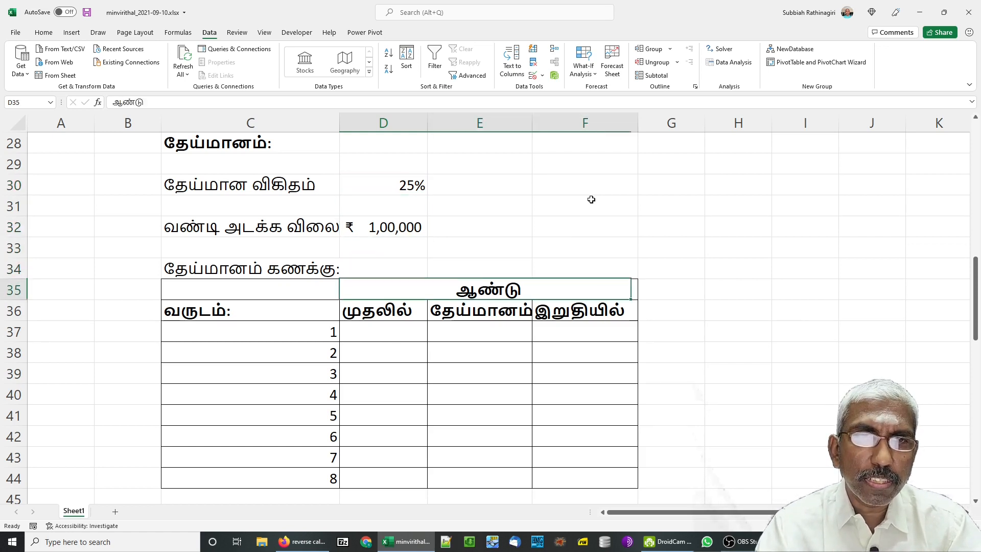
text(=)
key(Up)
key(Up)
key(Up)
key(Up)
key(Up)
key(Return)
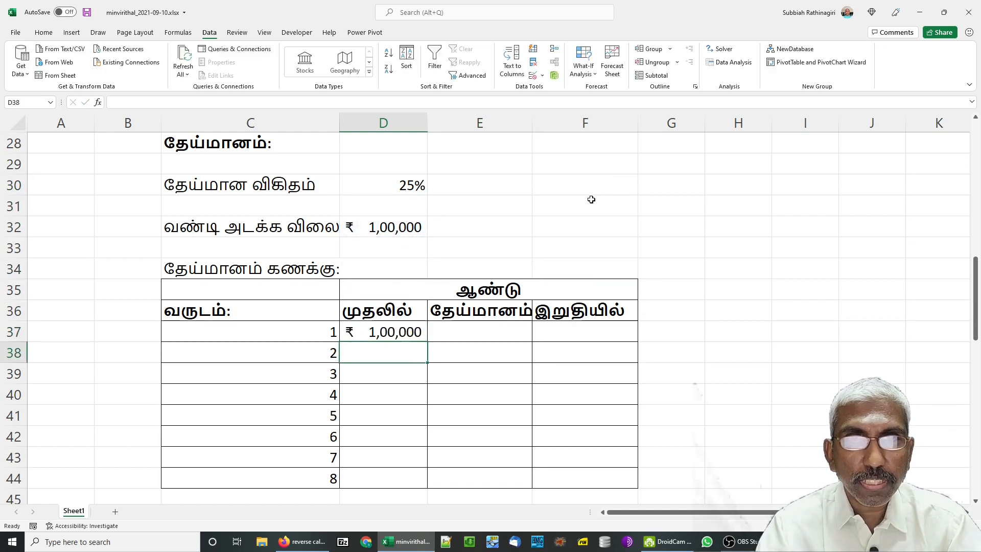
- Calculate the first year's depreciation in E37 with =D37*$D$30, keeping the rate cell reference absolute
key(Up)
key(Right)
text(=)
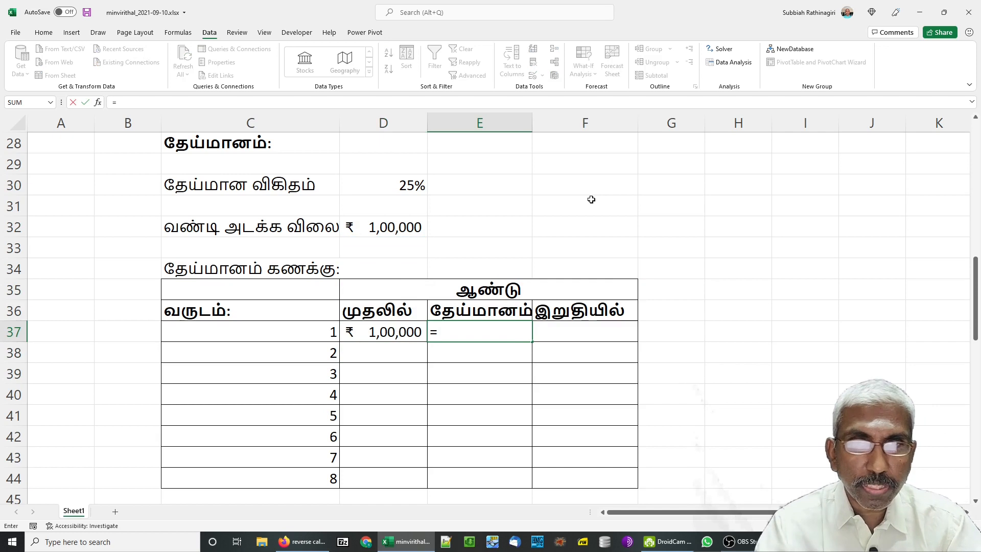
key(Left)
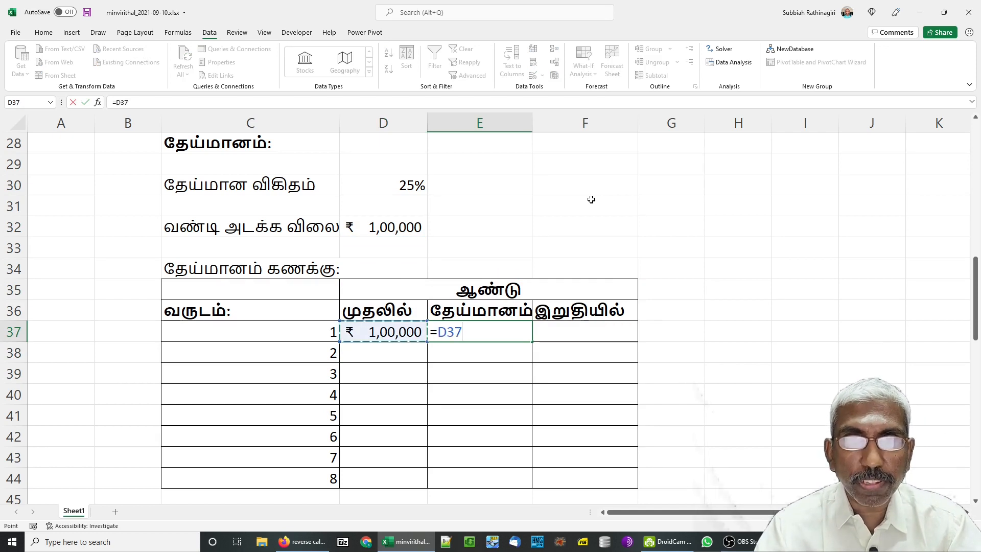
text(*)
key(Up)
key(Up)
key(Up)
key(Up)
key(Up)
key(Up)
key(Up)
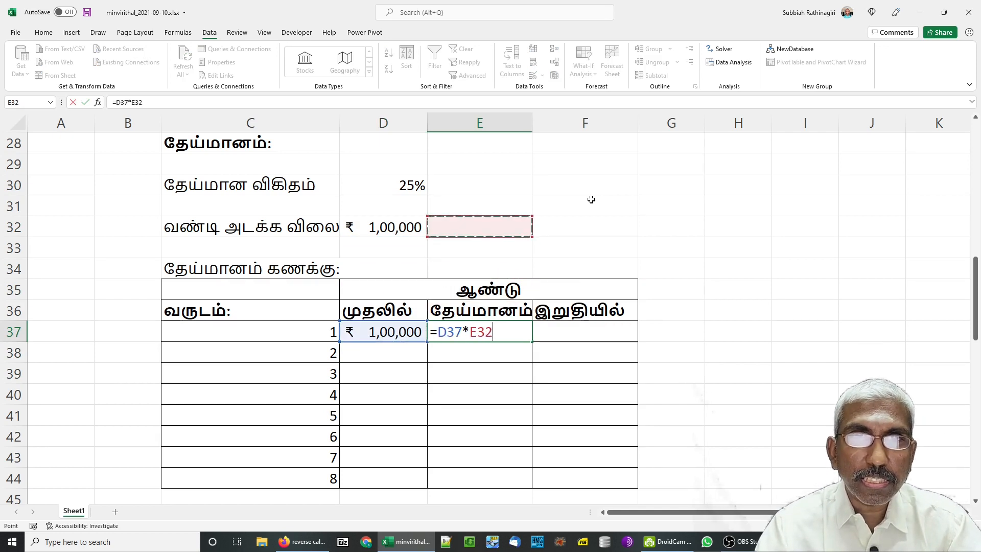
key(Left)
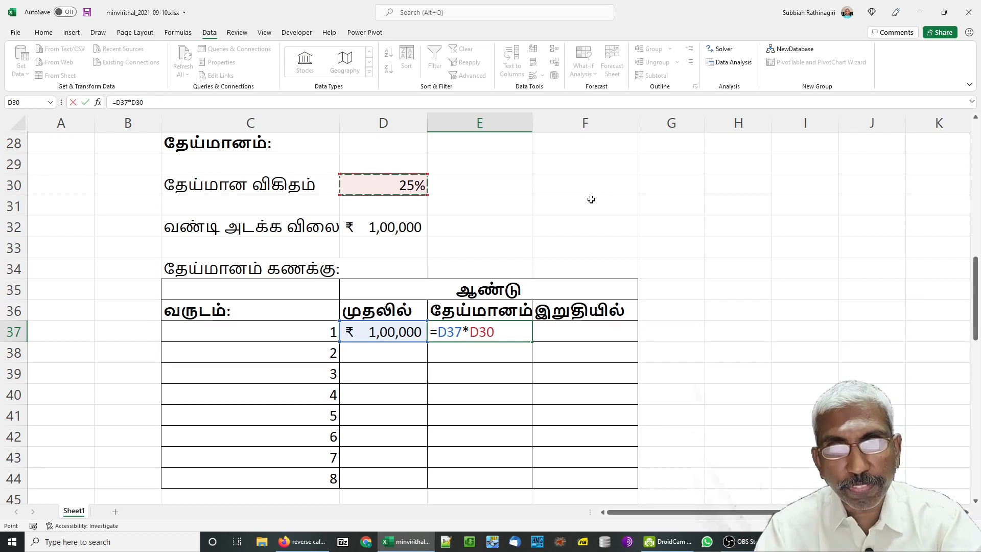
key(F4)
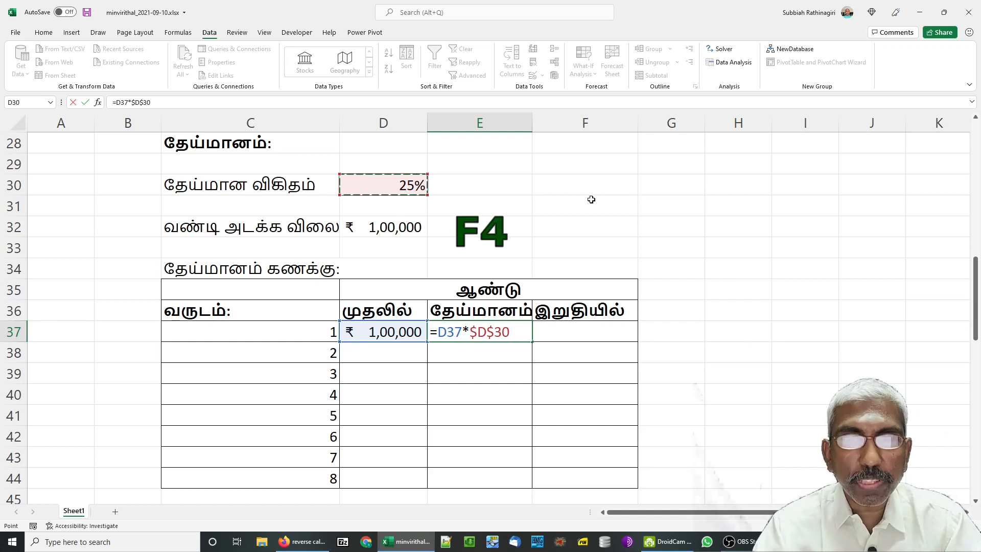
key(Return)
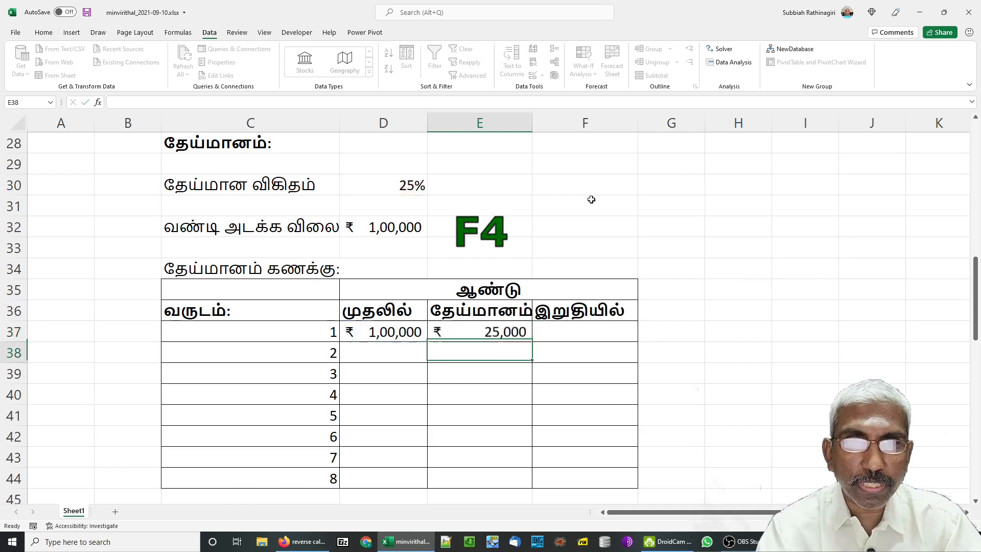
- Calculate the first year's closing value in F37 with the formula =D37-E37
key(Up)
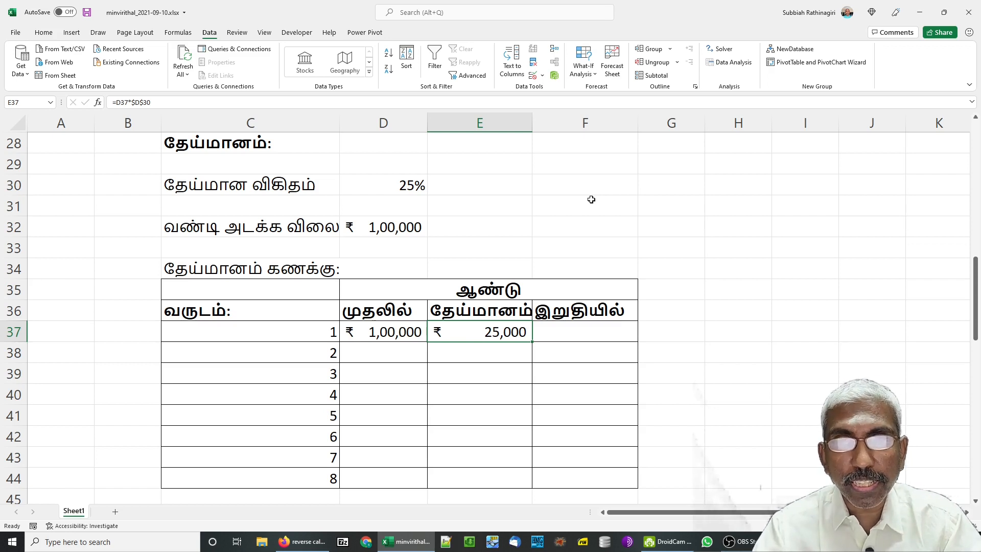
key(Right)
text(=)
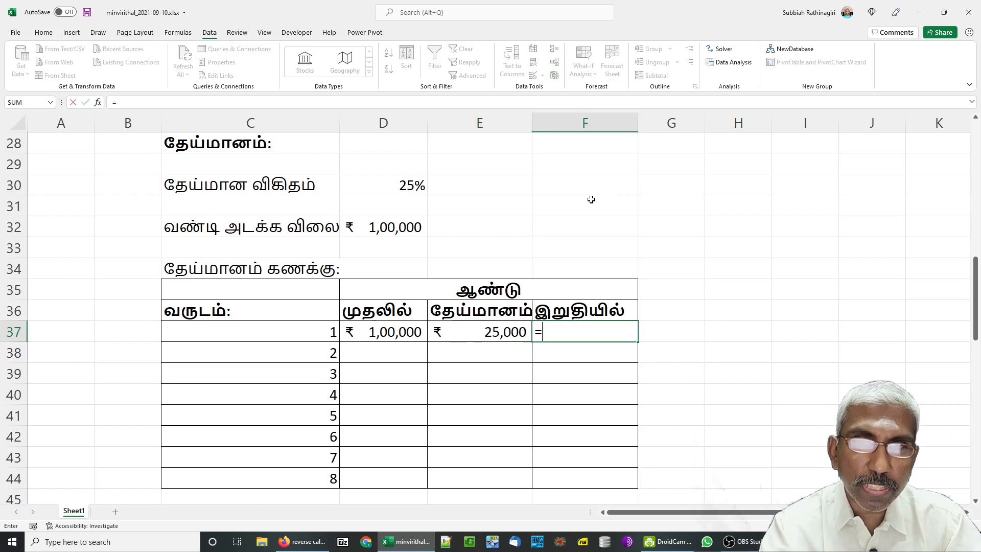
key(Left)
key(Left)
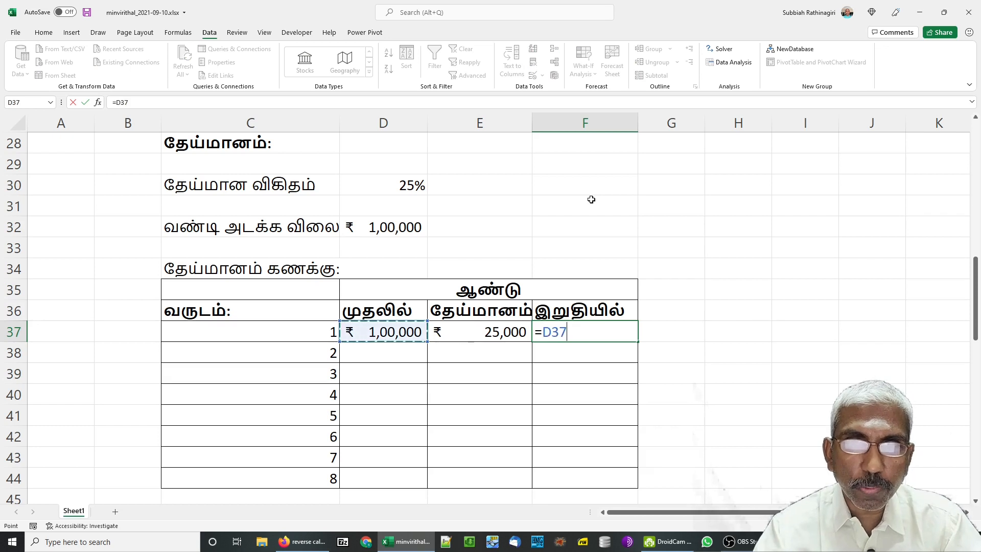
text(-)
key(Left)
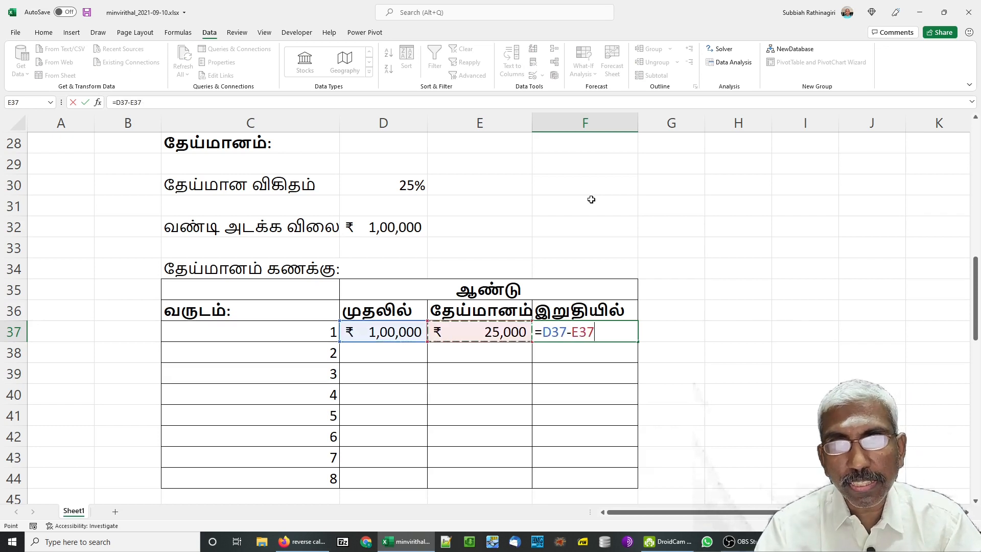
key(Return)
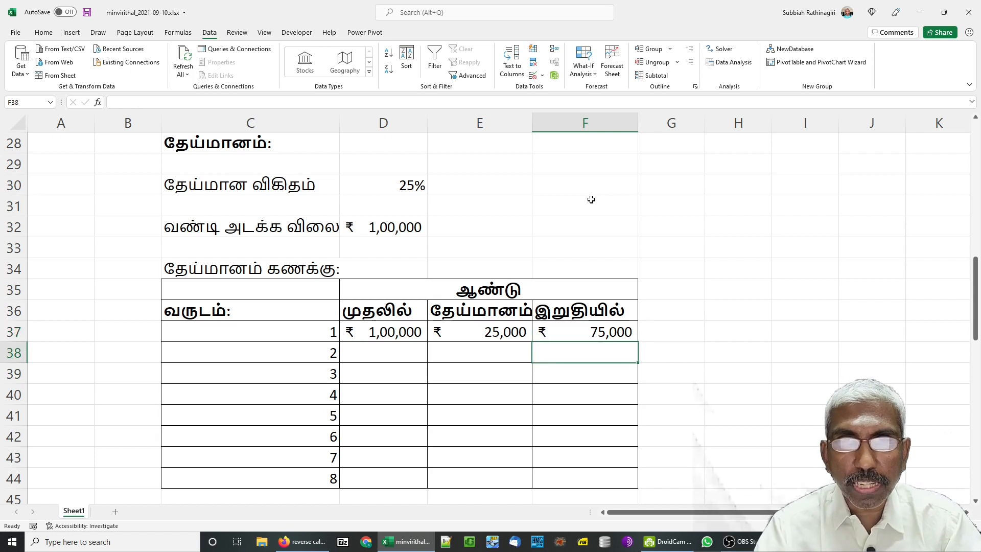
- Link the second year's opening value in D38 to the previous closing value with =F37
key(Left)
key(Left)
text(=)
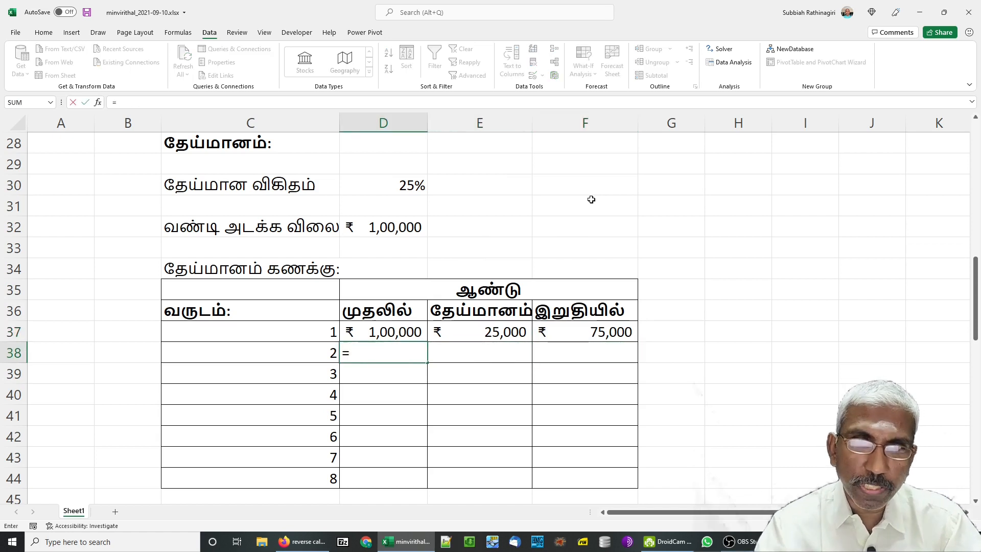
key(Up)
key(Right)
key(Right)
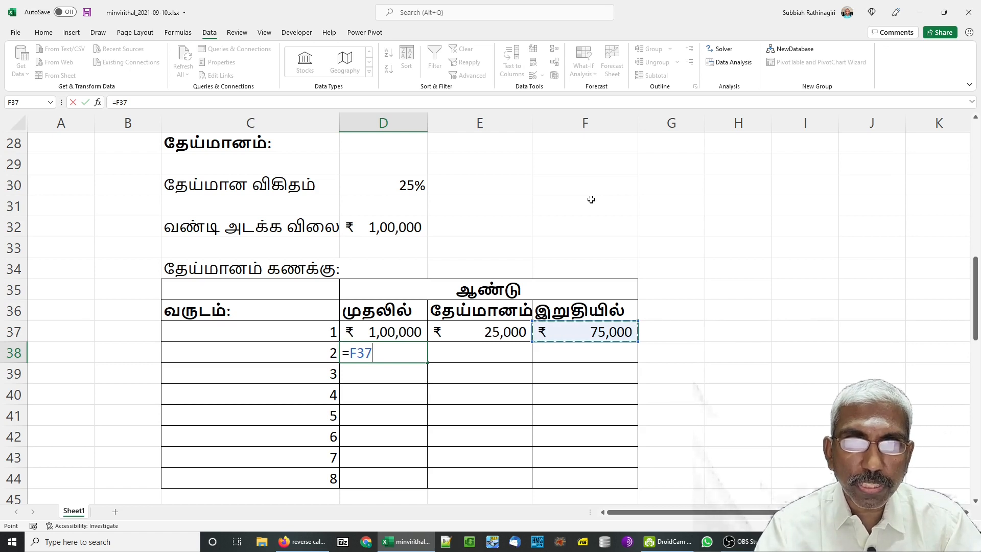
key(Return)
- Copy the first year's depreciation and closing value formulas in E37:F37 into the second year's cells E38:F38
key(Up)
key(Up)
key(Right)
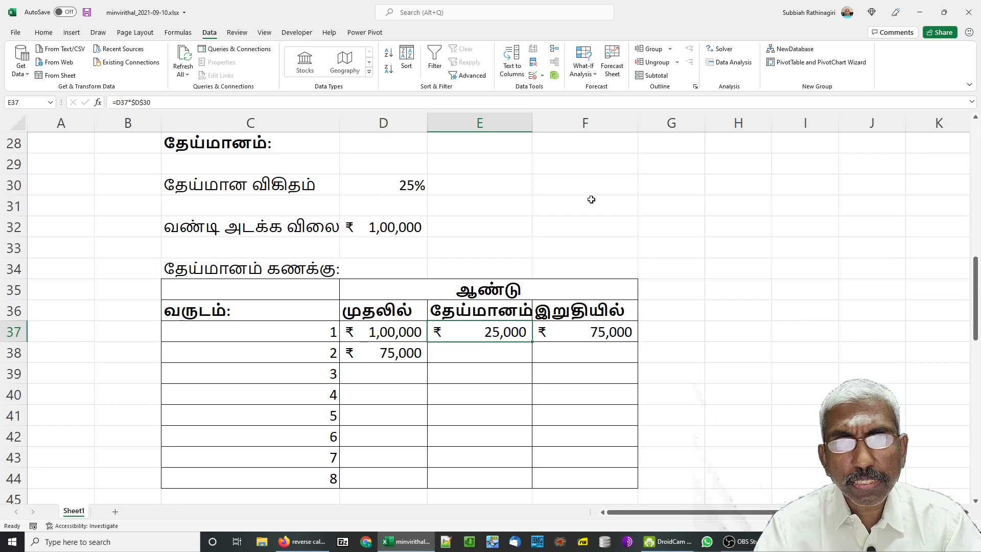
key(shift+Right)
key(ctrl+c)
key(ctrl+q)
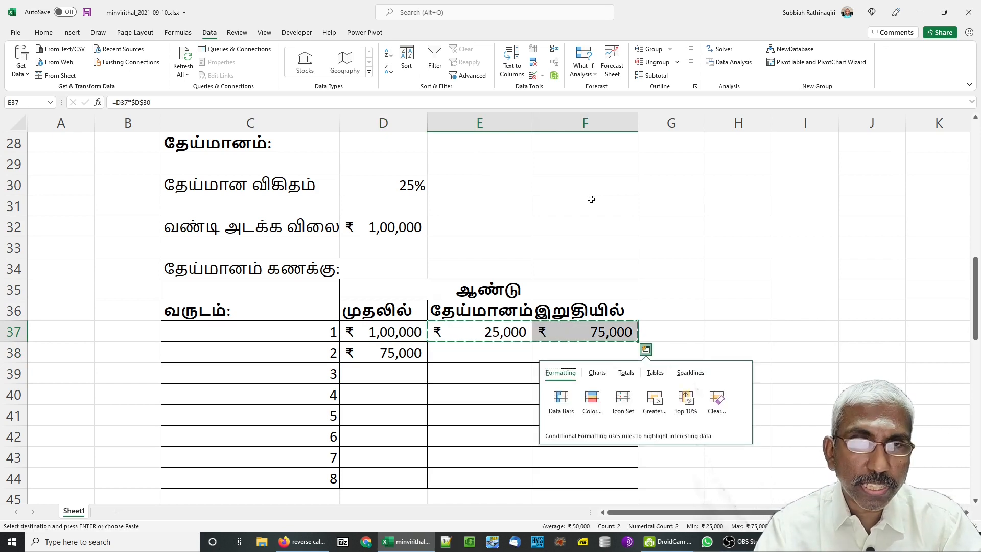
key(Escape)
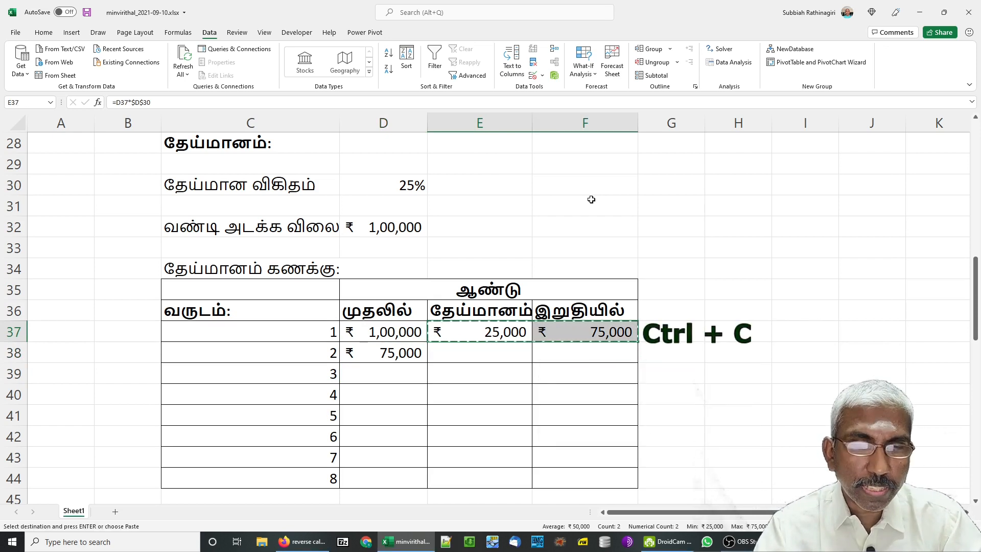
key(Down)
key(ctrl+v)
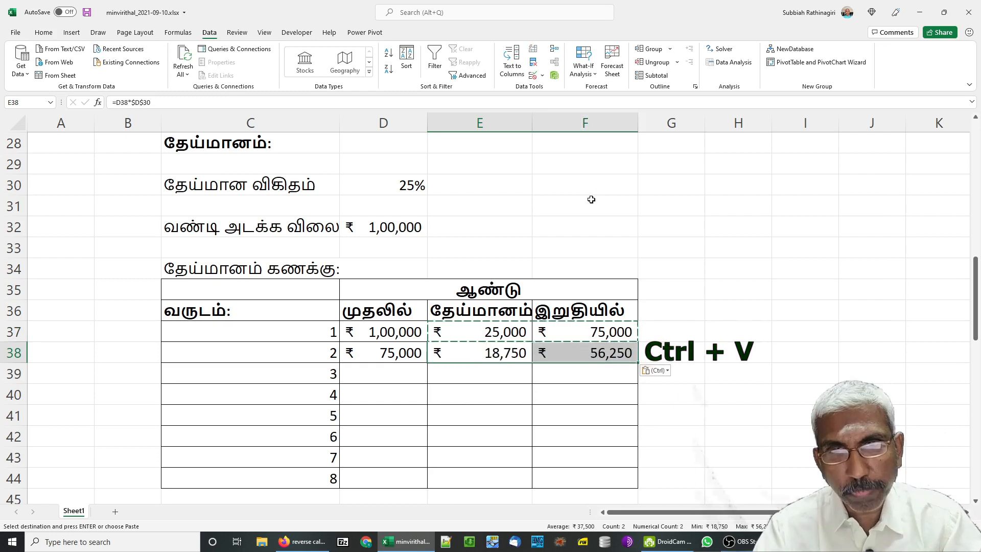
key(Escape)
- Copy the second year's formulas in D38:F38 down through row 44 to fill years 3 to 8
key(Up)
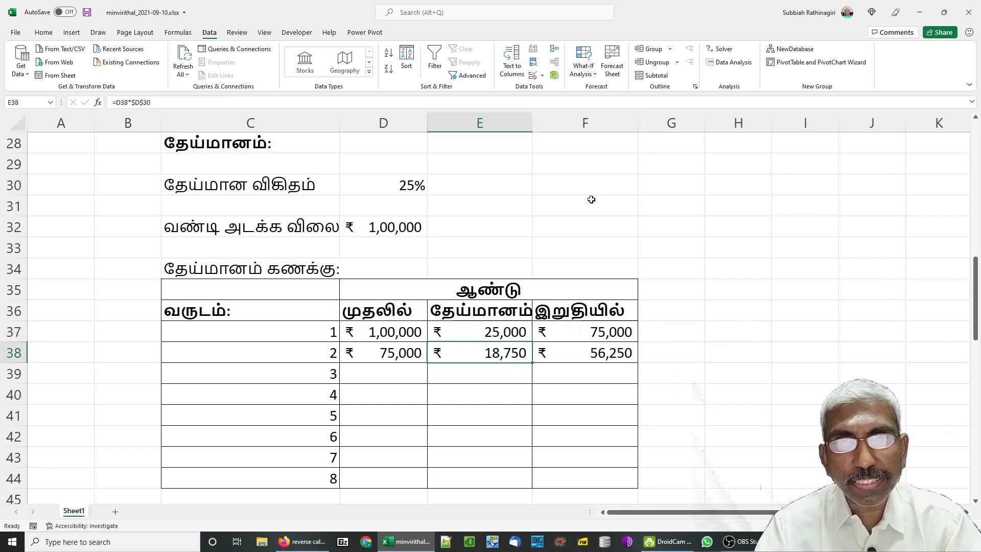
key(Down)
key(Left)
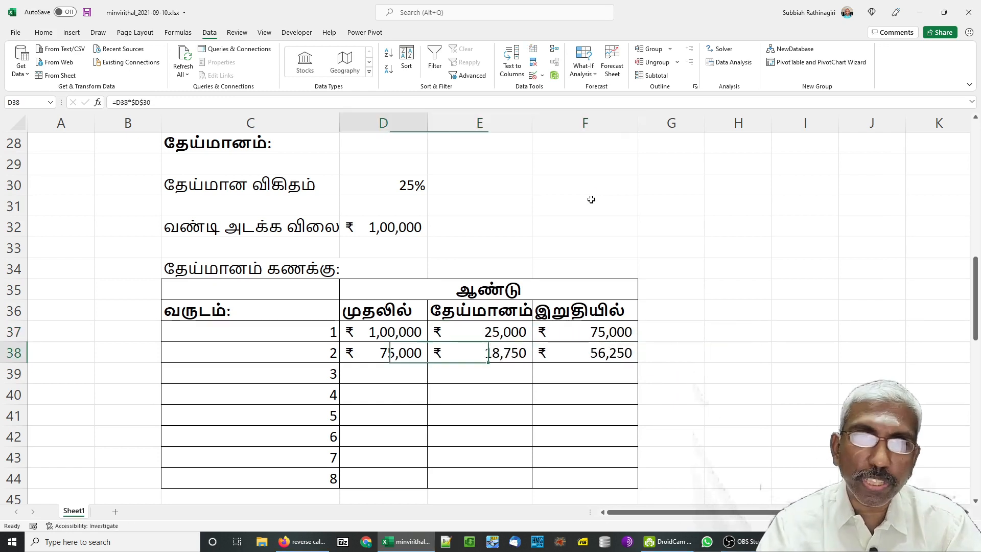
key(shift+Right)
key(shift+Right)
key(ctrl+c)
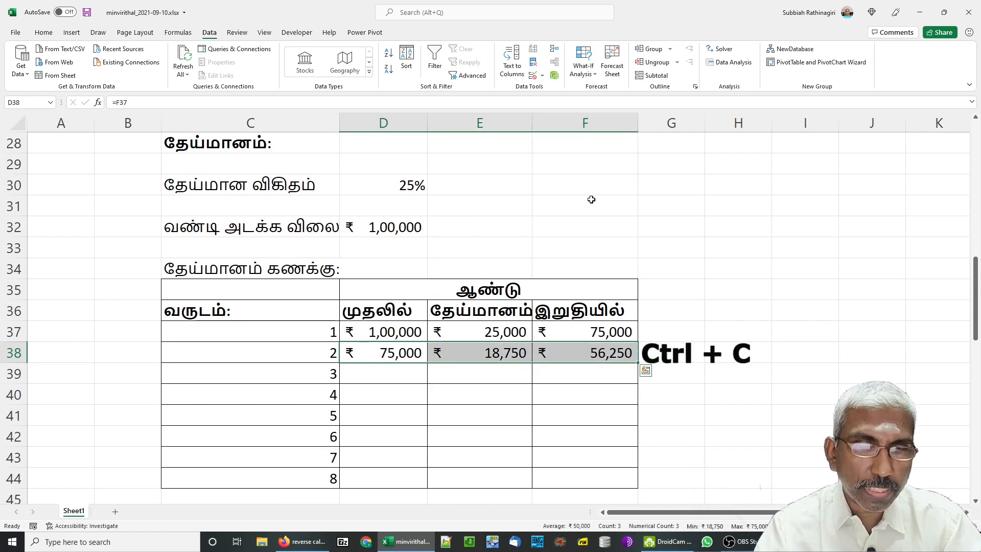
key(Down)
key(shift+Down)
key(shift+Down)
key(shift+Down)
key(shift+Down)
key(shift+Down)
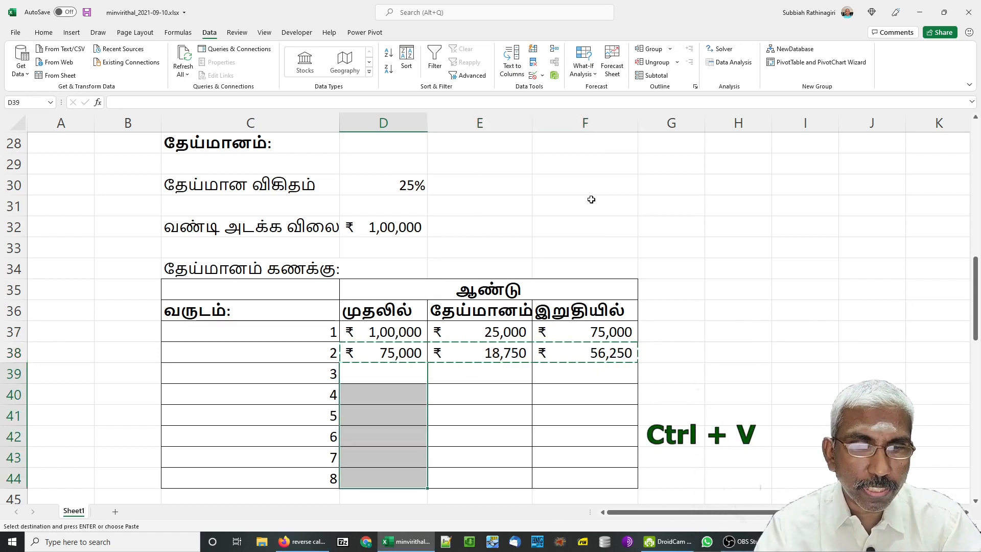
key(ctrl+v)
key(Escape)
- Review how the vehicle cost in D32 carries through the yearly opening values to the eighth year's closing value in F44
key(Up)
key(Up)
key(Up)
key(Up)
key(Up)
key(Up)
key(Up)
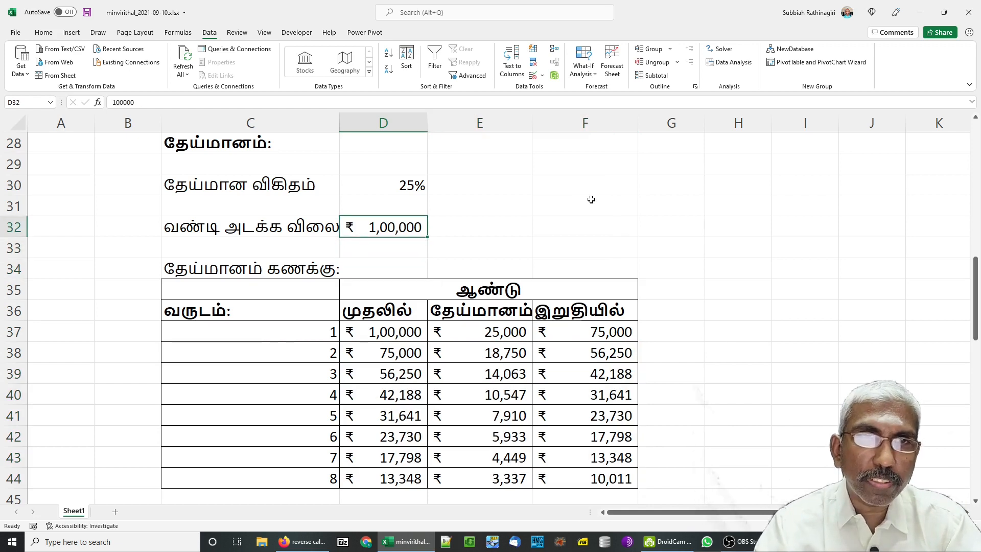
key(Down)
key(Down)
key(Down)
key(Down)
key(Down)
key(Down)
key(Down)
key(Down)
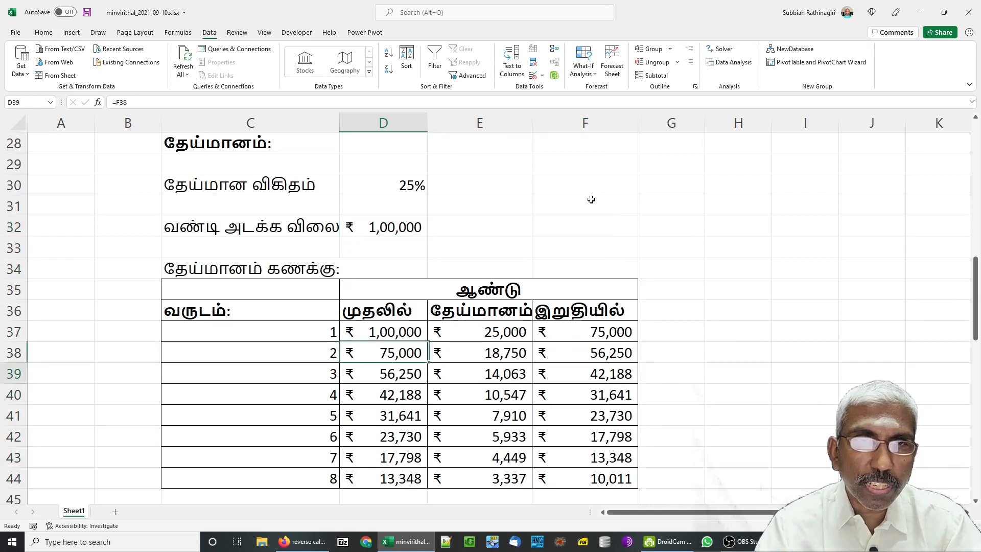
key(Up)
key(Up)
key(Up)
key(Up)
key(Up)
key(Up)
key(Up)
key(Up)
key(Up)
key(Up)
key(Up)
key(Down)
key(Down)
key(Down)
key(Down)
key(Down)
key(Down)
key(Down)
key(Down)
key(Down)
key(Down)
key(Down)
key(Down)
key(Down)
key(Down)
key(Down)
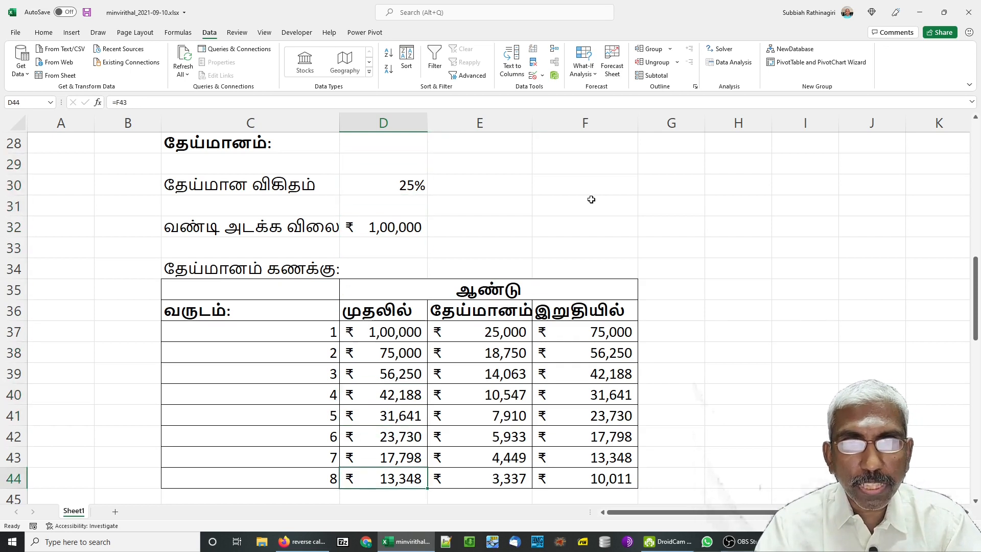
key(Right)
key(Right)
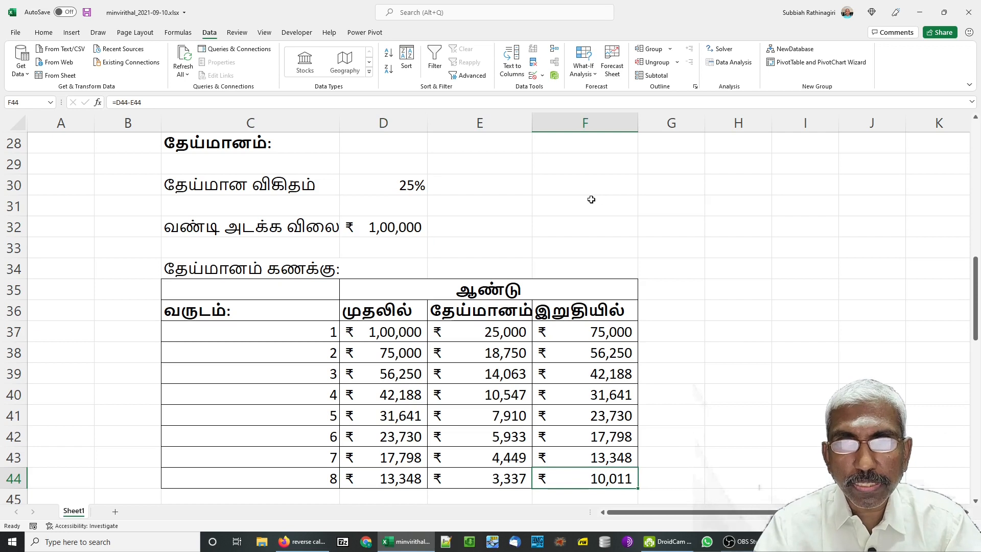
- Inspect the first year's opening value and depreciation formulas in D37 and E37, and follow the table to the closing value in F44
key(Left)
key(Left)
key(Up)
key(Up)
key(Up)
key(Up)
key(Up)
key(Up)
key(Up)
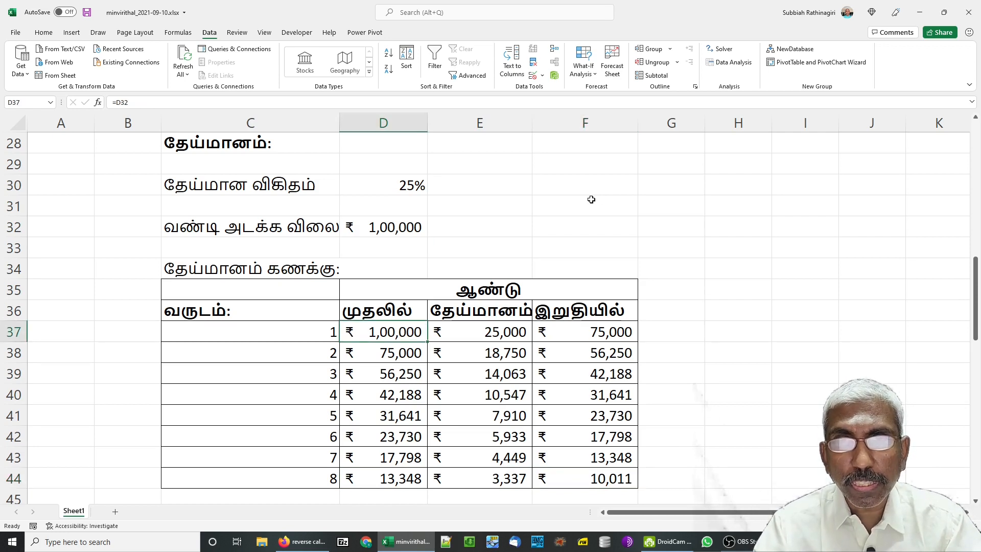
key(Right)
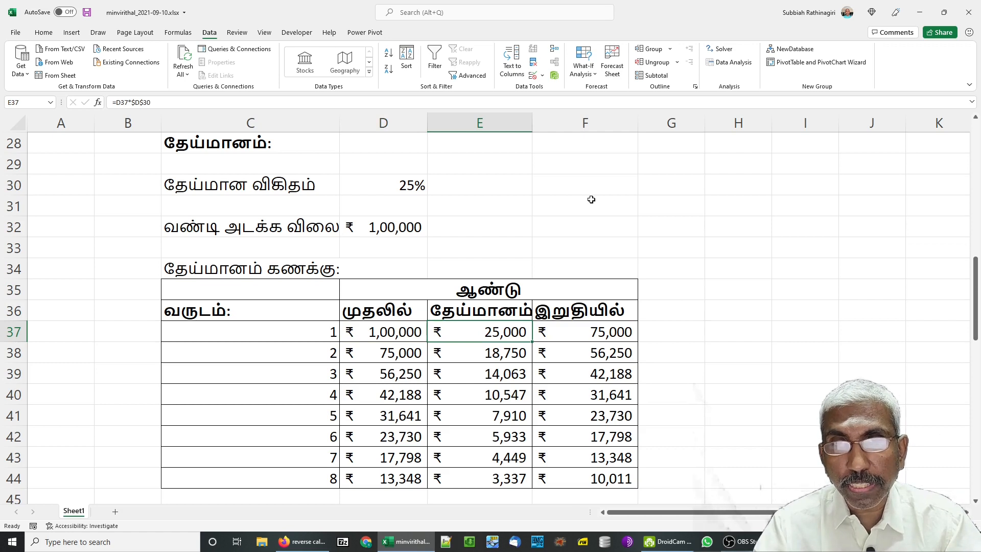
key(Left)
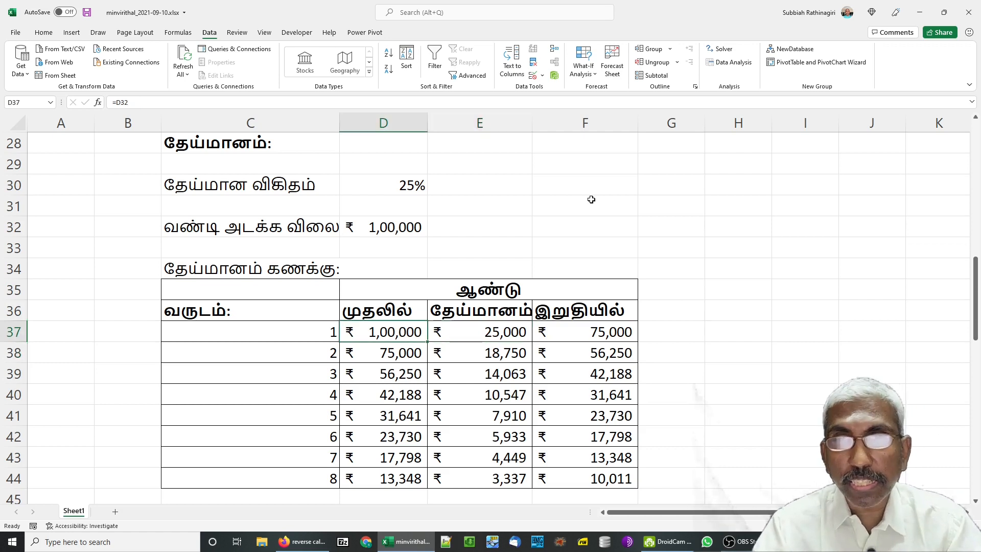
key(Down)
key(Down)
key(Down)
key(Down)
key(Down)
key(Down)
key(Down)
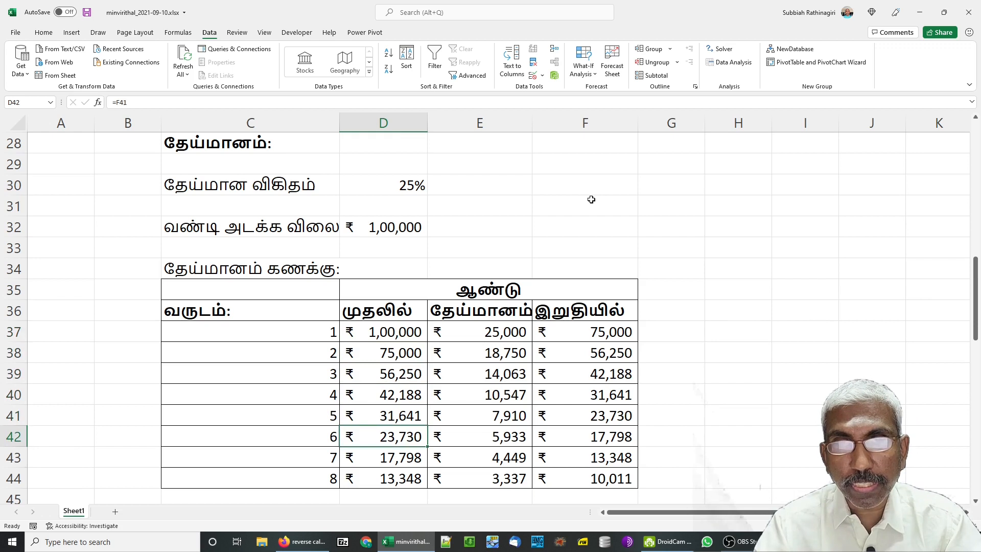
key(Right)
key(Right)
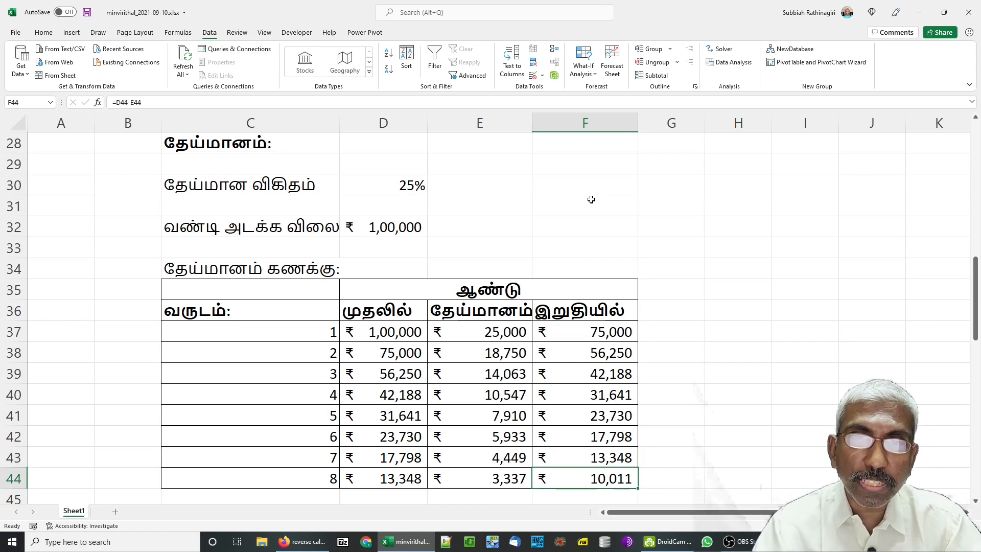
- Compare the vehicle cost and depreciation rate inputs with the eighth year's closing value in F44
key(Up)
key(Up)
key(Up)
key(Up)
key(Up)
key(Up)
key(Up)
key(Up)
key(Up)
key(Up)
key(Up)
key(Up)
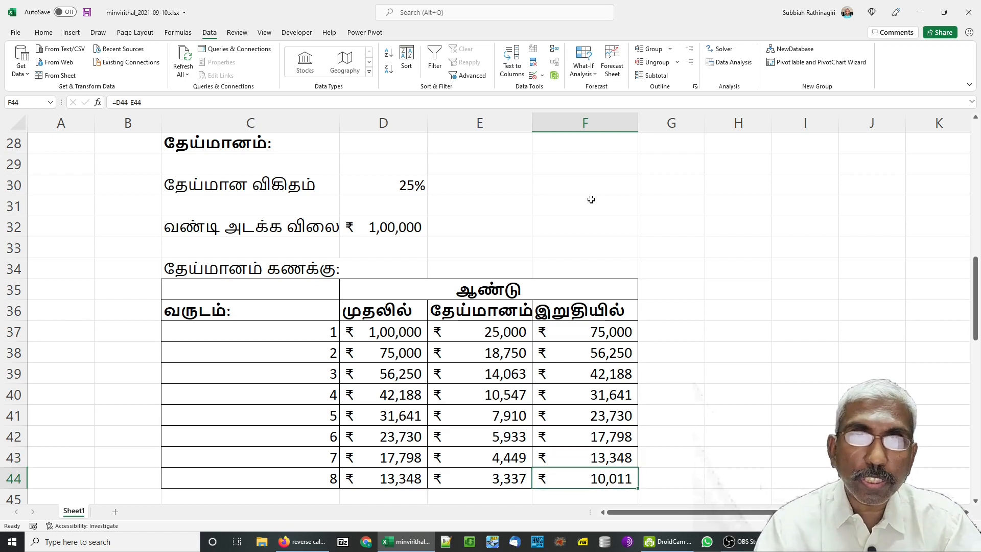
key(Left)
key(Left)
key(Down)
key(Down)
key(Down)
key(Down)
key(Down)
key(Down)
key(Down)
key(Down)
key(Down)
key(Down)
key(Down)
key(Down)
key(Right)
key(Right)
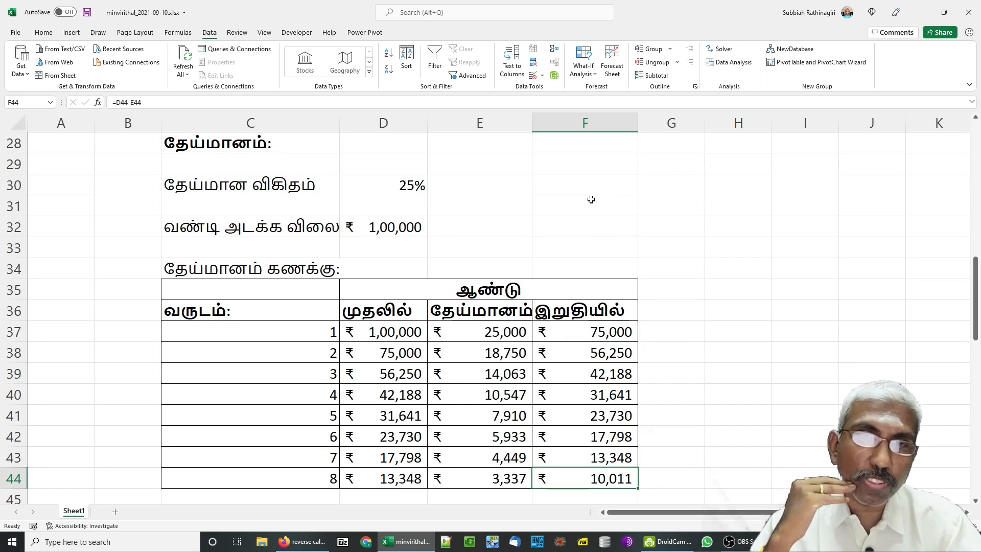
- Overwrite the eighth year's closing value formula in F44 with 15000, and undo the entry
text(15000)
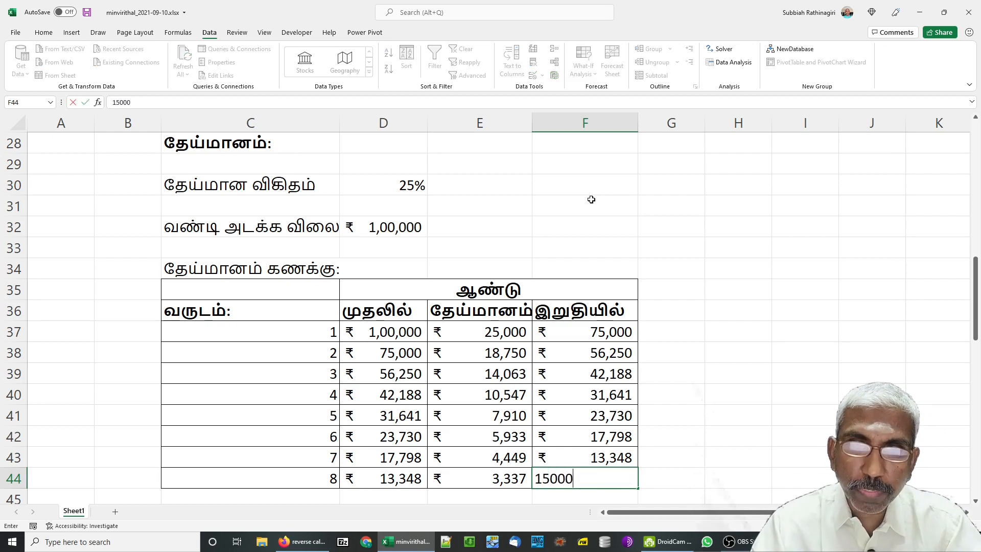
key(Return)
key(Up)
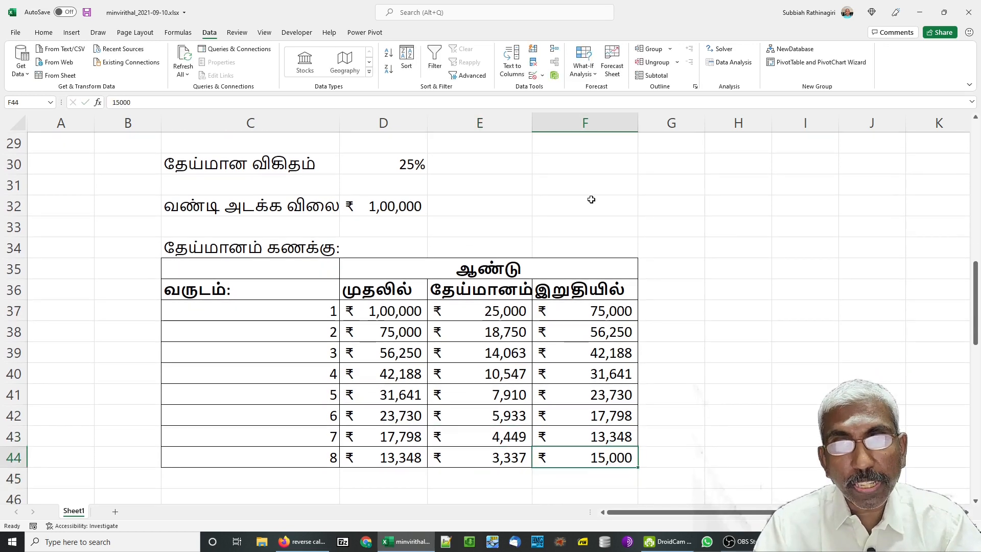
key(ctrl+z)
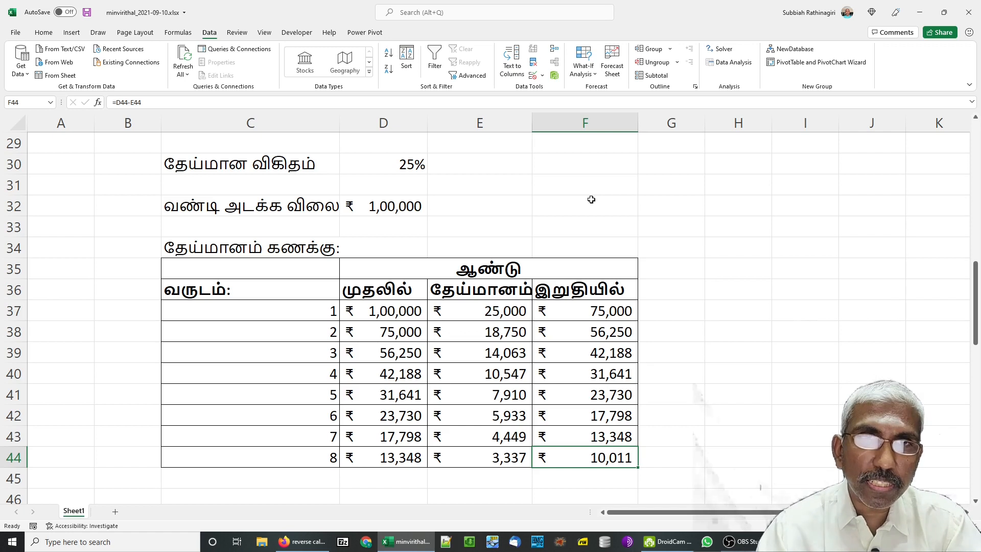
- Examine the depreciation rate in D30 and trace its effect down the table to the eighth year's closing value in F44
key(Up)
key(Up)
key(Up)
key(Up)
key(Up)
key(Up)
key(Up)
key(Up)
key(Up)
key(Up)
key(Up)
key(Up)
key(Up)
key(Up)
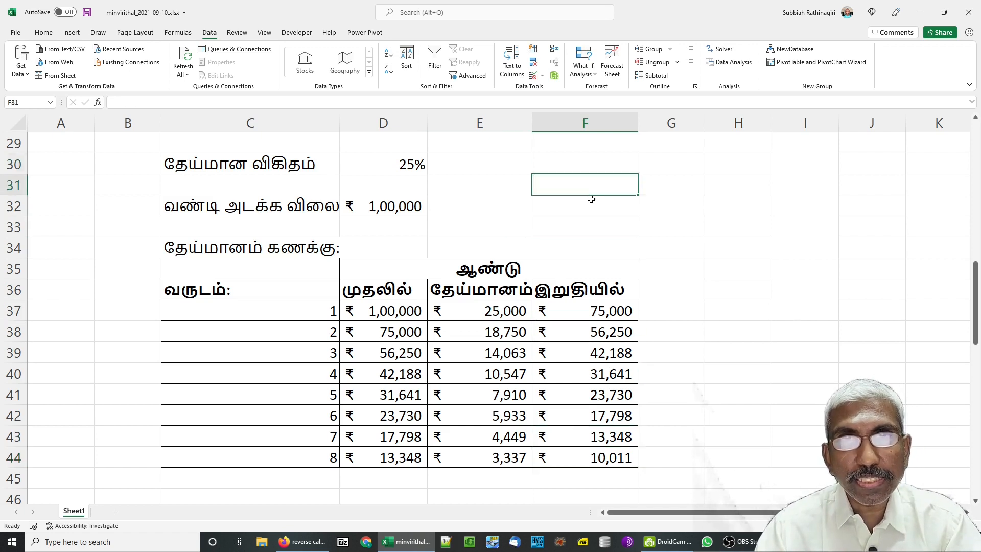
key(Left)
key(Left)
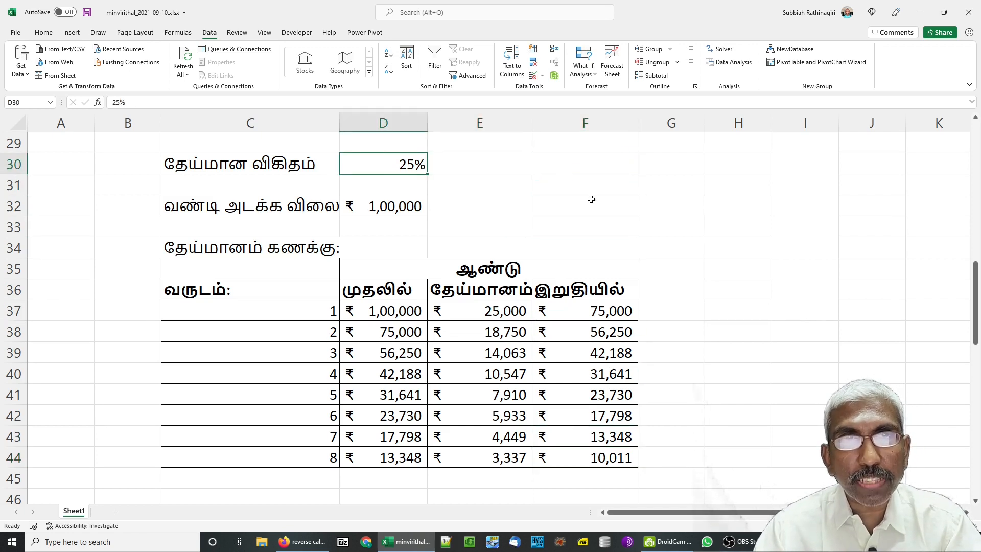
key(Down)
key(Down)
key(Down)
key(Down)
key(Down)
key(Down)
key(Down)
key(Down)
key(Down)
key(Down)
key(Down)
key(Down)
key(Down)
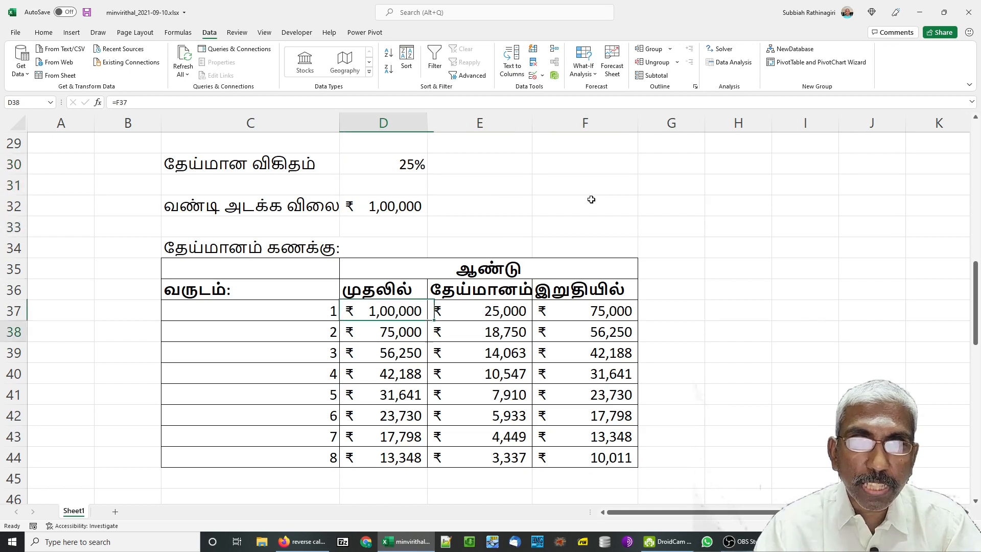
key(Down)
key(Right)
key(Right)
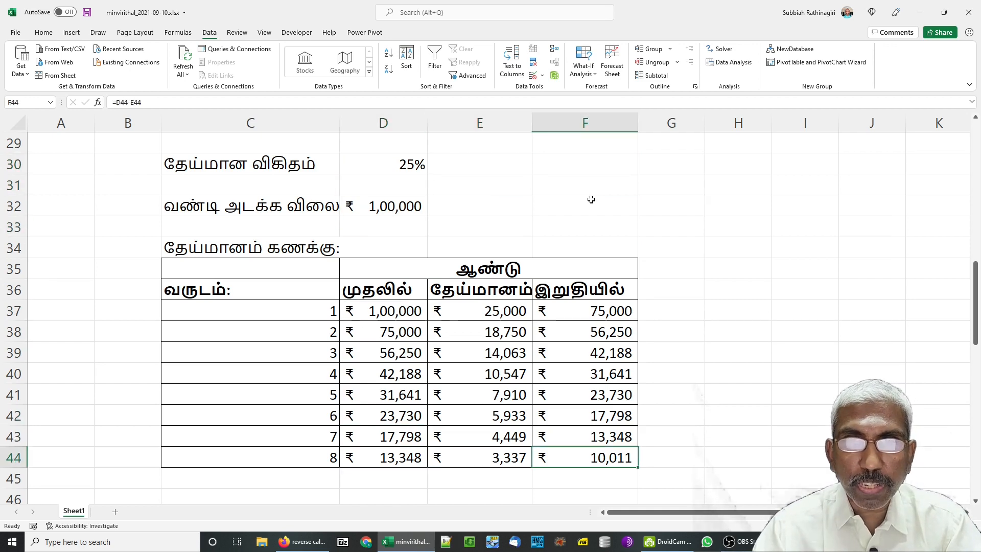
- Set the depreciation rate in D30 to 20%
key(Up)
key(Up)
key(Up)
key(Up)
key(Up)
key(Up)
key(Up)
key(Up)
key(Up)
key(Up)
key(Up)
key(Up)
key(Up)
key(Up)
key(Left)
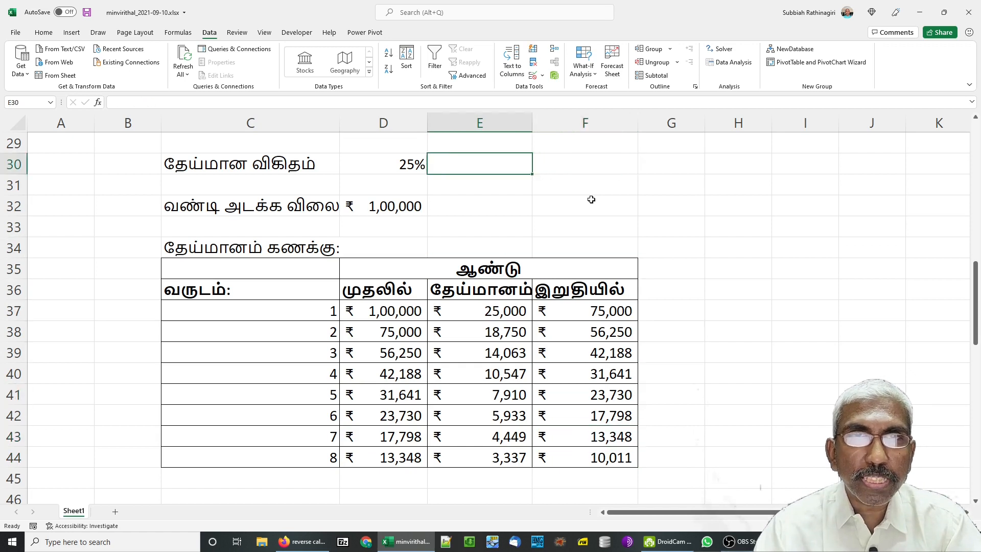
key(Left)
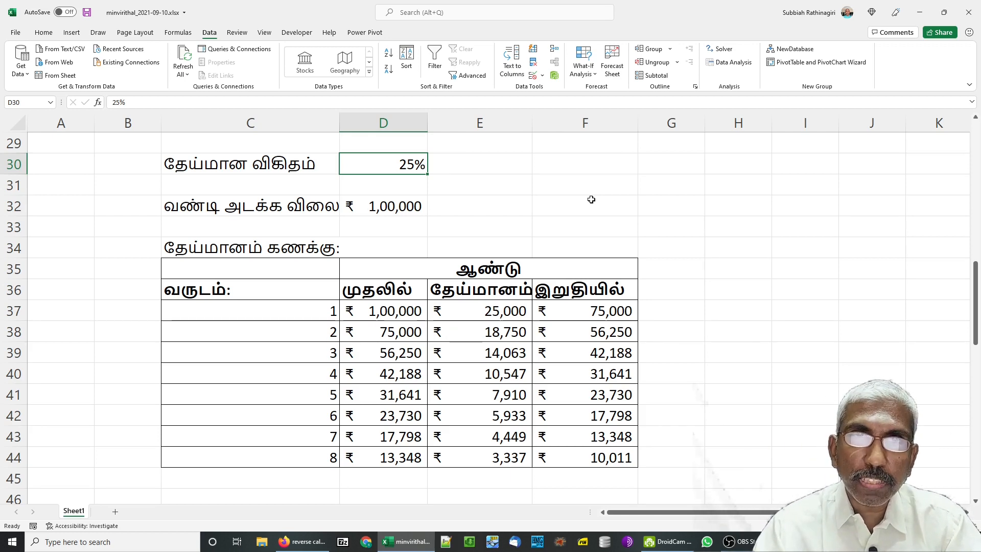
text(20)
key(Return)
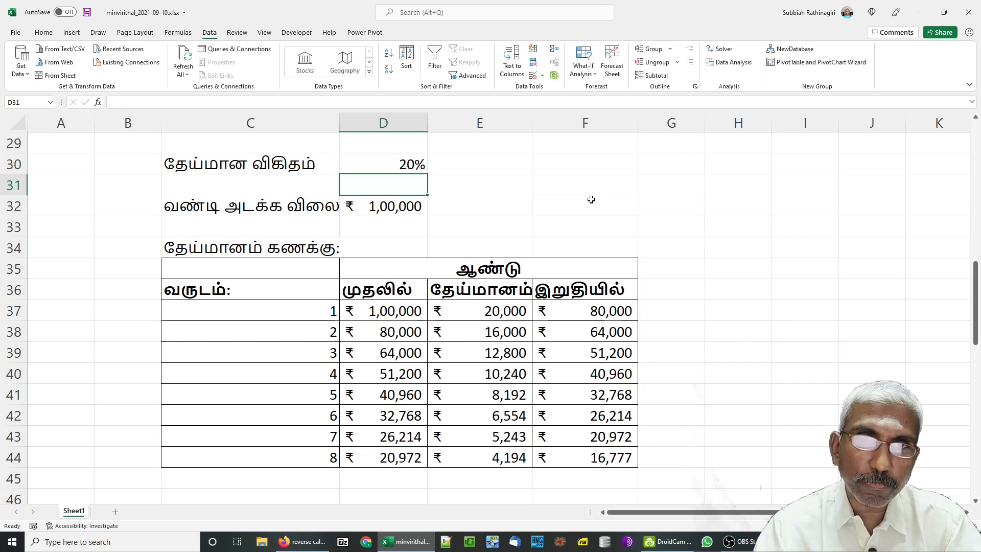
- Follow the recalculated depreciation table down to the eighth year's closing value in F44
key(Down)
key(Down)
key(Down)
key(Down)
key(Down)
key(Down)
key(Down)
key(Down)
key(Down)
key(Down)
key(Down)
key(Down)
key(Down)
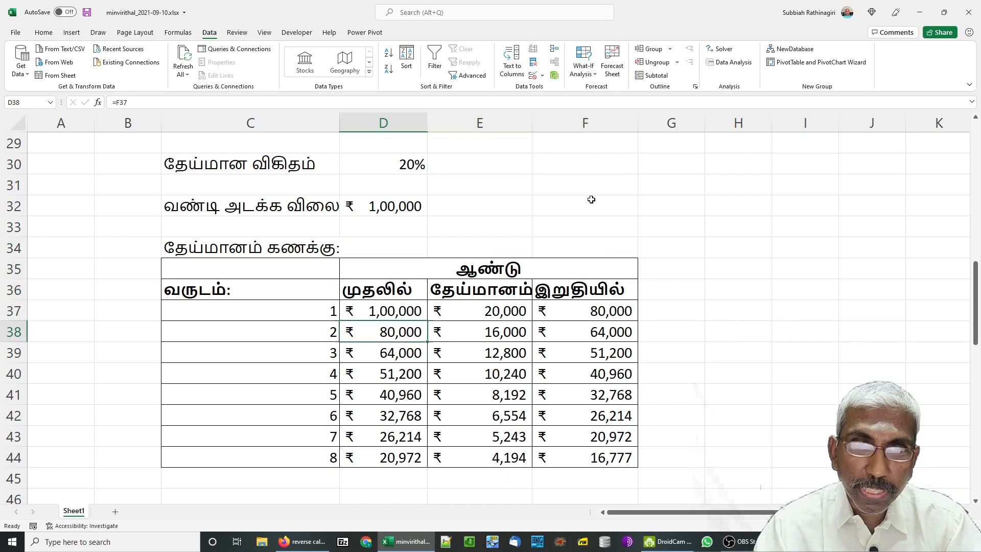
key(Right)
key(Right)
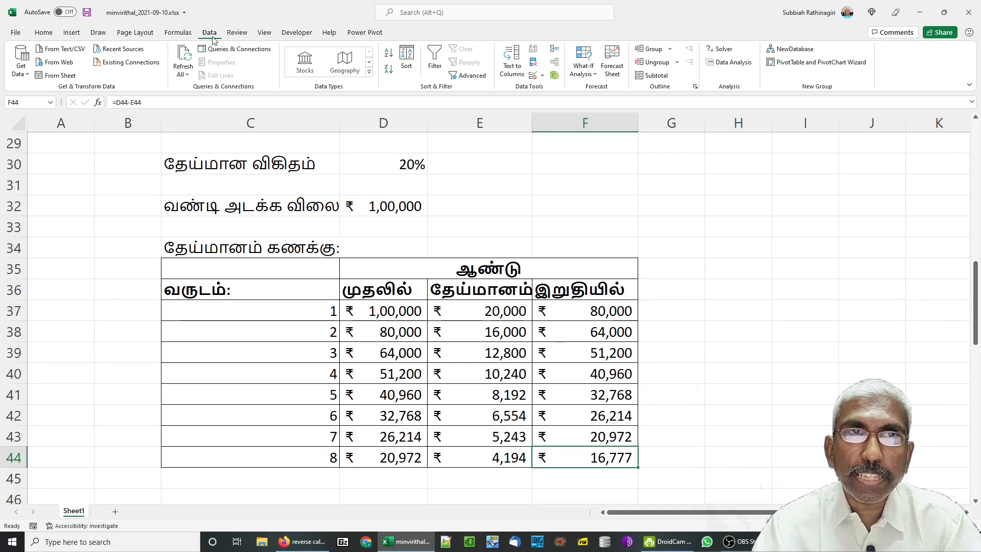
- Run Goal Seek to bring the eighth year's closing value in F44 to 15000 by changing the rate in D30, and accept the solution
click(582, 69)
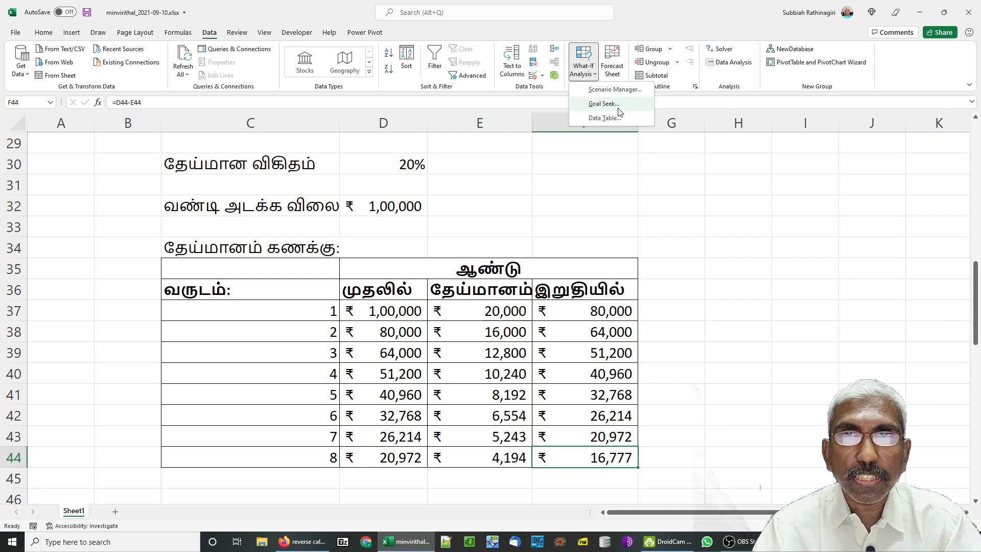
click(604, 104)
drag(470, 312, 708, 325)
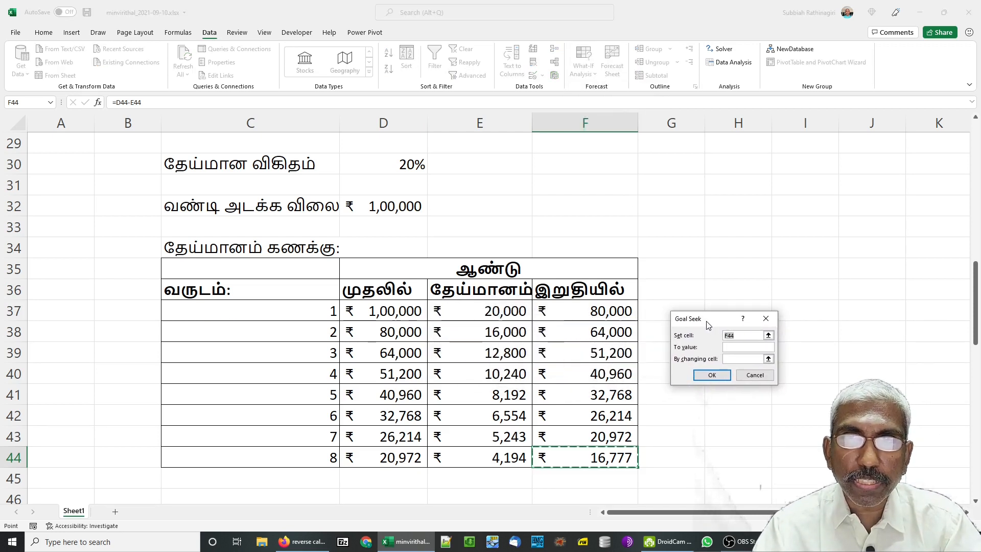
click(734, 347)
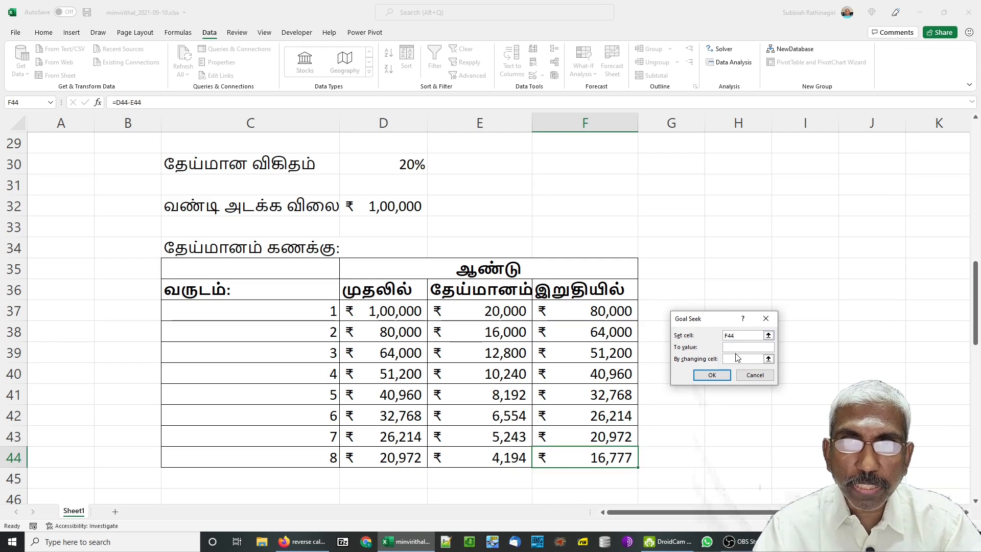
text(15000)
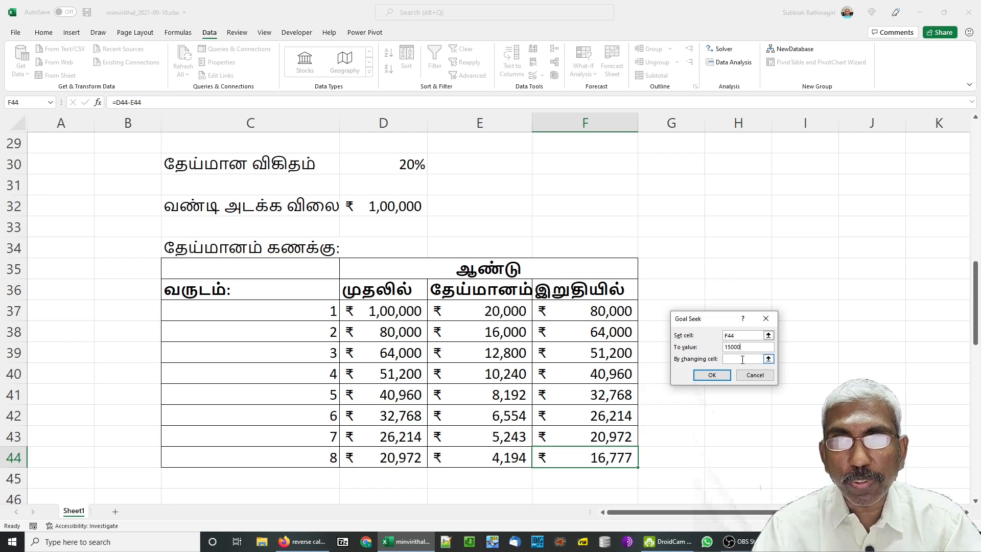
click(736, 360)
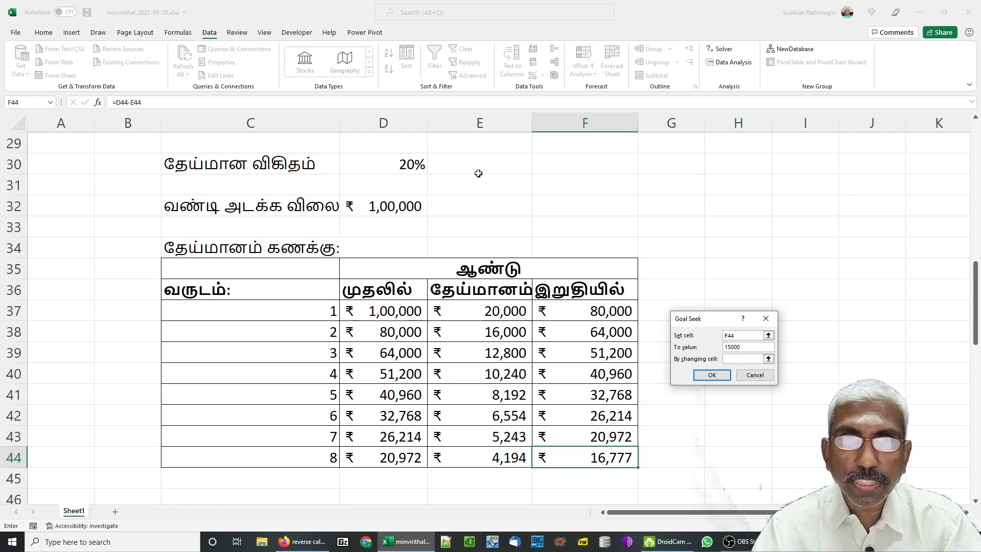
click(379, 163)
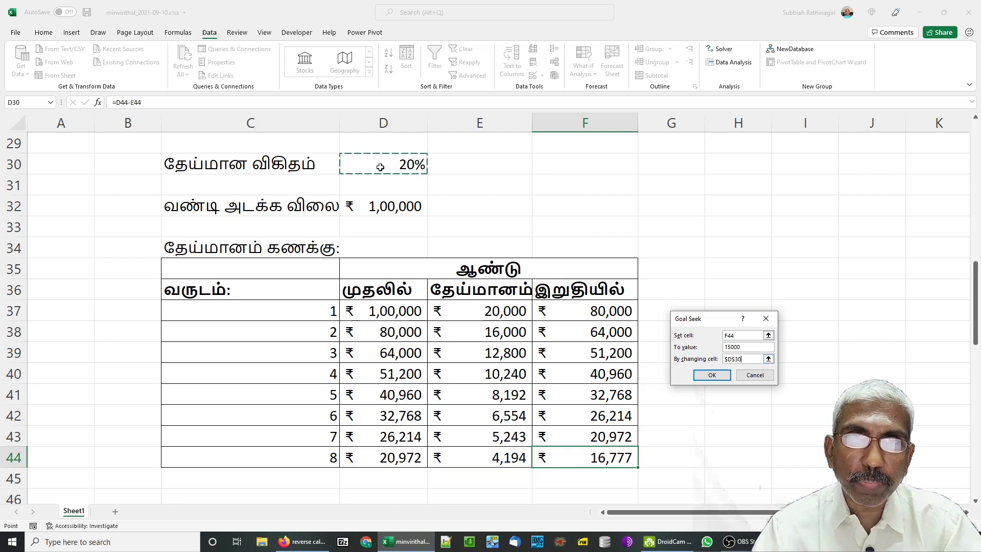
click(738, 335)
click(743, 348)
click(746, 359)
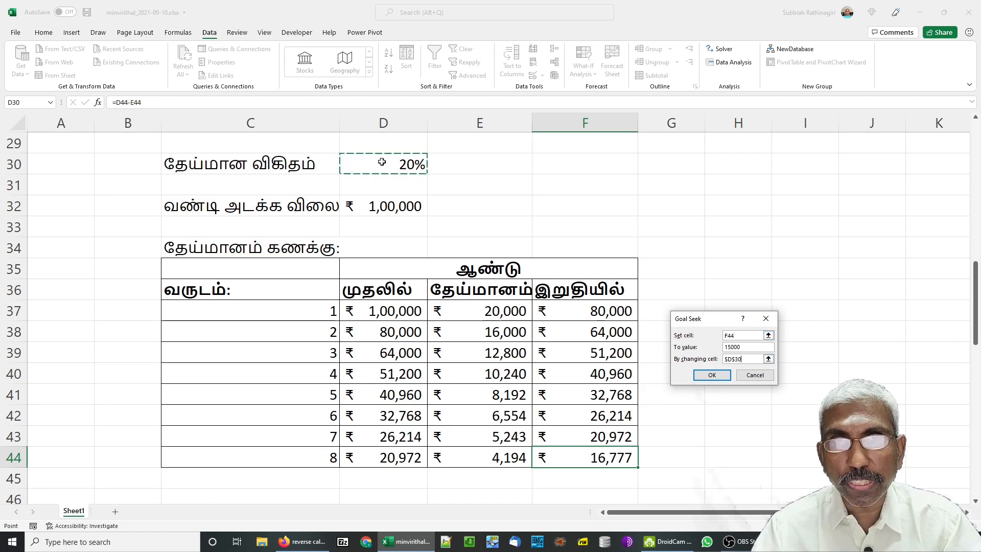
click(712, 375)
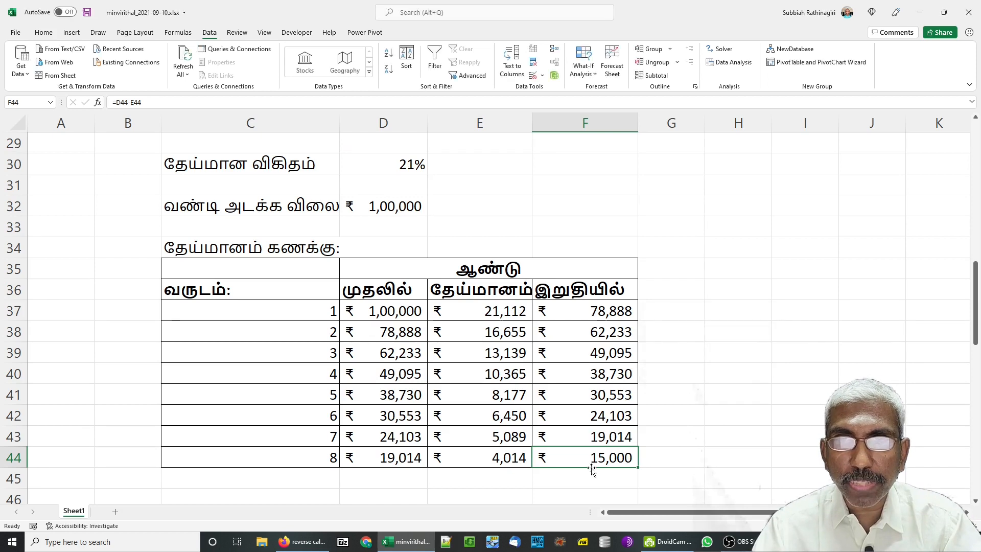
- Format the depreciation rate in D30 to show two decimal places
click(368, 161)
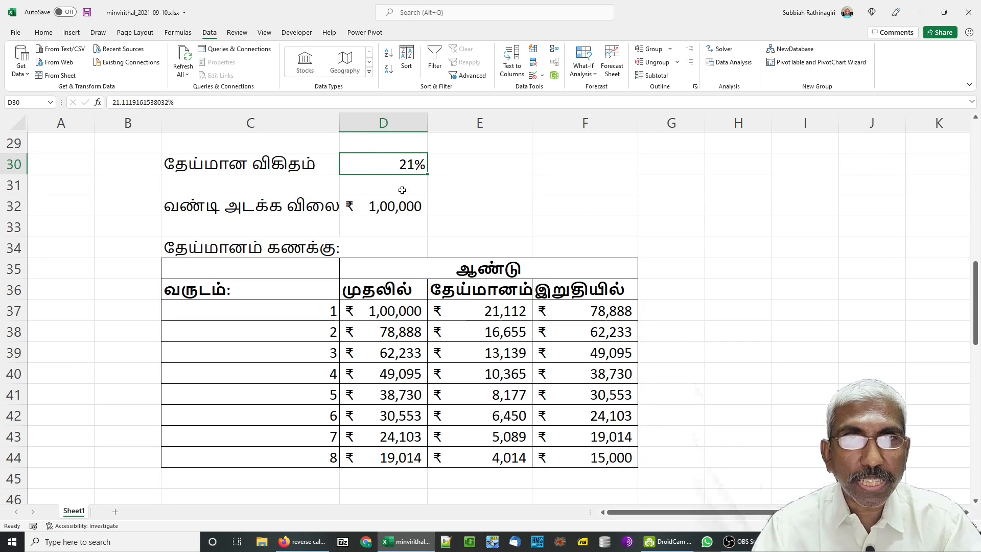
click(44, 33)
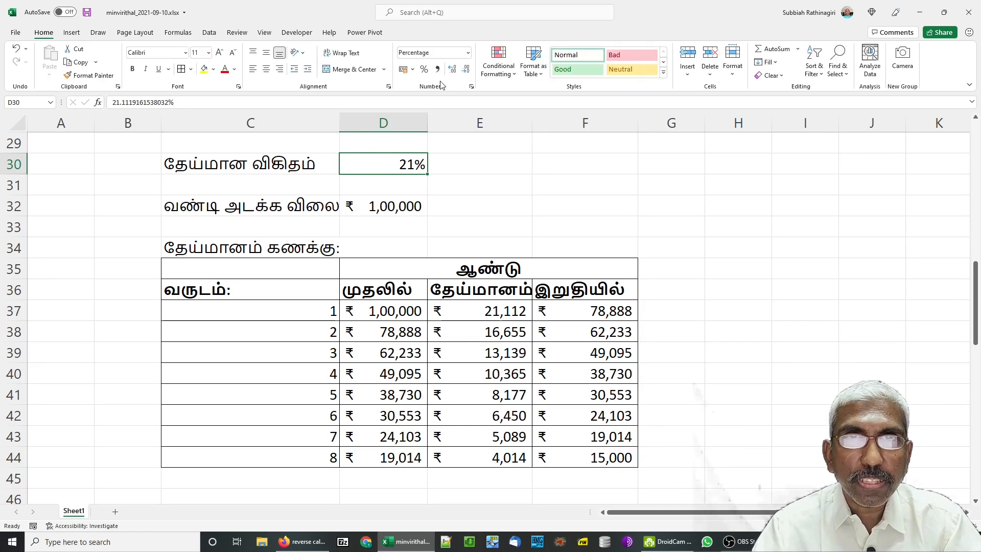
click(453, 69)
click(454, 69)
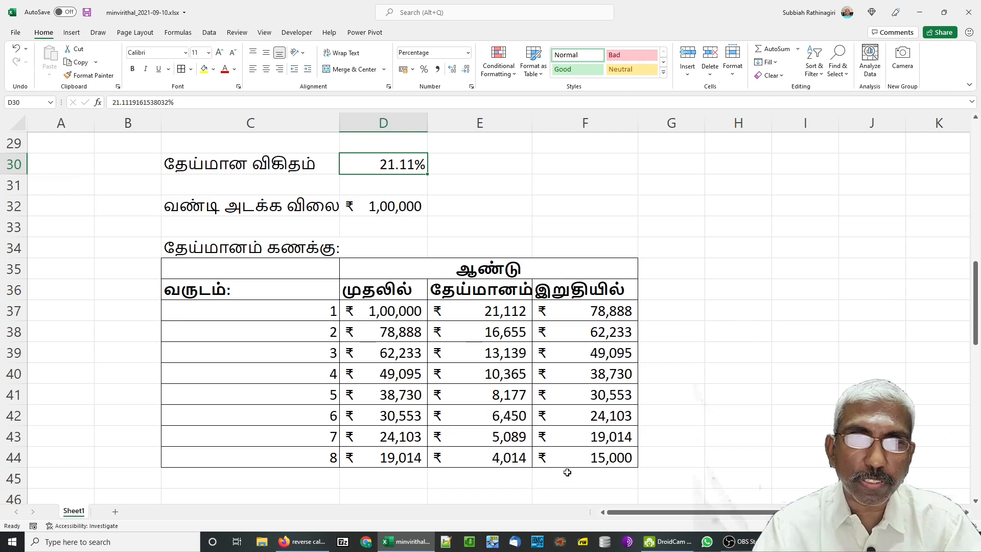
- Run Goal Seek on F44 with a target of 20000 by changing D30, accept the solution, and check both cells
click(567, 462)
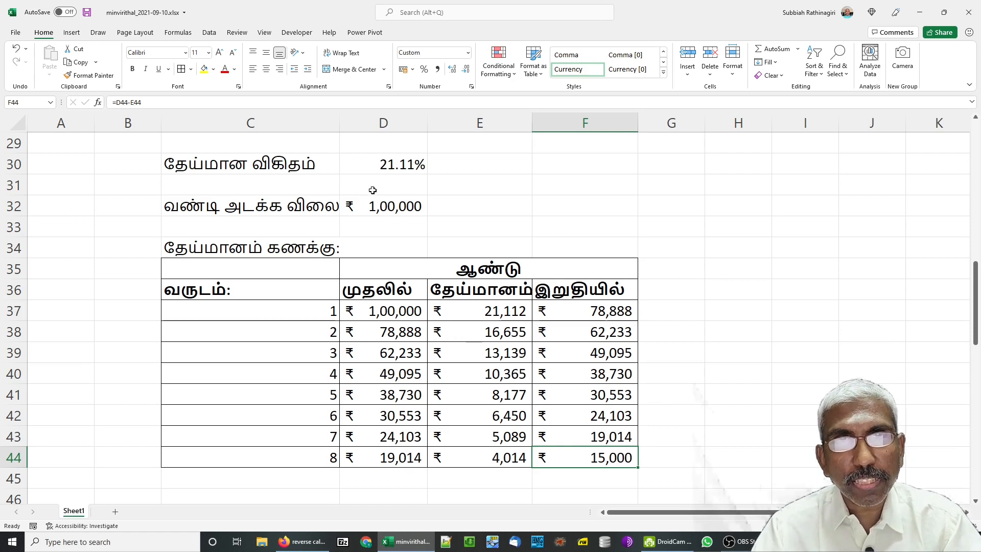
click(209, 32)
click(583, 69)
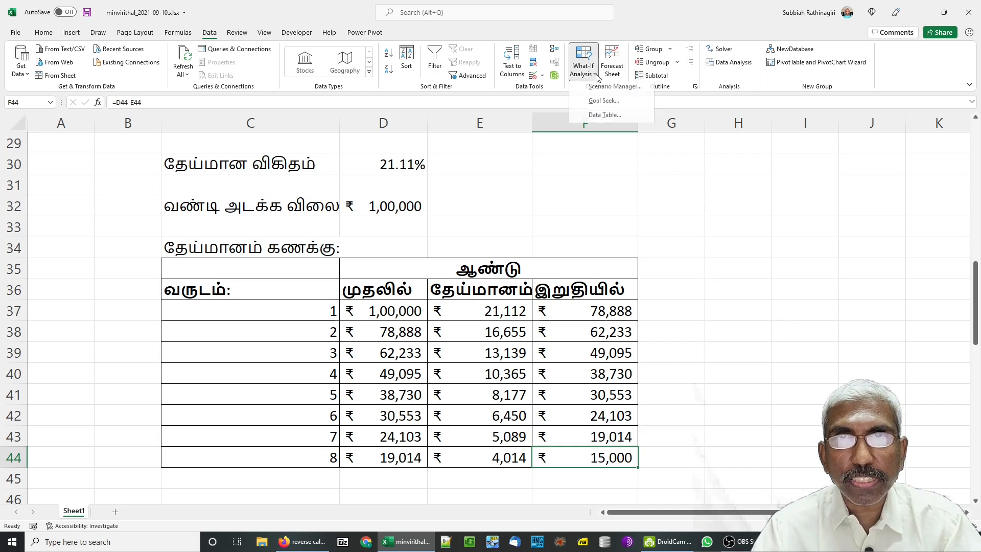
click(603, 103)
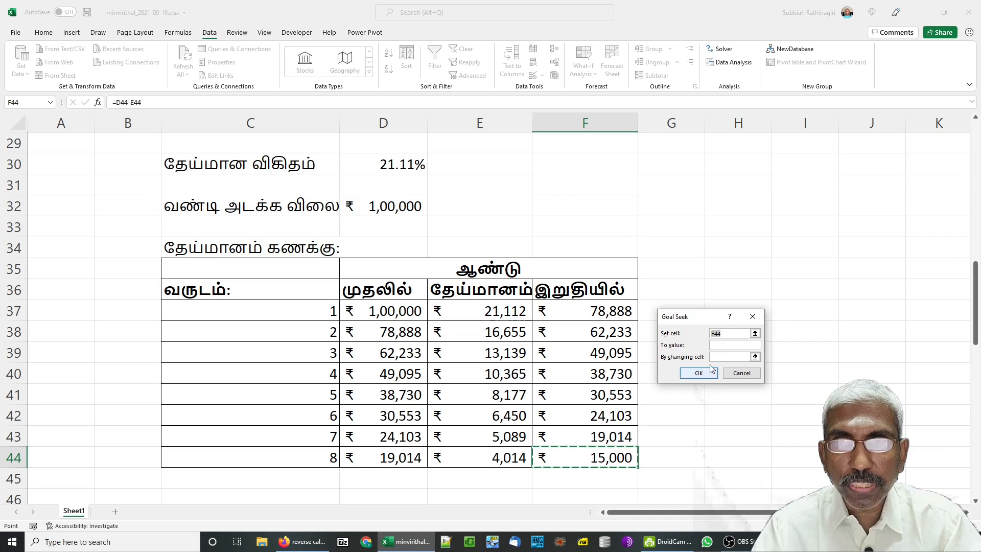
click(725, 345)
text(20000)
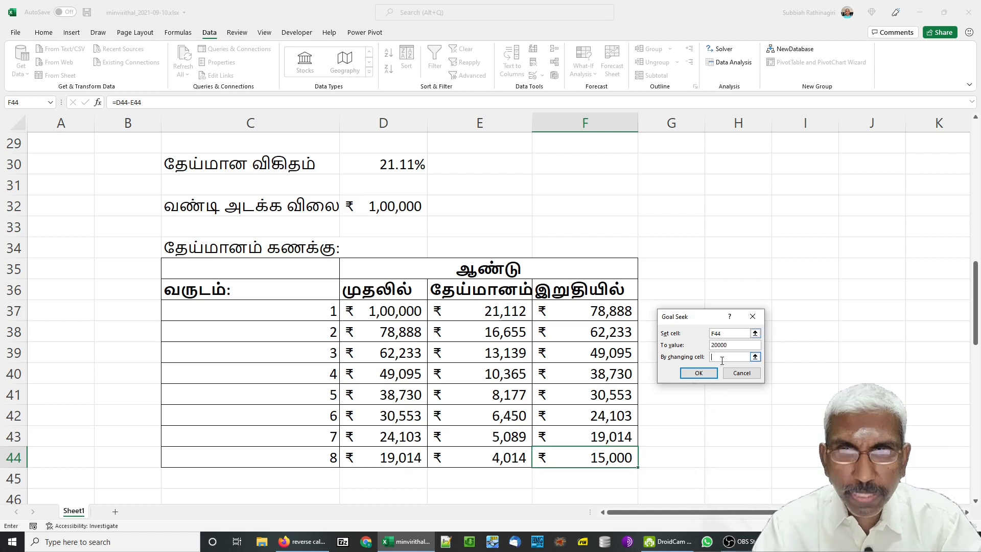
click(375, 165)
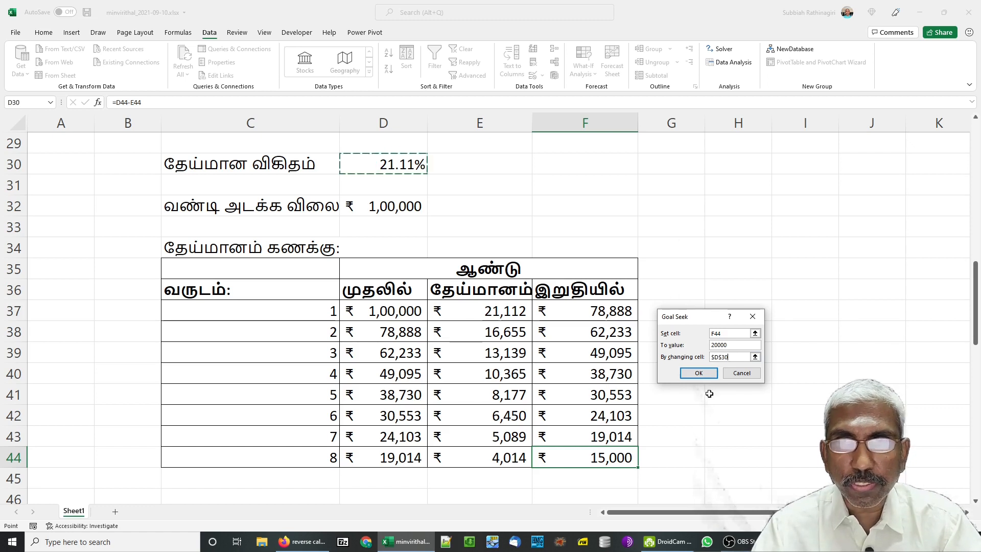
click(701, 375)
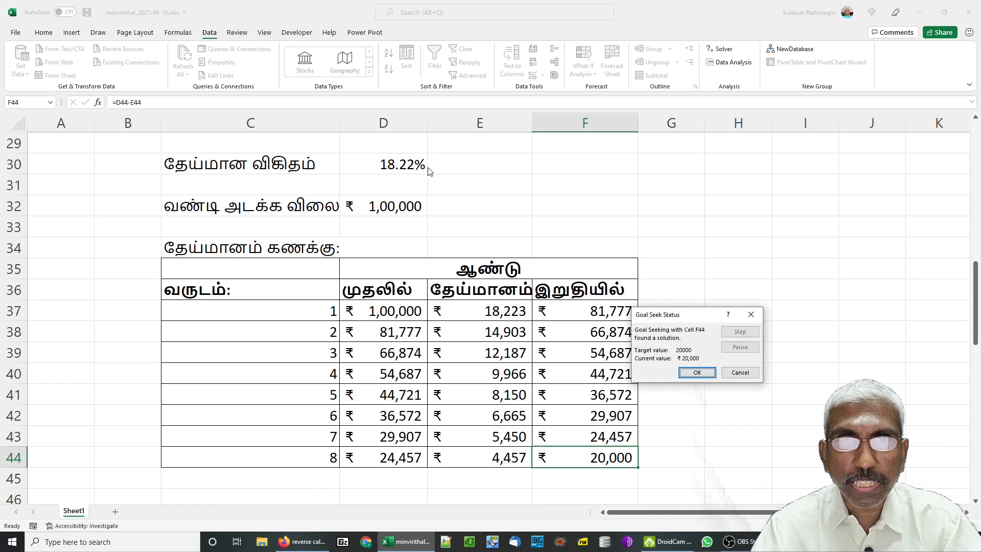
click(697, 373)
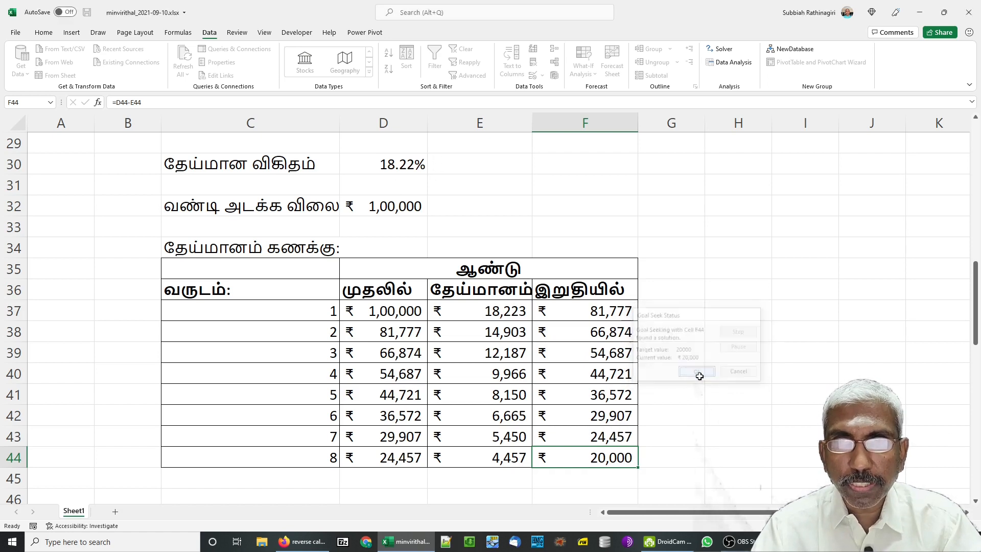
click(386, 165)
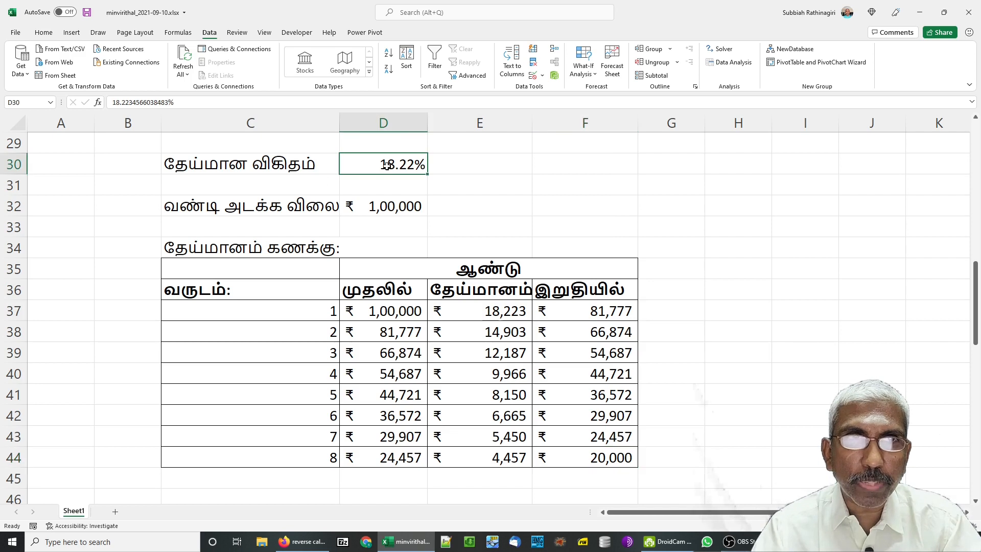
click(593, 463)
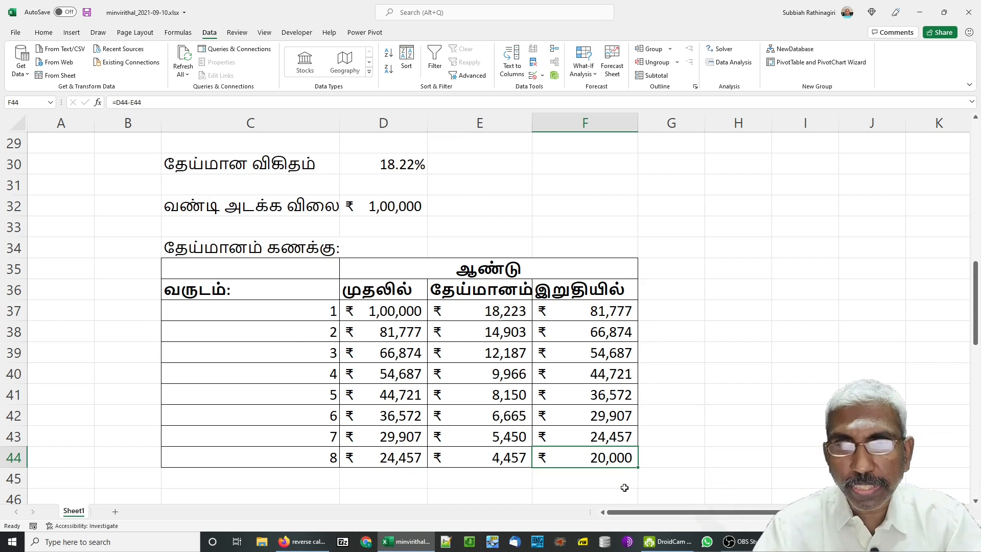
- Enter the note "விடையாகத் தான் இருக்கவேண்டும். (சூத்திரம் இருக்க வேண்டும்)" in E20, beside the question about where the answer is
scroll(455, 197, up, 4)
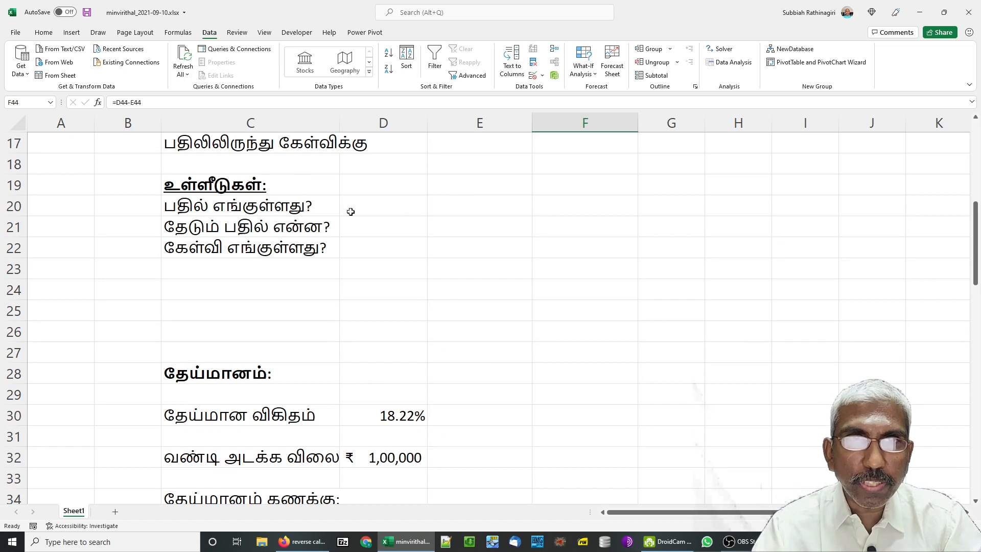
click(497, 206)
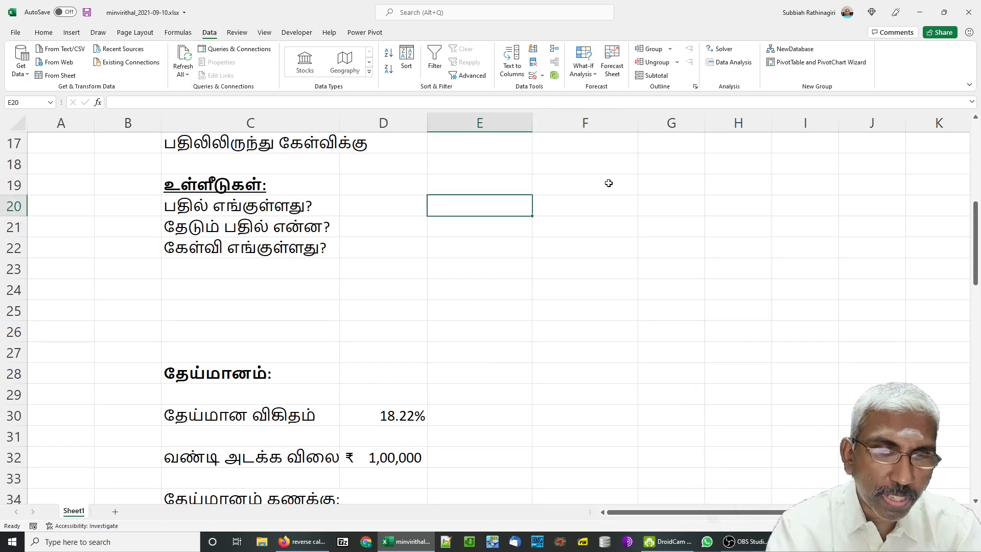
text(விடை)
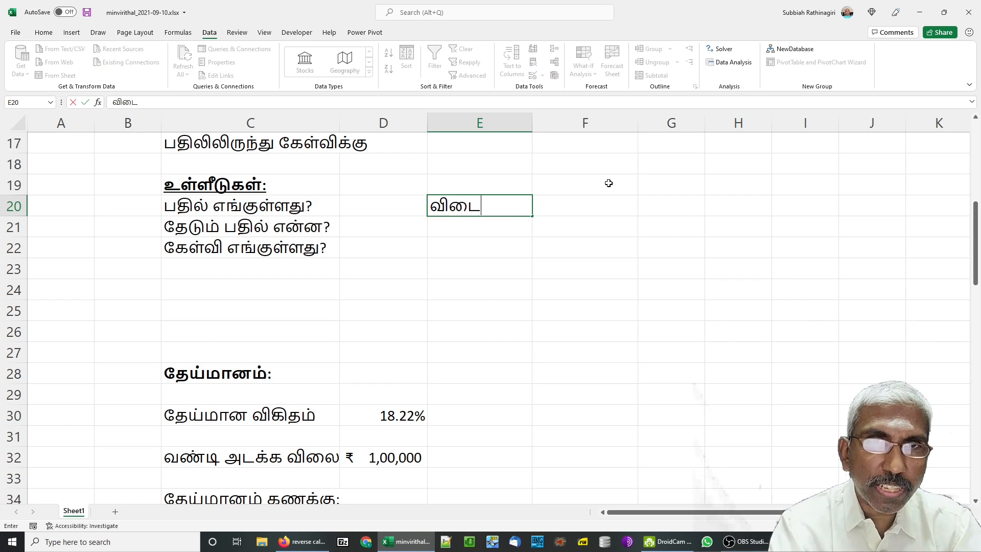
text(யாகத் தான் இருக்கவேண்டும்.)
key(ctrl+Return)
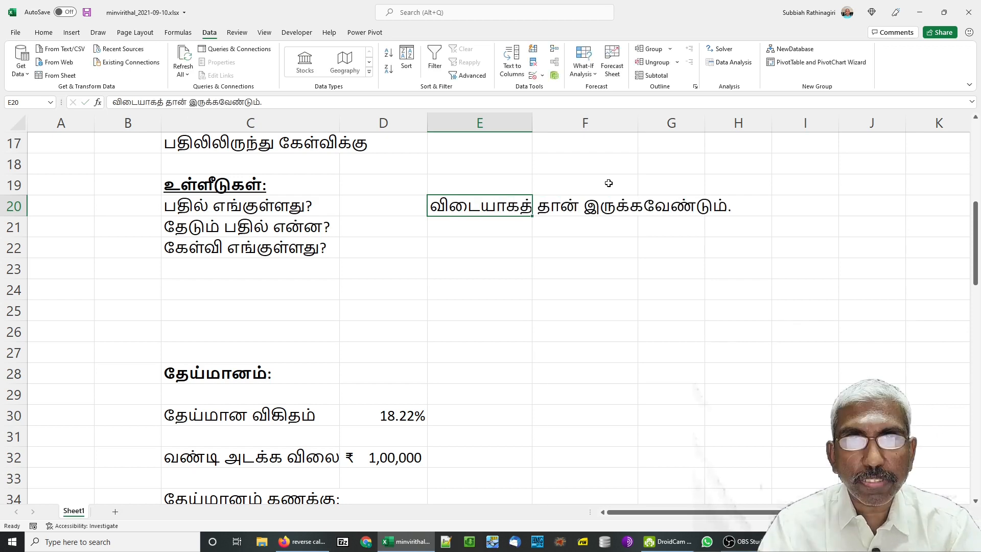
key(Return)
key(Up)
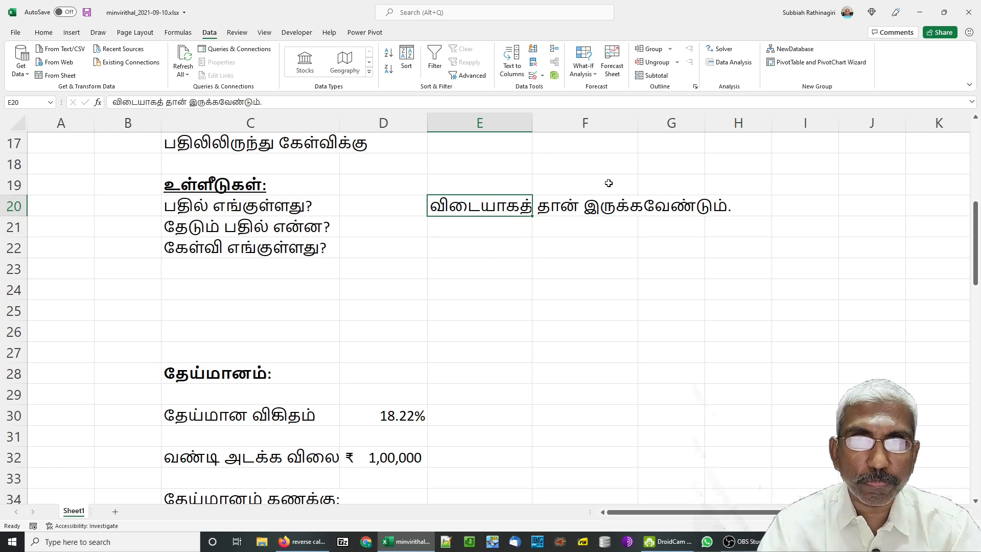
key(Up)
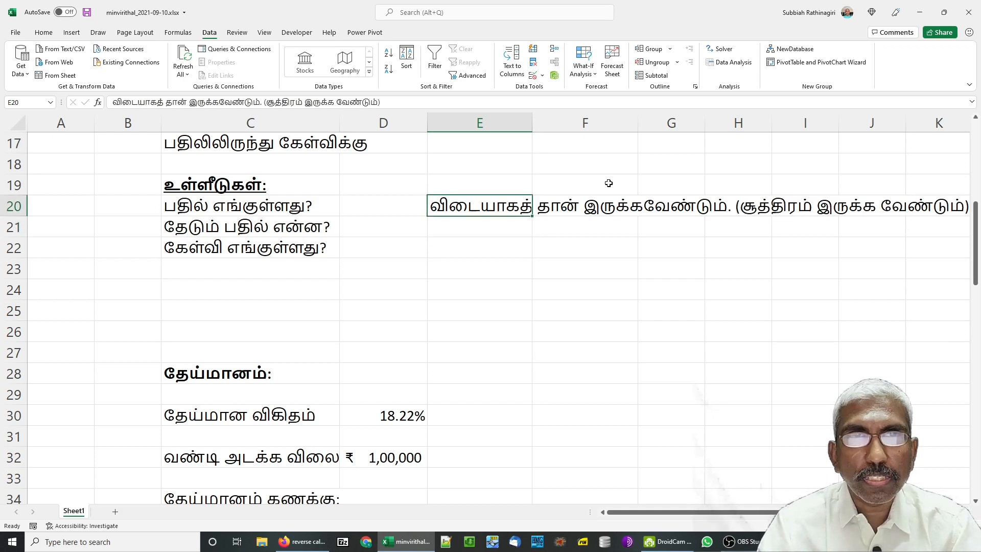
key(Left)
key(Left)
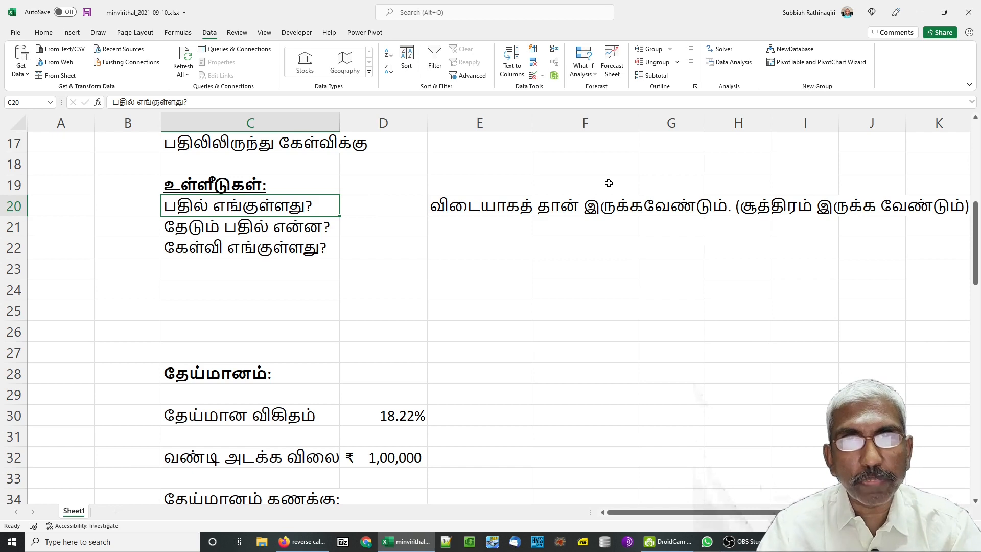
key(Right)
key(Right)
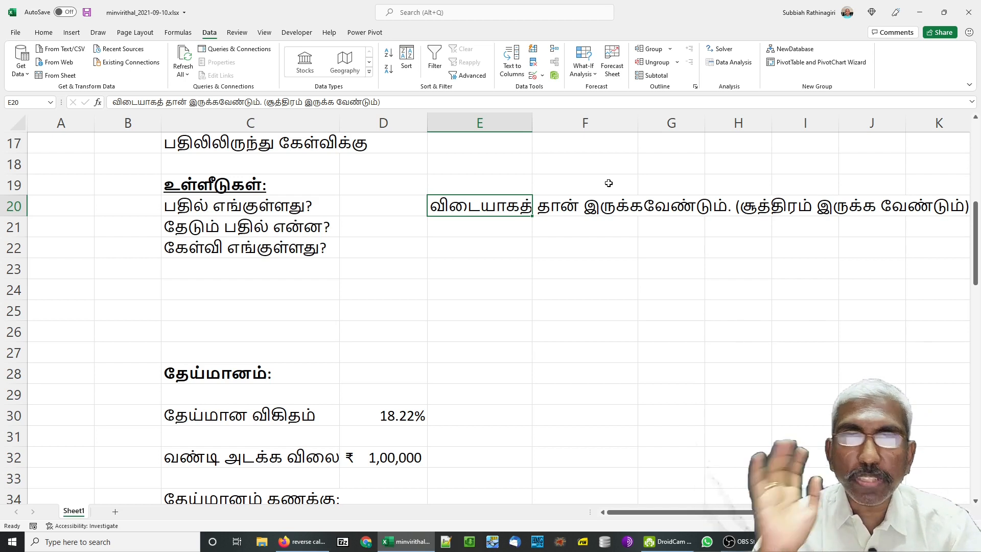
- Paste the notes "சூத்திரம் இருக்கக் கூடாது." and "விடைக்கும் வினாவுக்கும் தொடர்பு இருக்க வேண்டும்!" into E22 and E23, beside the question about the changing cell
key(Down)
key(Down)
key(ctrl+v)
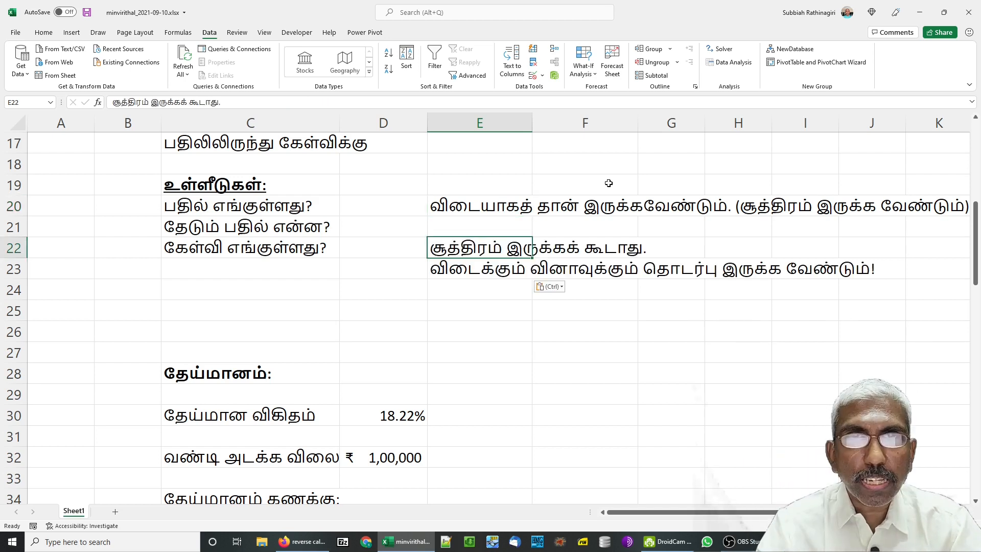
key(Left)
key(Left)
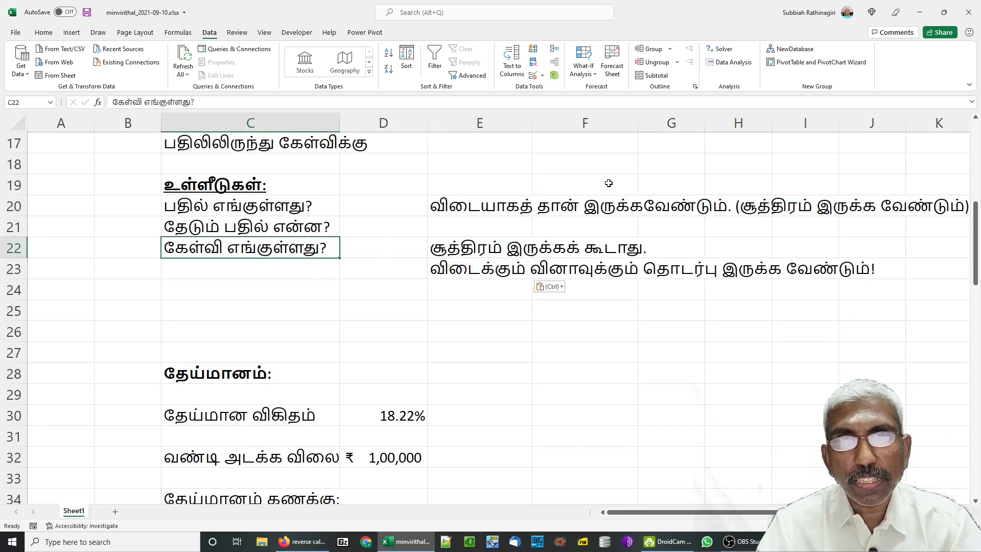
- Review the Goal Seek input questions in C20:C22 and the rule notes beside them in column E
key(Right)
key(Right)
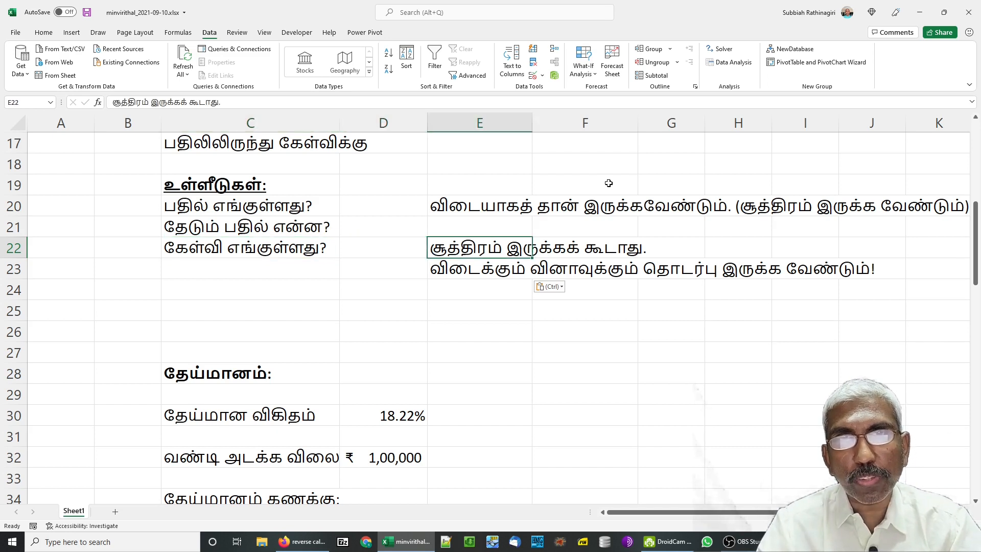
key(Down)
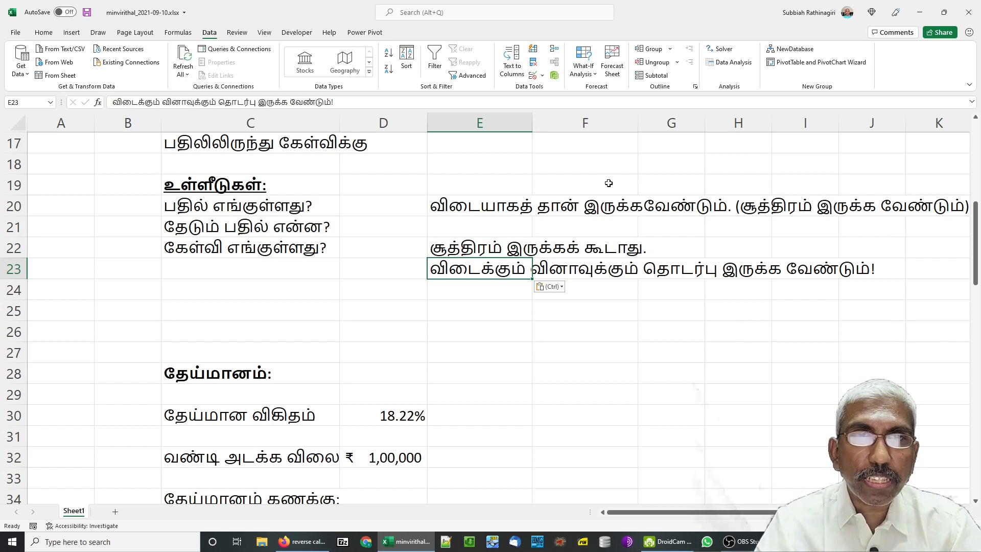
key(Left)
key(Left)
key(Up)
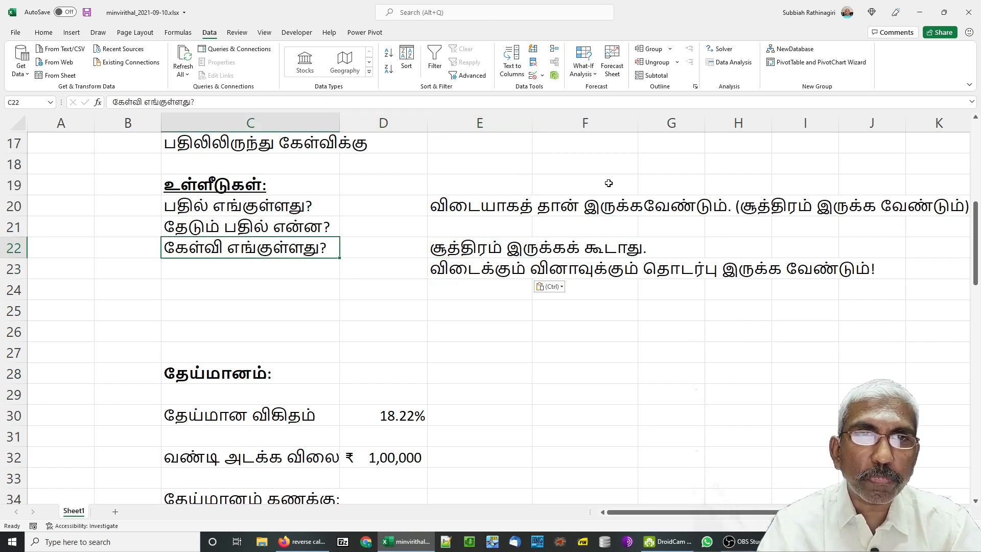
key(Up)
key(Up)
key(Down)
key(Up)
key(Up)
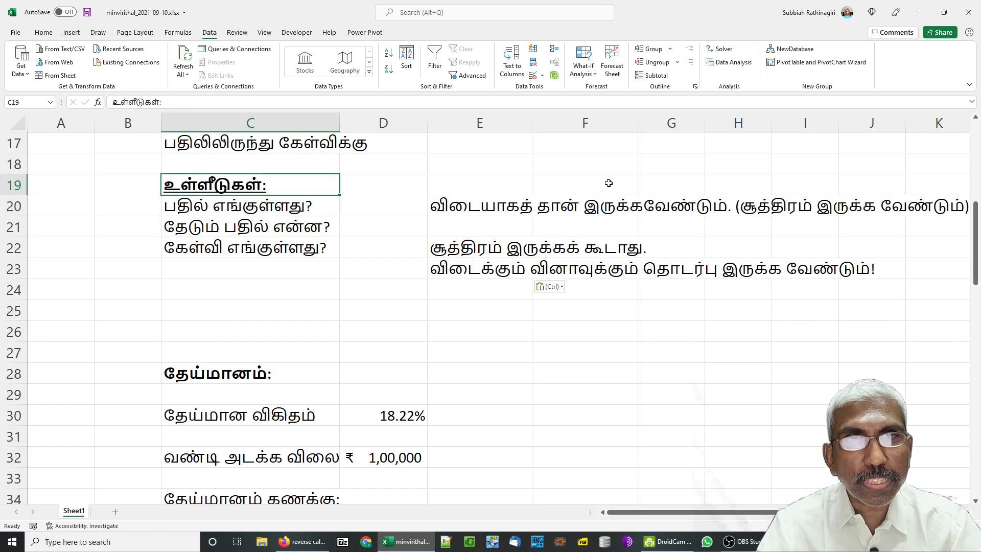
key(Down)
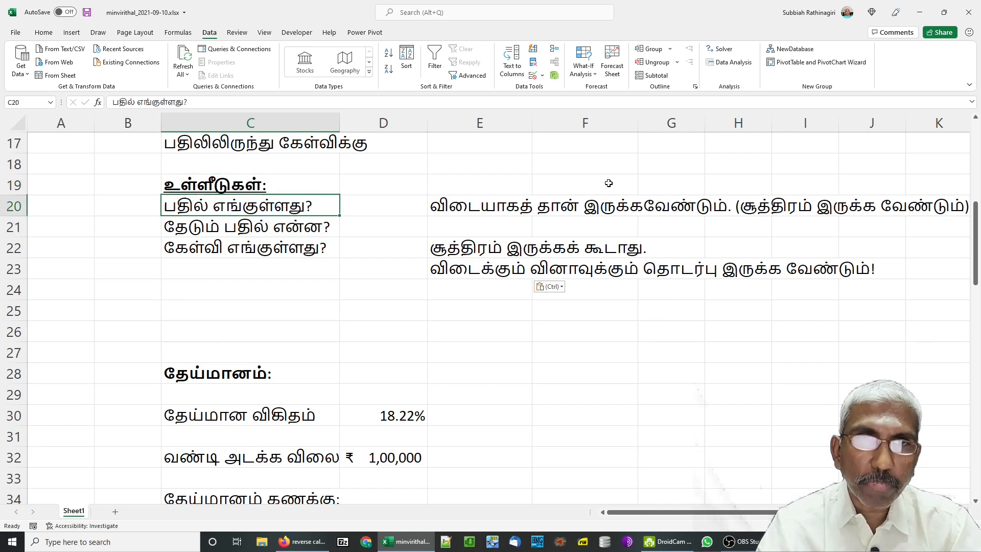
key(Right)
key(Right)
key(Right)
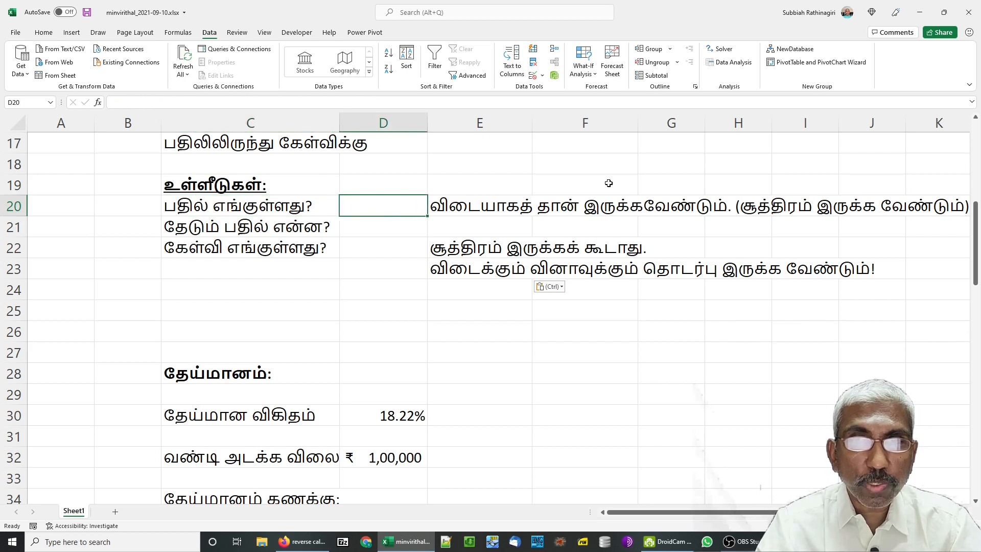
- Enter the note "பதில்" in E21, beside the question about the sought answer
key(Left)
key(Left)
key(Left)
key(Down)
key(Right)
key(Right)
text(பதில்)
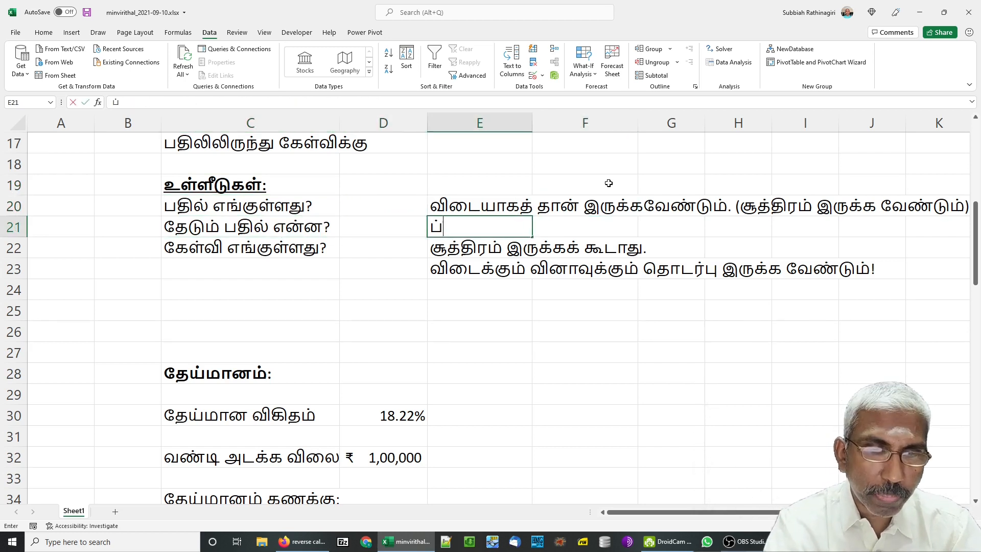
key(Return)
- Read through the Goal Seek rule notes in E20:E23 against their questions
key(Left)
key(Left)
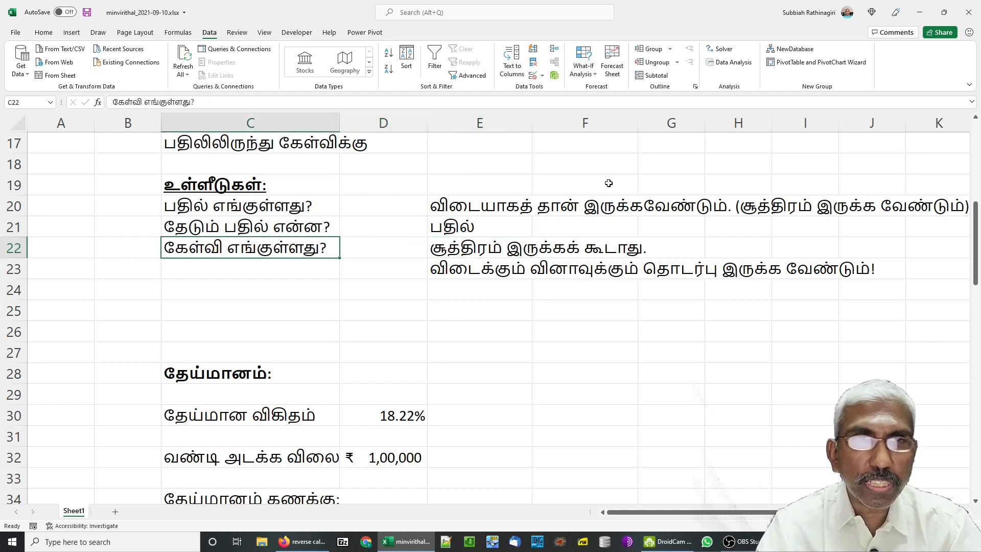
key(Right)
key(Right)
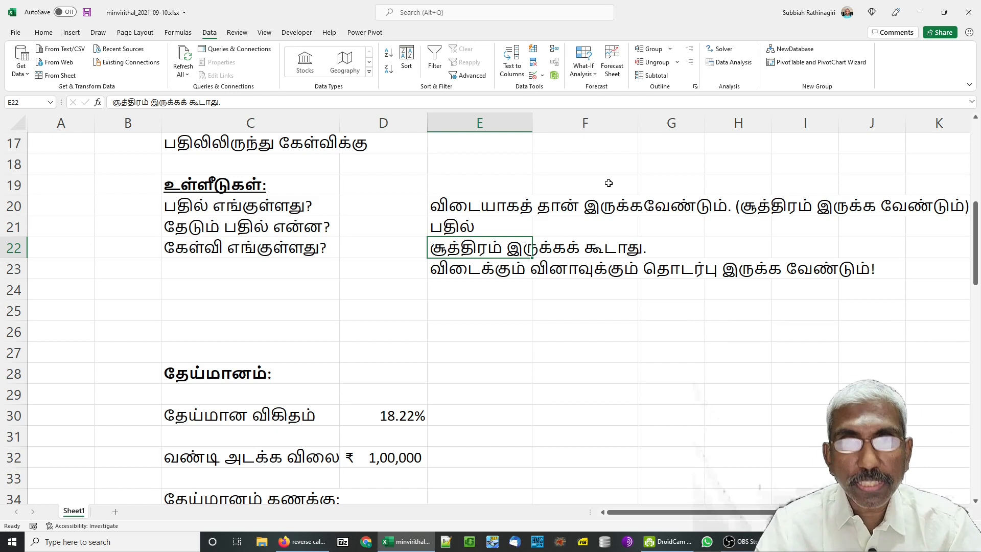
key(Down)
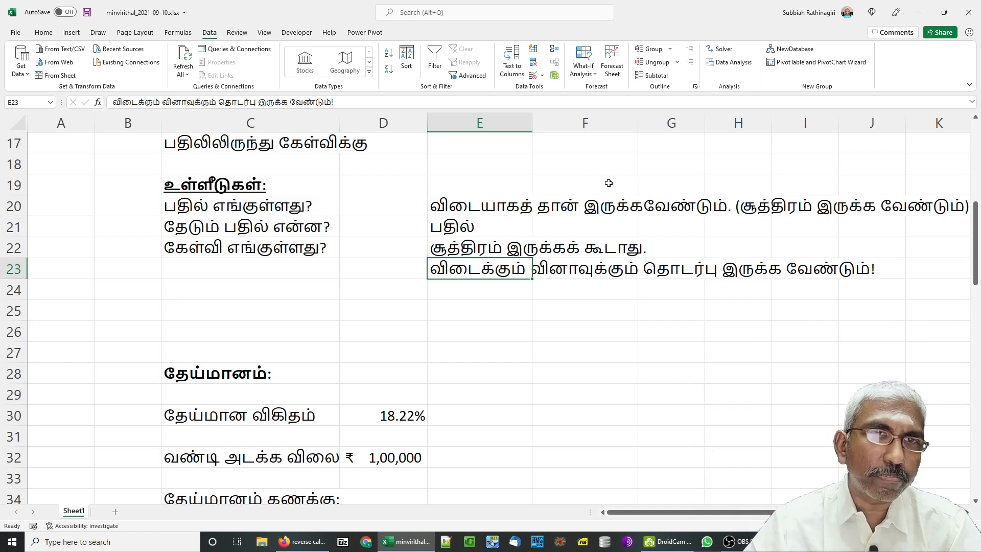
key(Up)
key(Up)
key(Up)
key(Down)
key(Down)
key(Down)
key(Up)
key(Up)
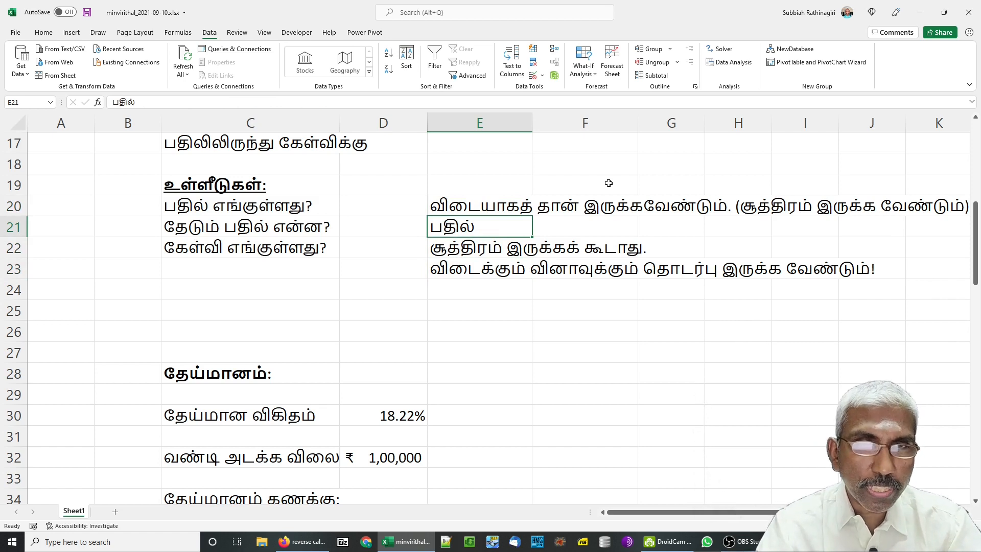
key(Down)
key(Down)
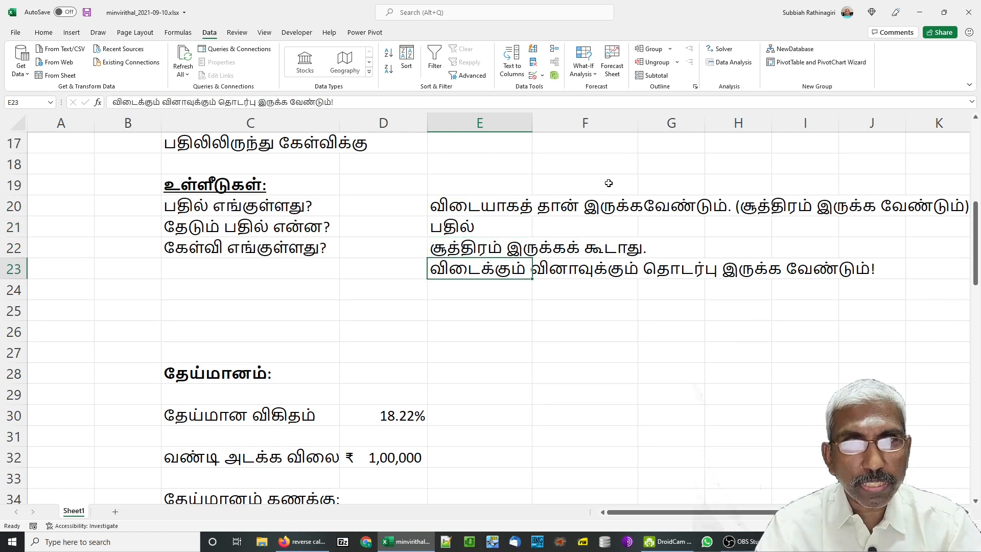
- Enter 100000 as the deposit amount in D49 of the investment section
key(Down)
key(Down)
key(Down)
key(Down)
key(Down)
key(Down)
key(Down)
key(Down)
key(Down)
key(Down)
key(Down)
key(Down)
key(Down)
key(Down)
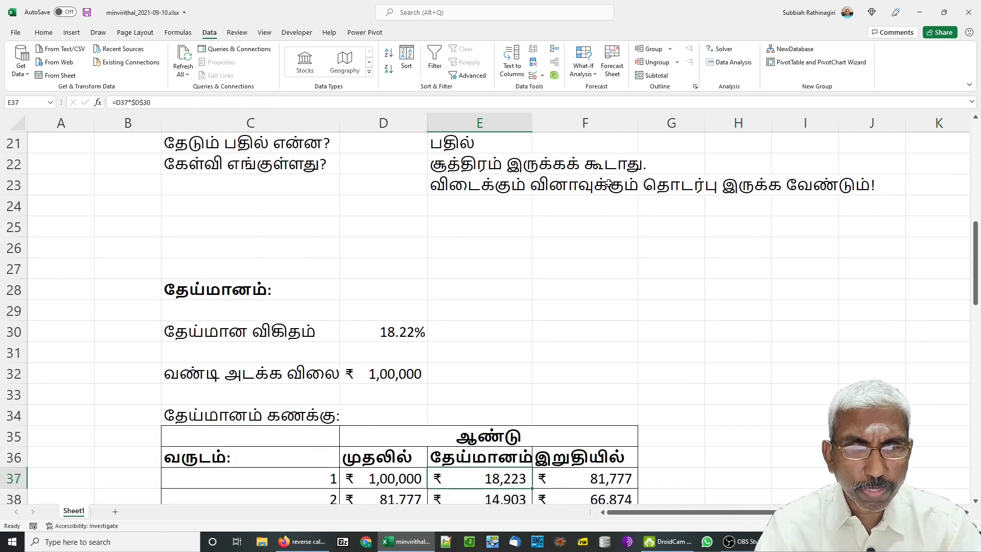
key(Down)
key(Down)
key(Down)
key(Down)
key(Down)
key(Down)
key(Down)
key(Down)
key(Down)
key(Down)
key(Down)
key(Down)
key(Down)
key(Down)
key(Down)
key(Down)
key(Down)
key(Down)
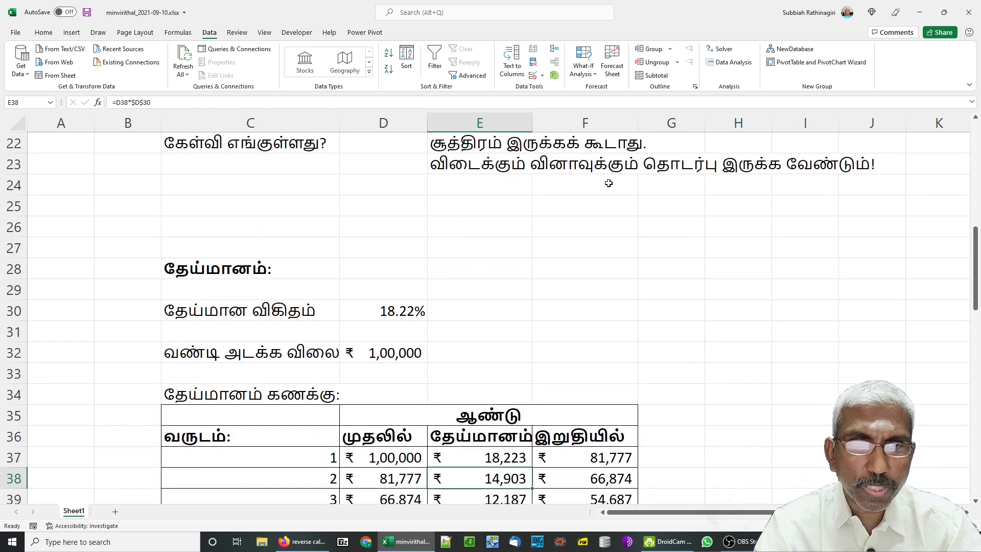
key(Down)
key(Down)
key(Down)
key(Down)
key(Down)
key(Down)
key(Down)
key(Down)
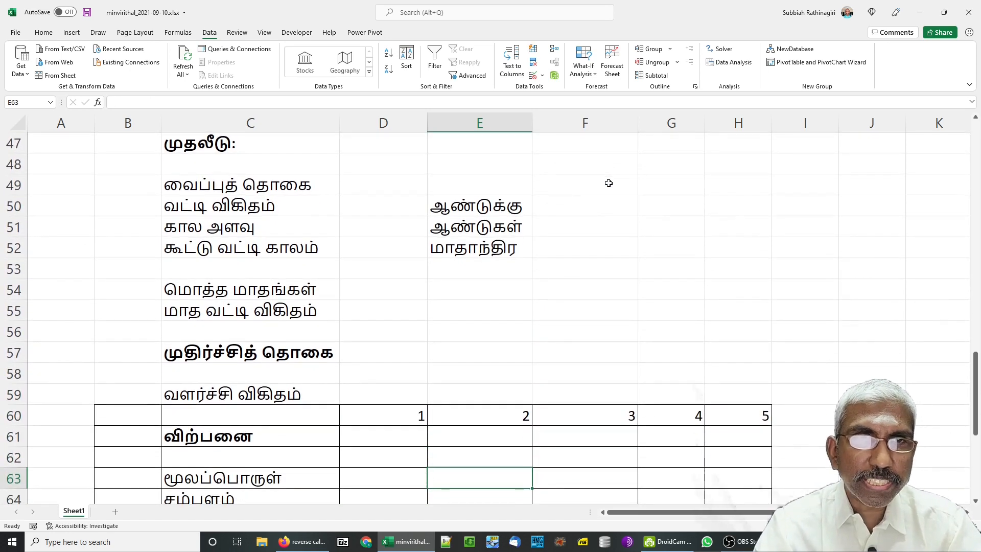
key(Up)
key(Up)
key(Up)
key(Up)
key(Up)
key(Up)
key(Up)
key(Up)
key(Up)
key(Up)
key(Up)
key(Up)
key(Up)
key(Up)
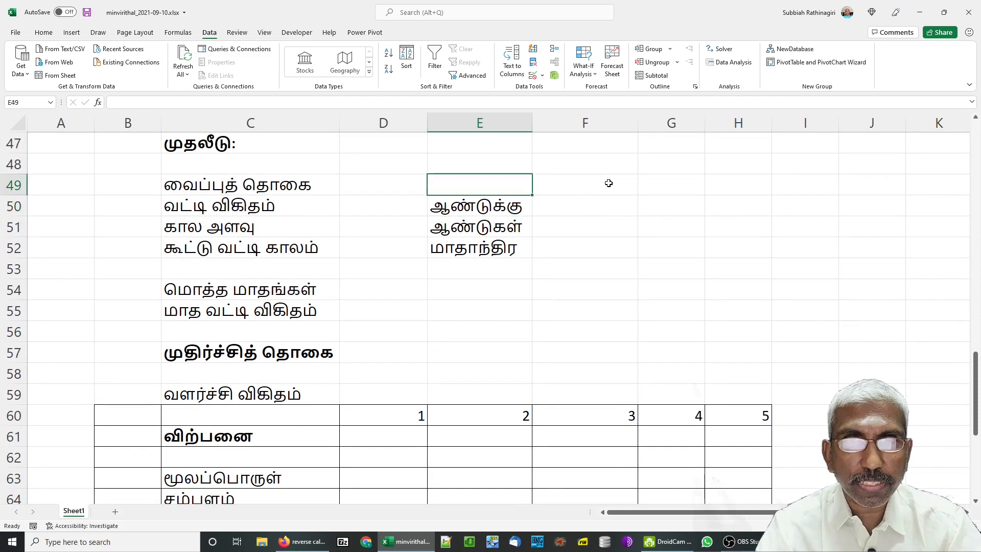
key(Left)
text(100000)
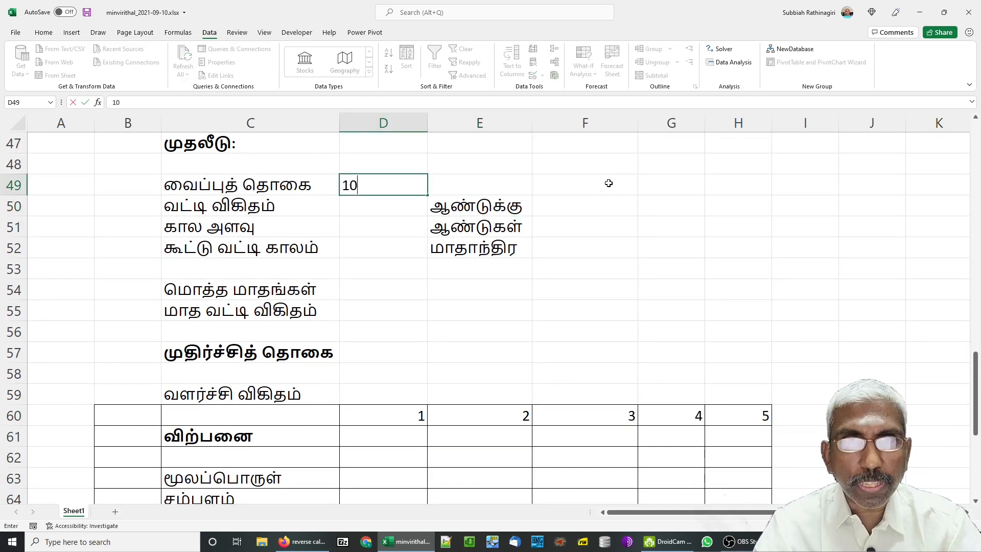
key(Return)
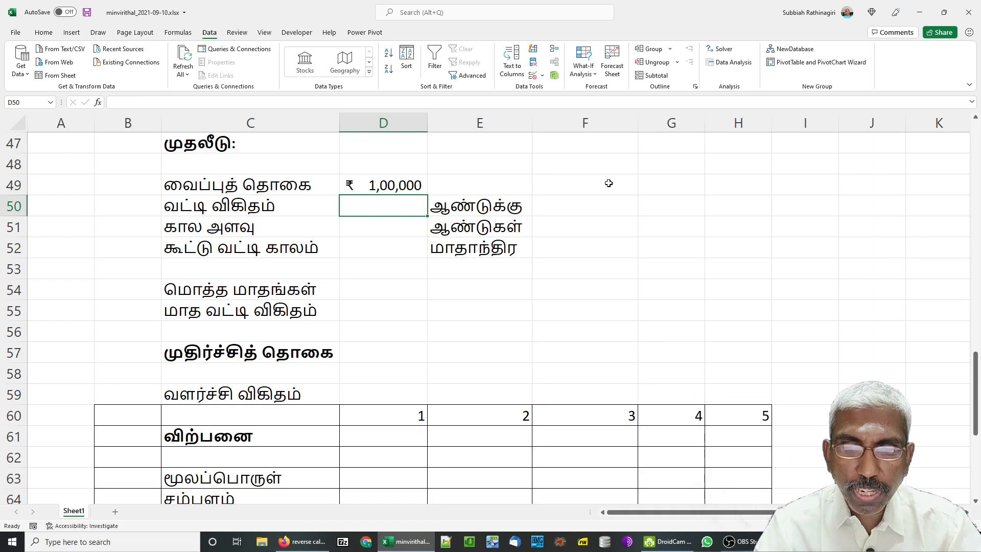
- Enter an annual interest rate of 6% in D50 and a term of 5 years in D51
text(6%)
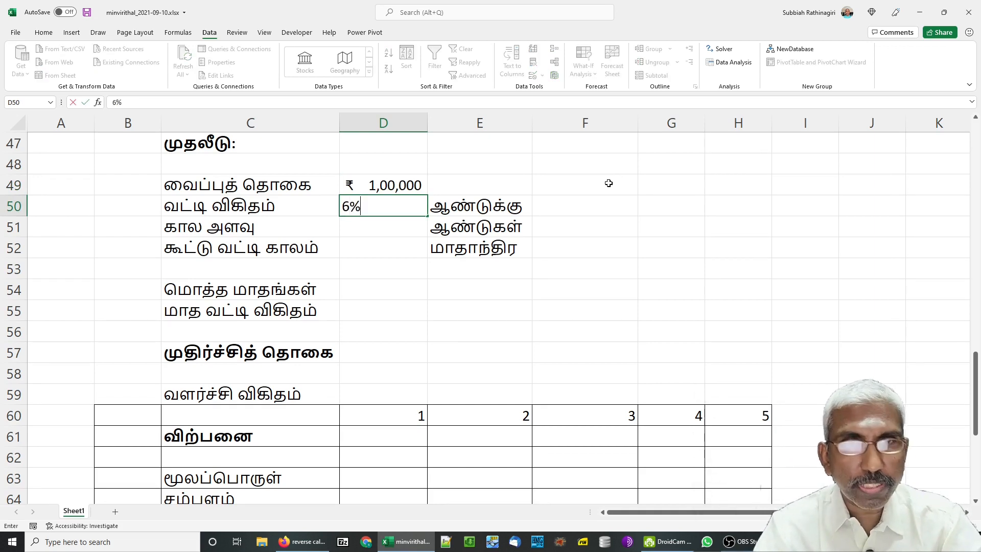
key(Return)
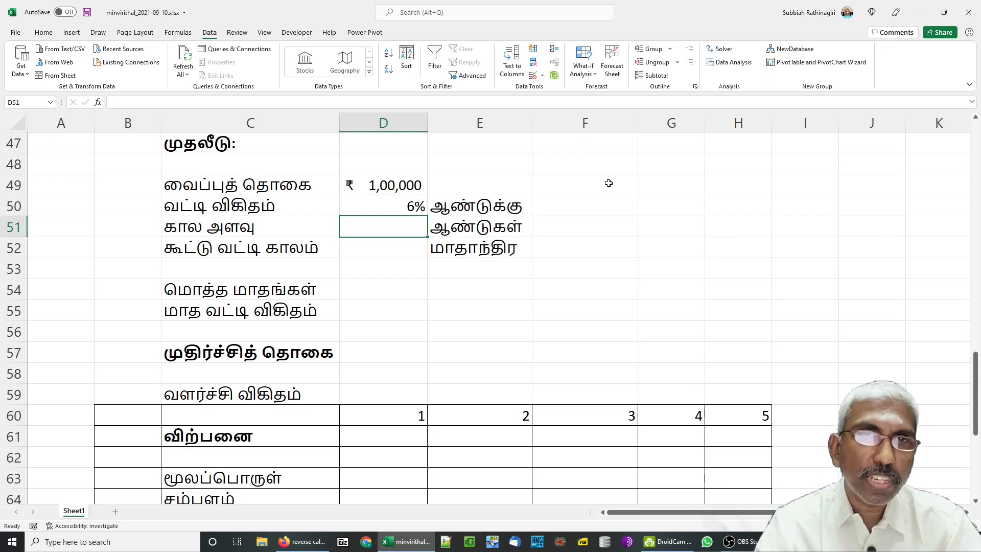
text(5)
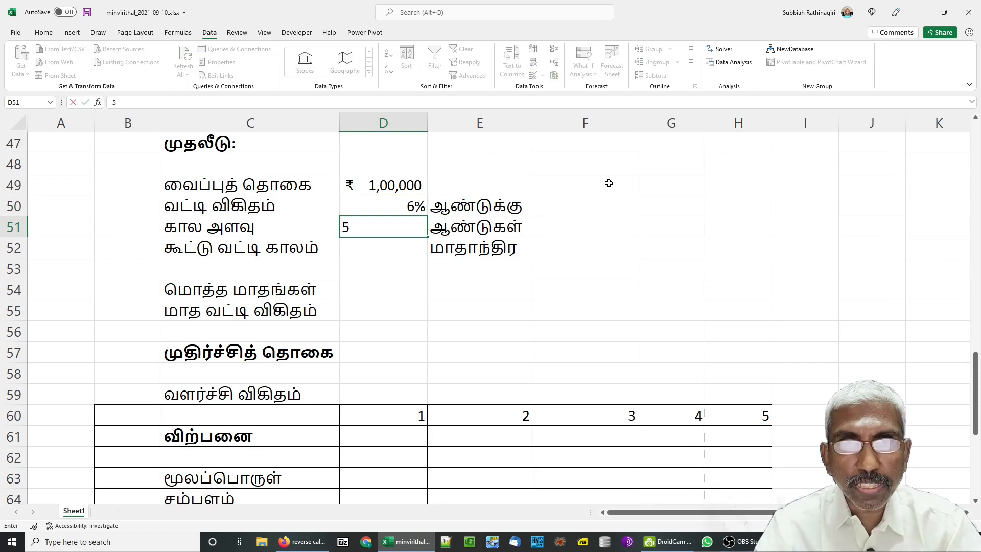
key(Return)
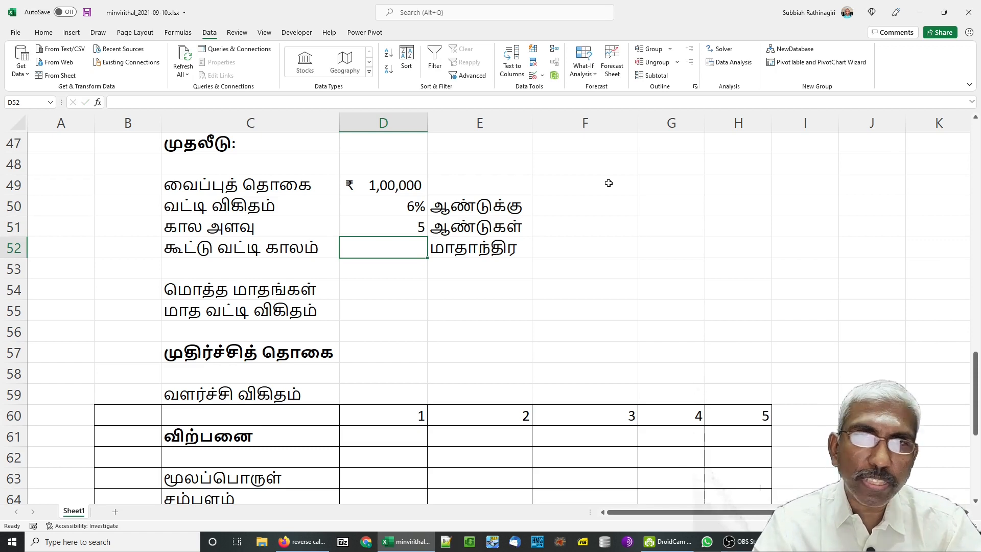
- Calculate the total number of months in D54 with the formula =D51*12
key(Right)
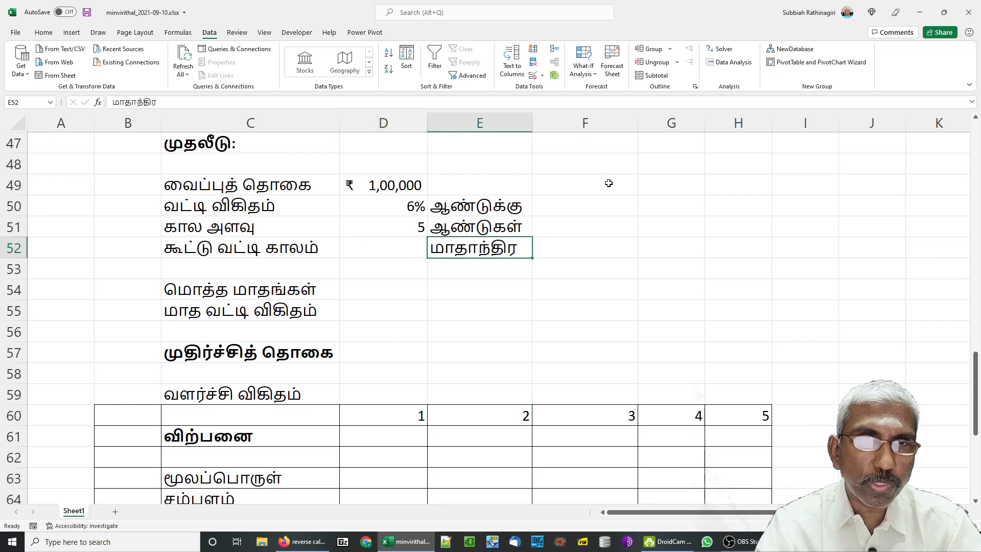
key(Down)
key(Down)
key(Left)
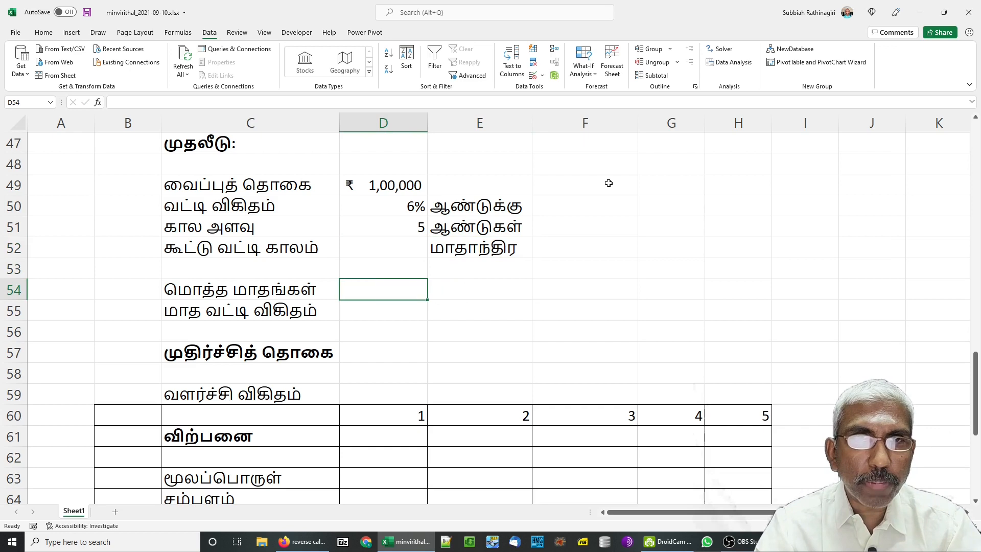
text(=)
key(Up)
key(Up)
key(Up)
text(*12)
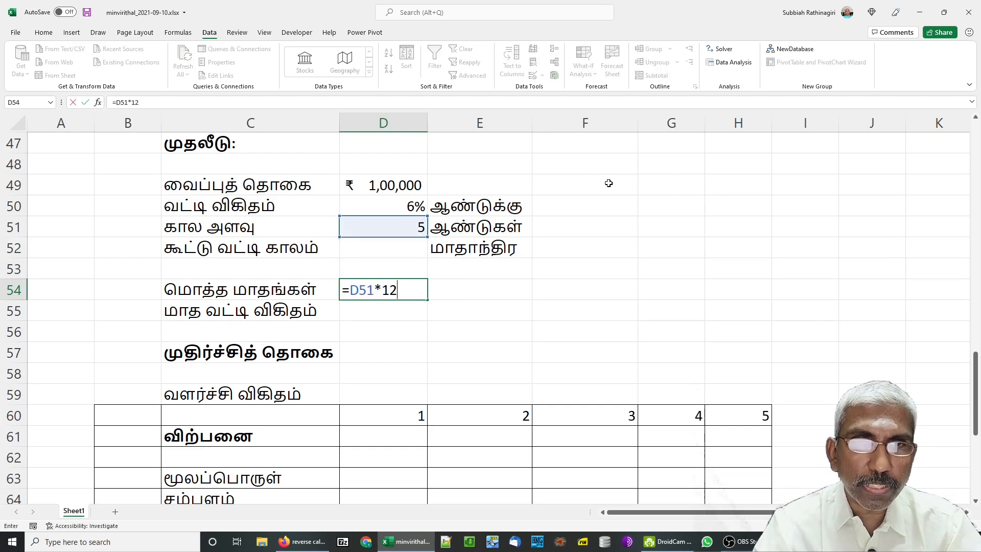
key(Return)
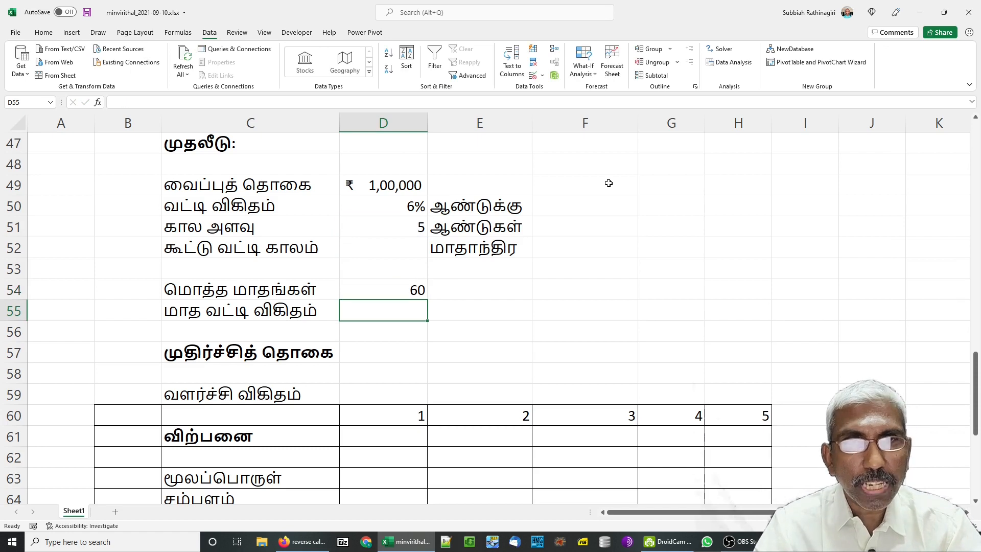
key(Up)
key(Down)
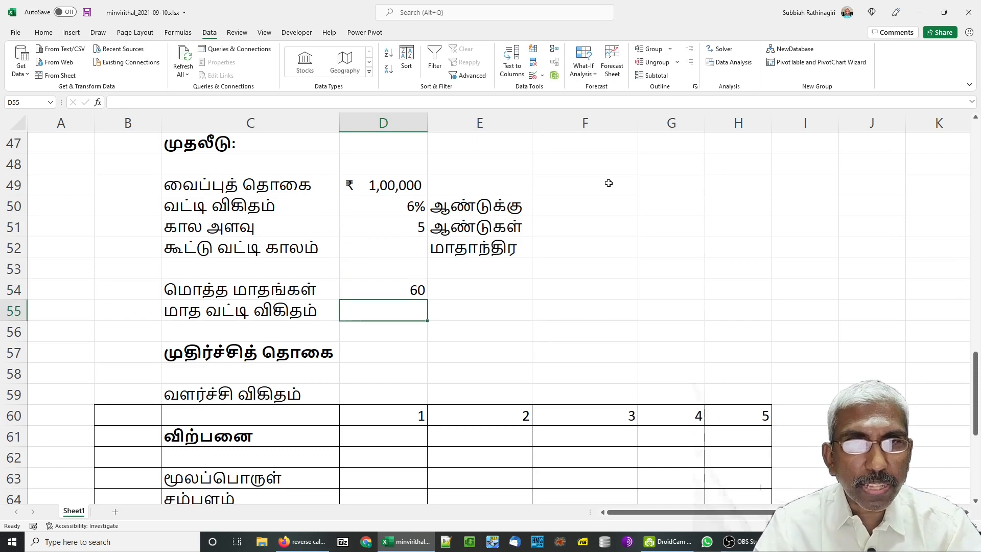
- Calculate the monthly interest rate in D55 with =D50/12 and show it with two decimal places
text(=)
key(Up)
key(Up)
key(Up)
key(Up)
key(Up)
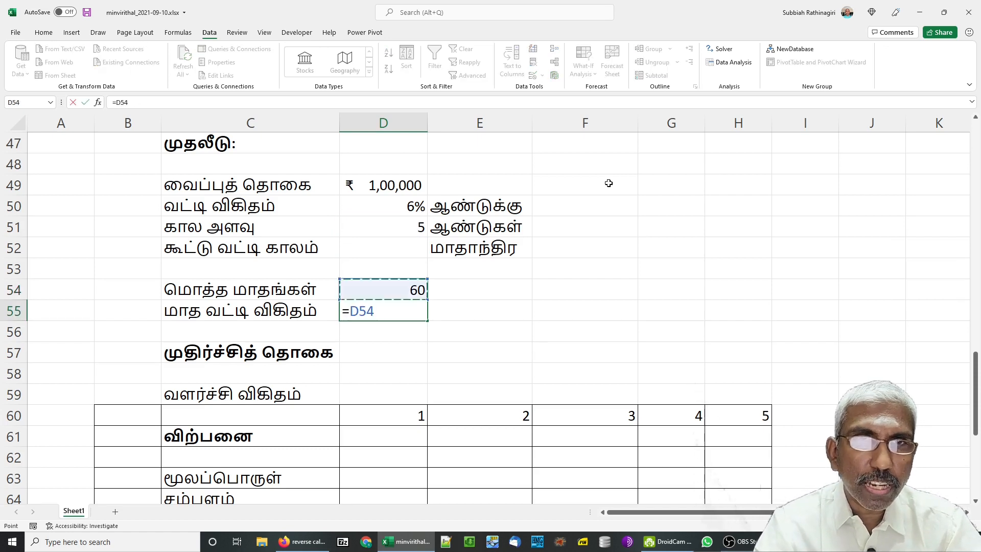
text(/12)
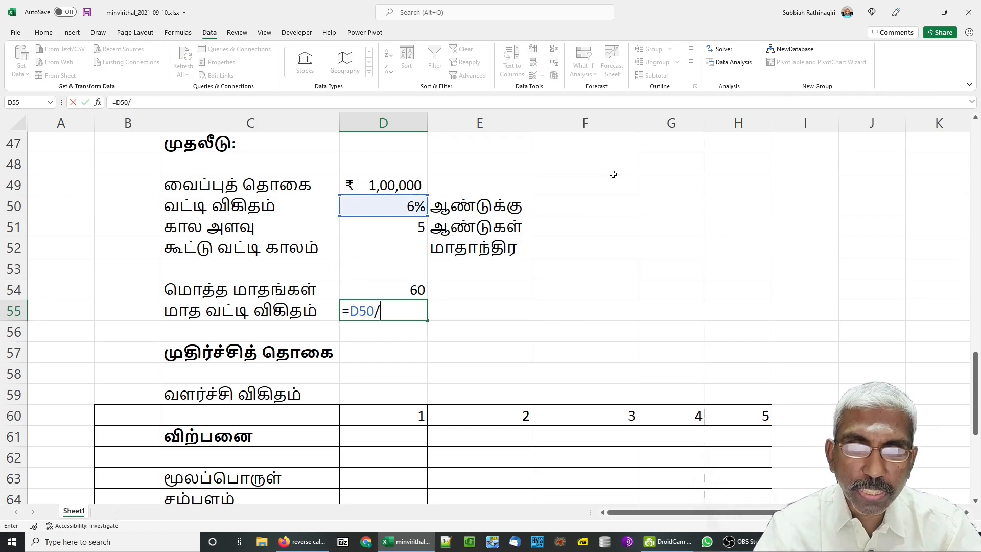
key(Return)
click(390, 309)
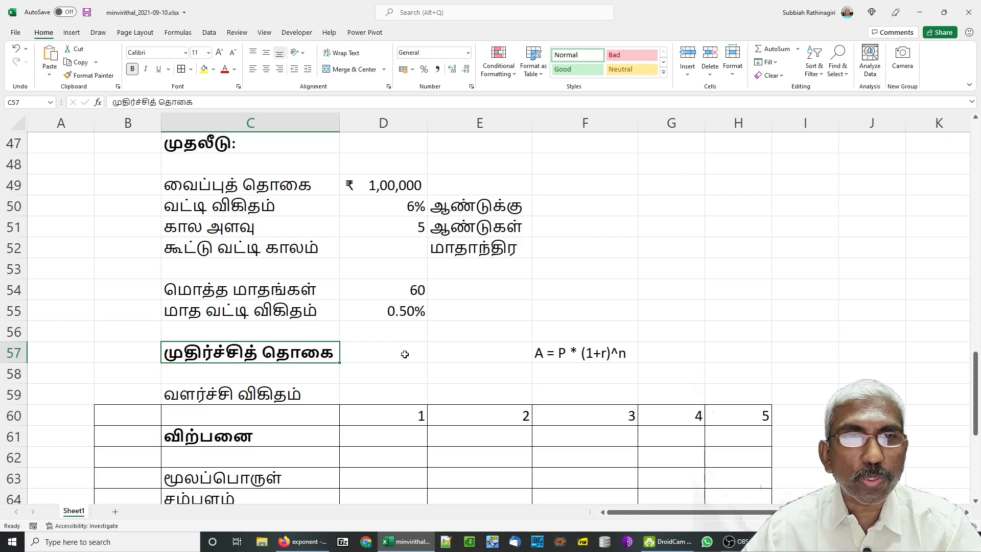
- Calculate the maturity amount in D57 with =D49*(1+D55)^D54, following the compound interest formula noted in F57
click(584, 351)
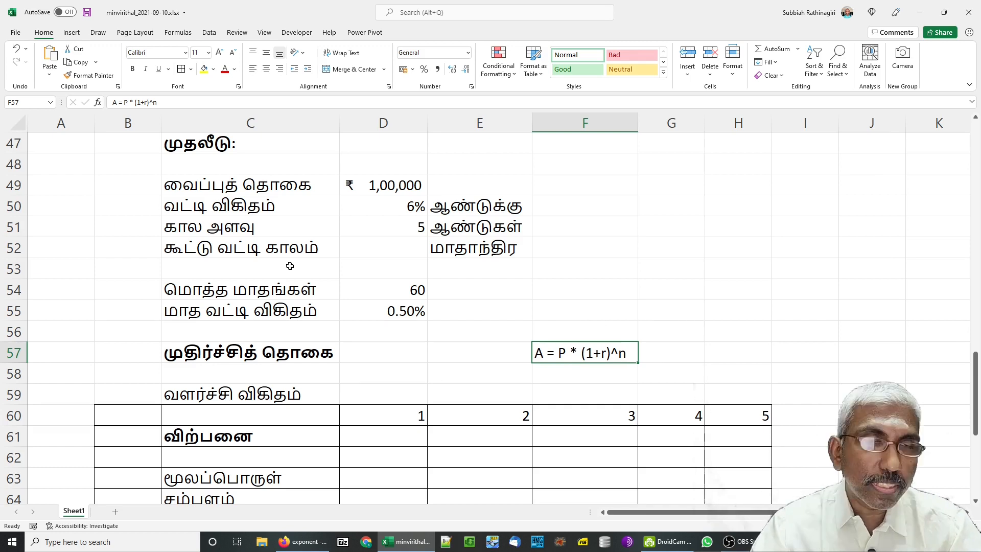
click(397, 356)
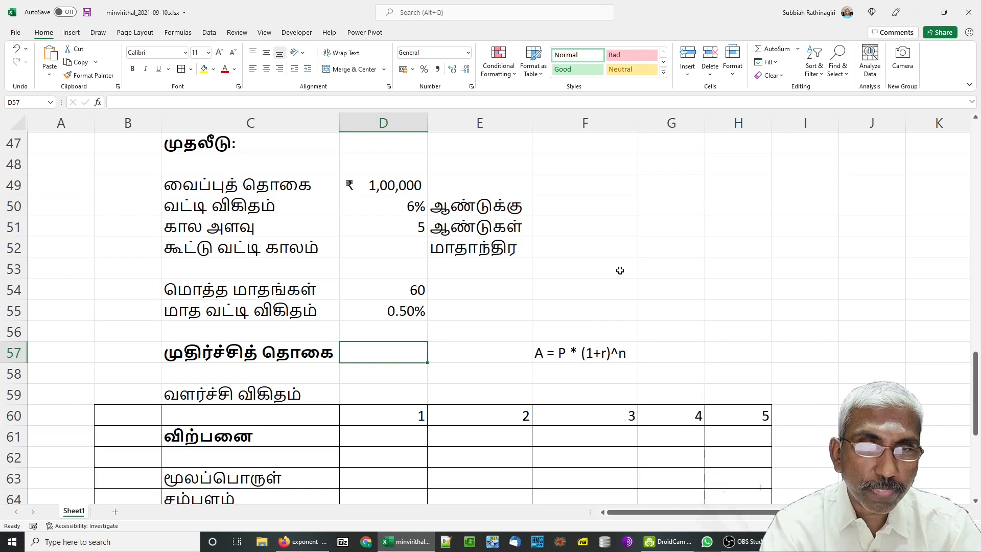
text(=)
key(Up)
key(Up)
key(Up)
key(Up)
key(Up)
key(Up)
key(Up)
key(Up)
text(*(1+)
key(Up)
key(Up)
text())
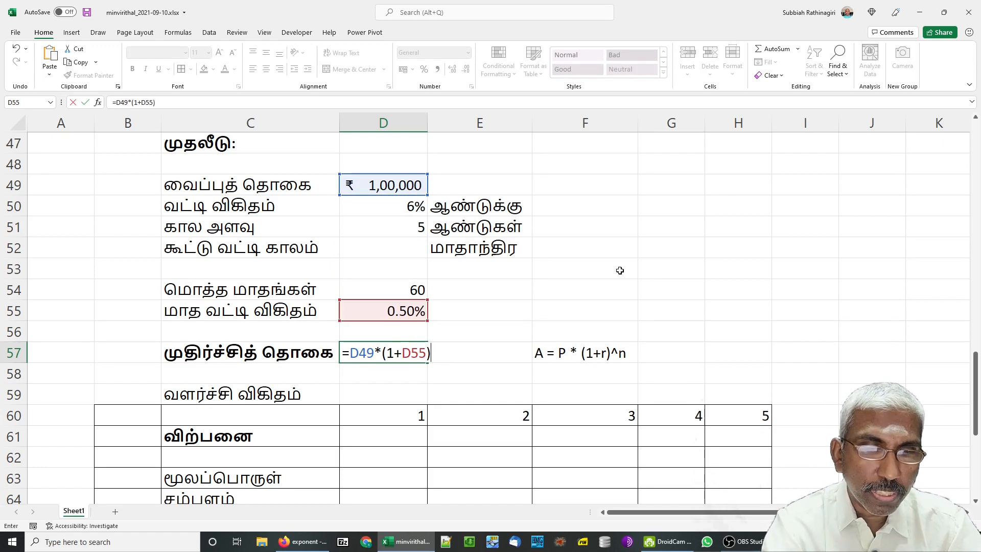
text(^)
key(Up)
key(Up)
key(Up)
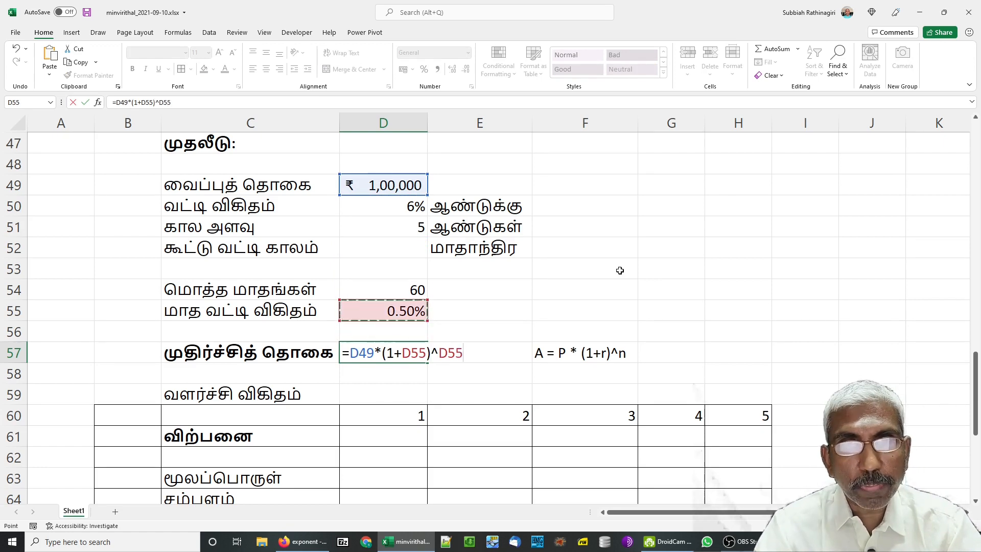
key(Return)
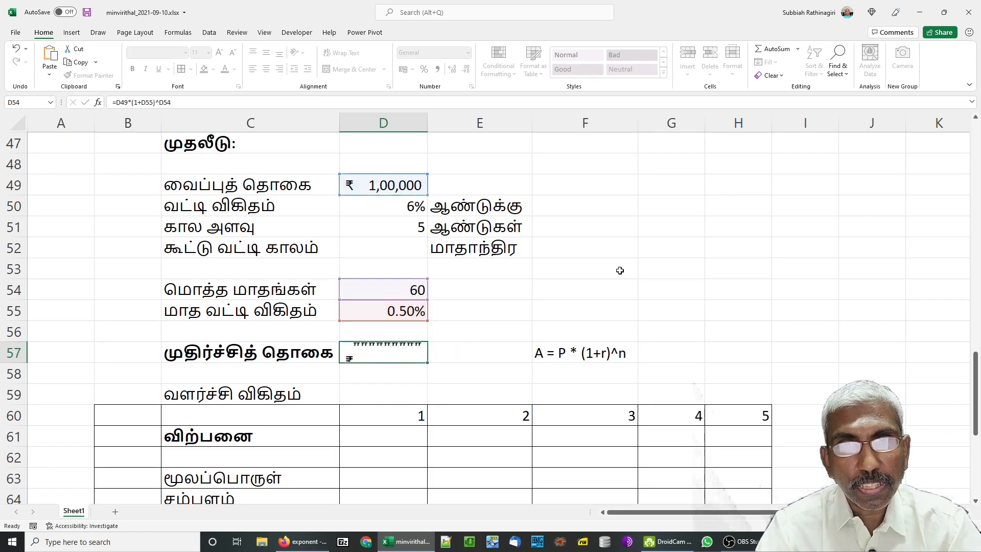
- Widen column D so the maturity amount fits, and make the amount in D57 bold
key(Up)
drag(427, 124, 452, 123)
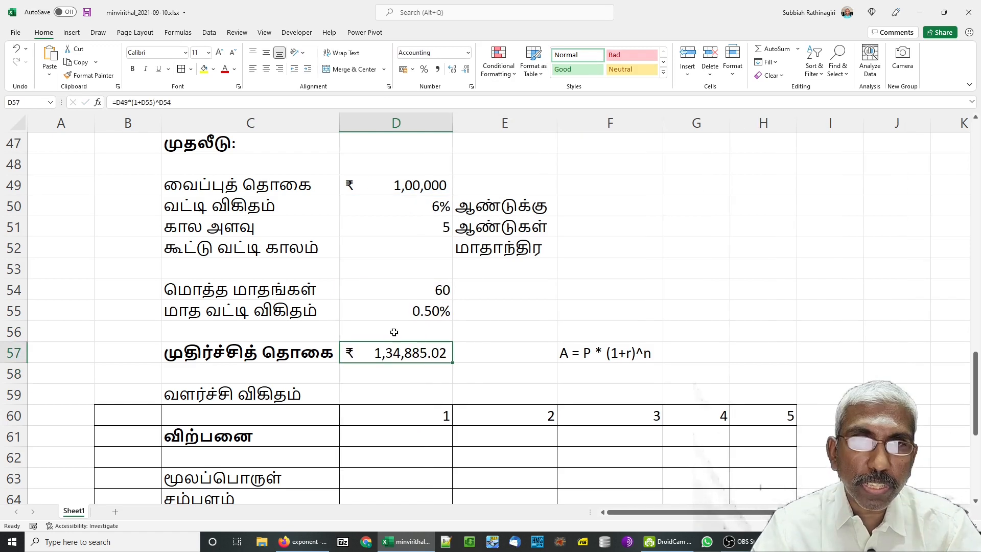
click(386, 184)
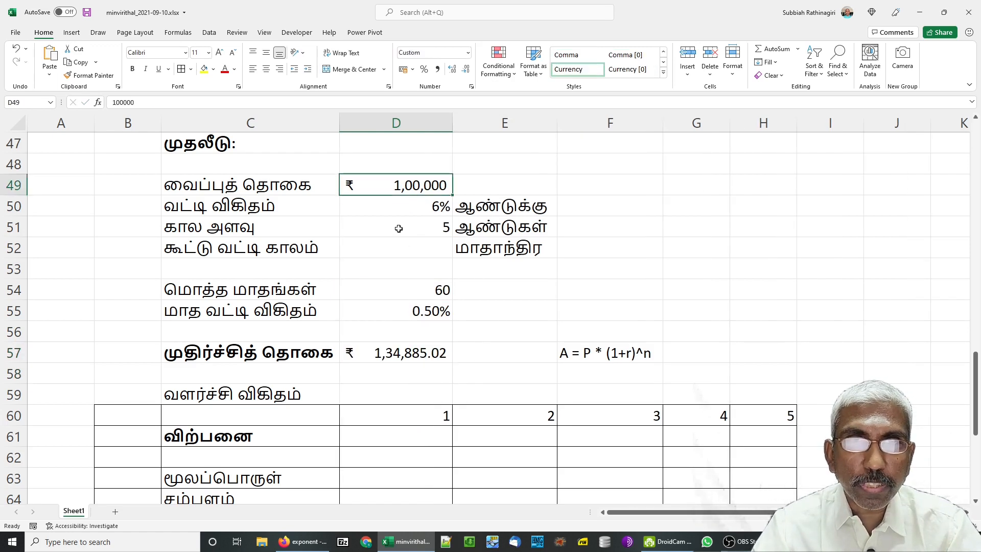
click(382, 352)
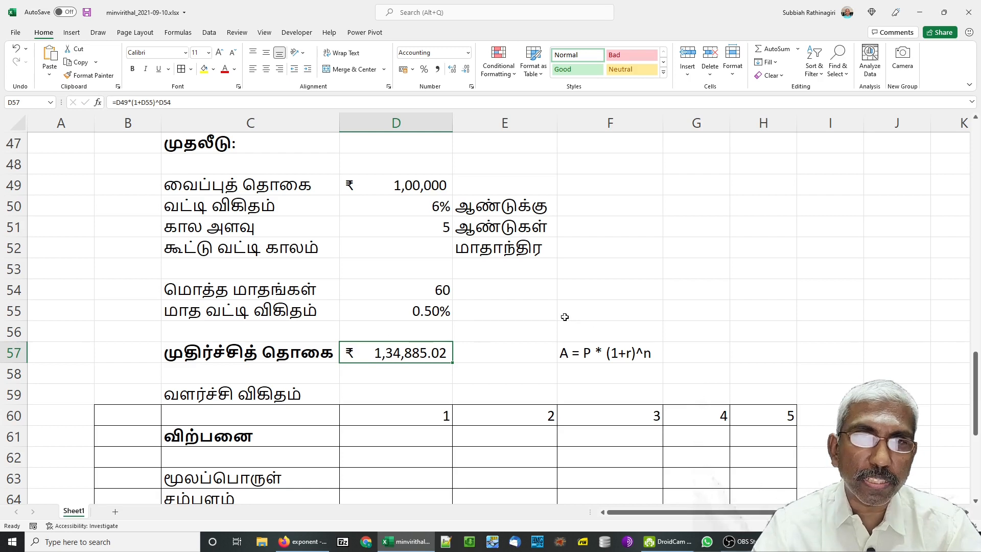
- Run Goal Seek to bring the maturity amount in D57 to 500000 by changing the deposit in D49
scroll(373, 414, up, 1)
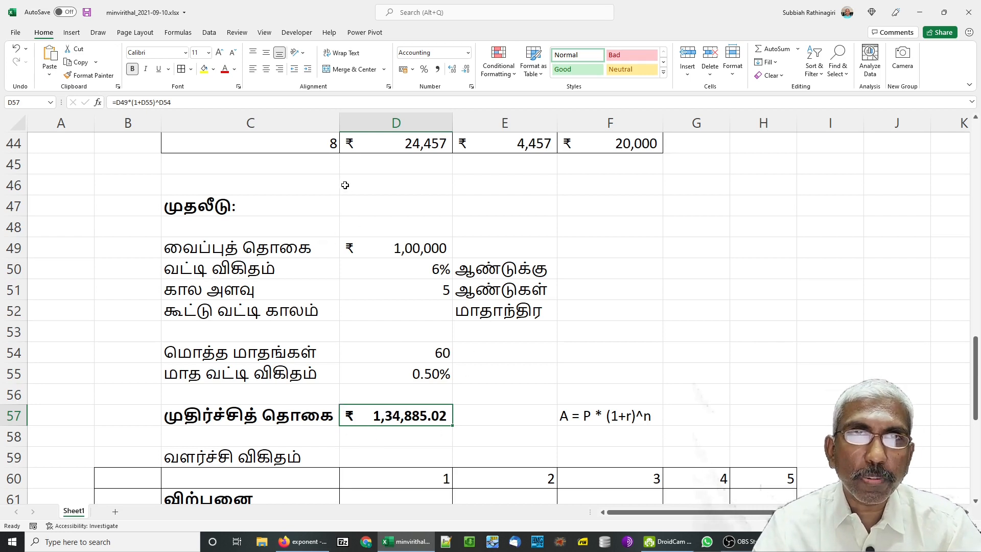
click(209, 33)
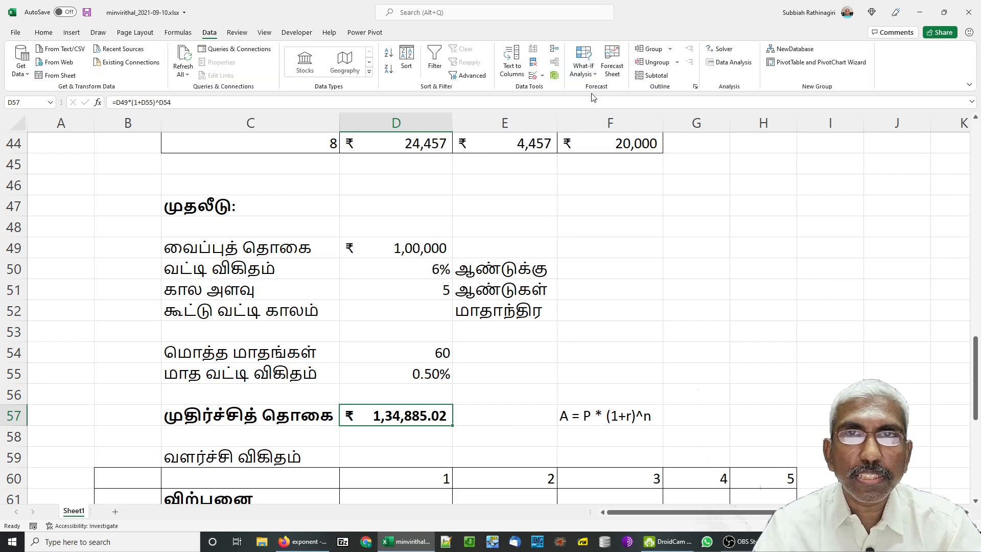
click(595, 75)
click(603, 104)
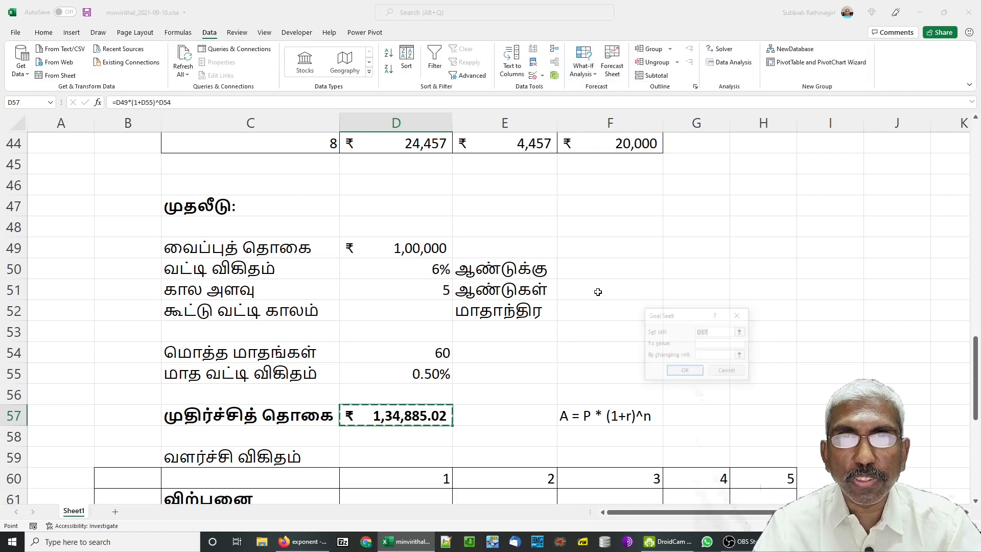
drag(681, 313, 597, 303)
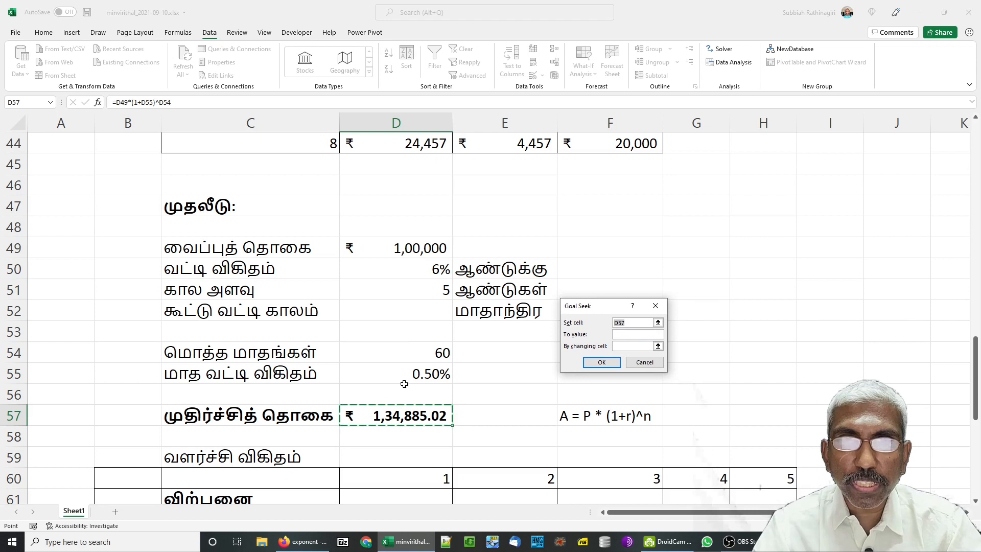
click(388, 420)
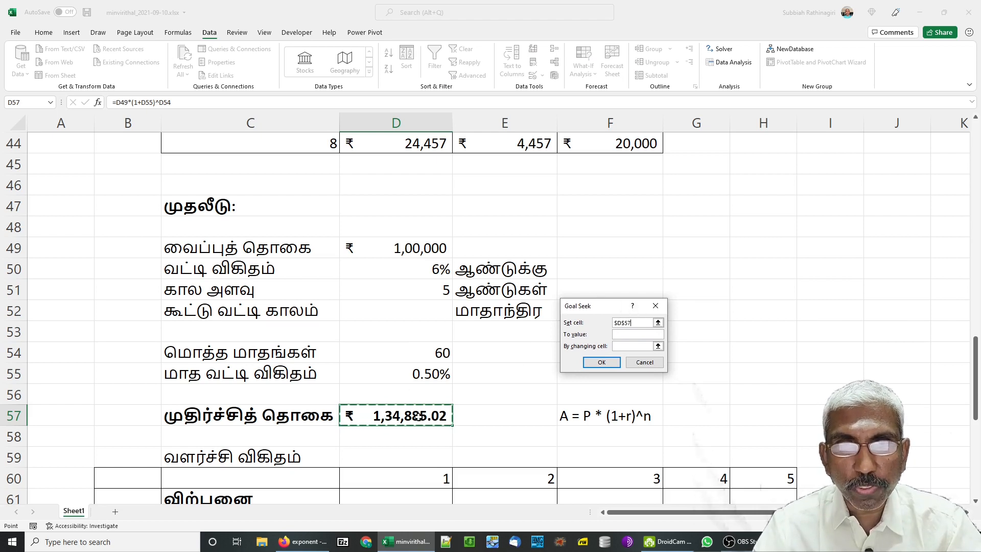
click(626, 334)
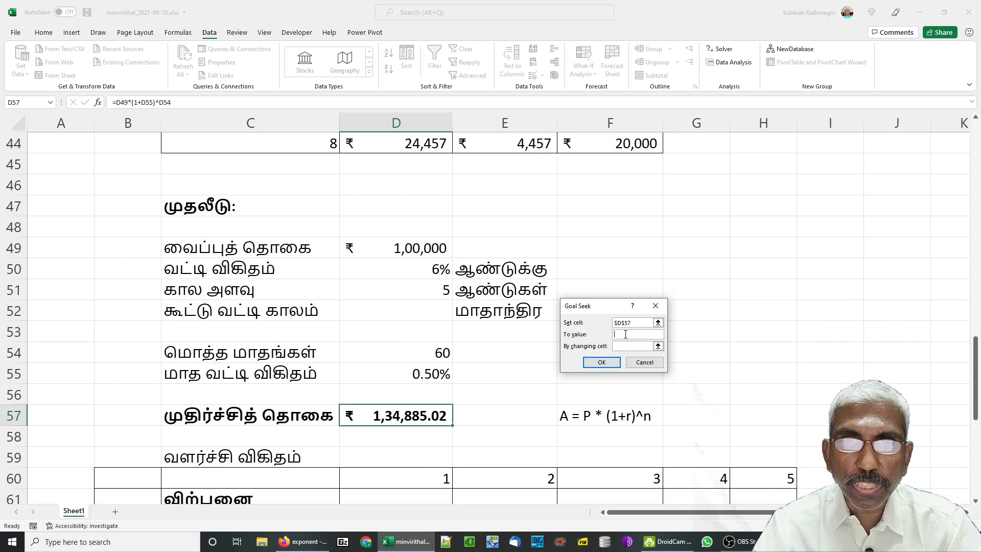
text(500000)
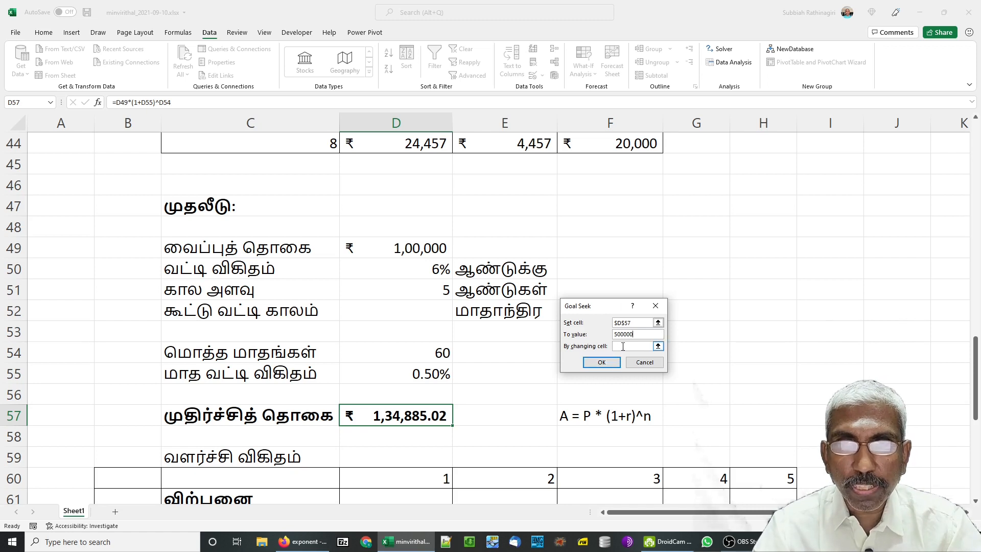
click(623, 347)
click(362, 251)
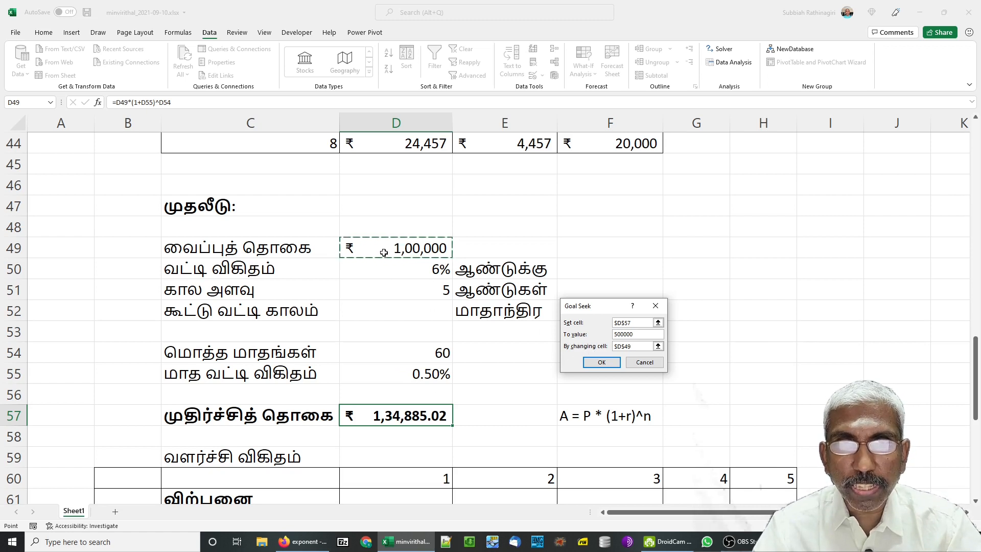
click(601, 364)
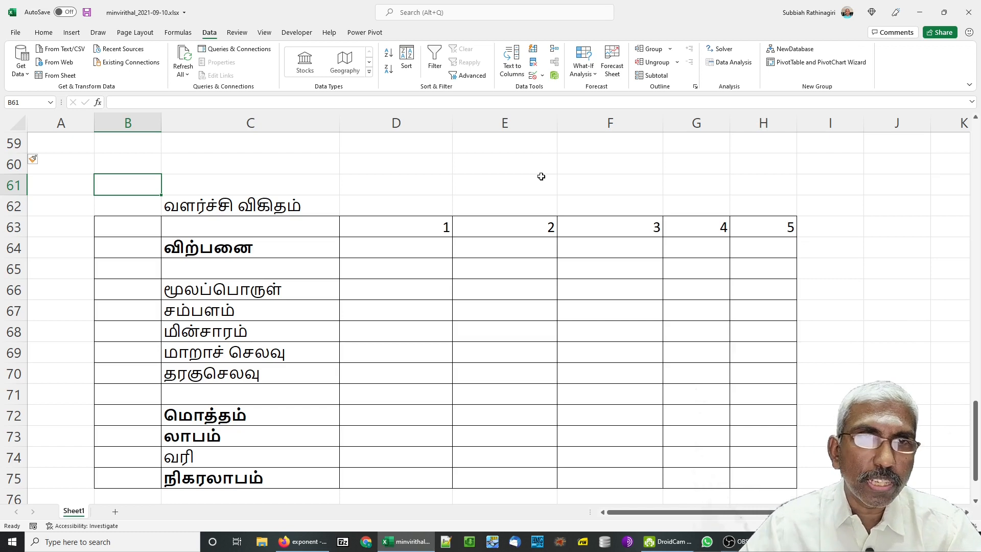
- Enter a growth rate of 5% in D62 and first-year sales of 1500 in D64
key(Down)
key(Right)
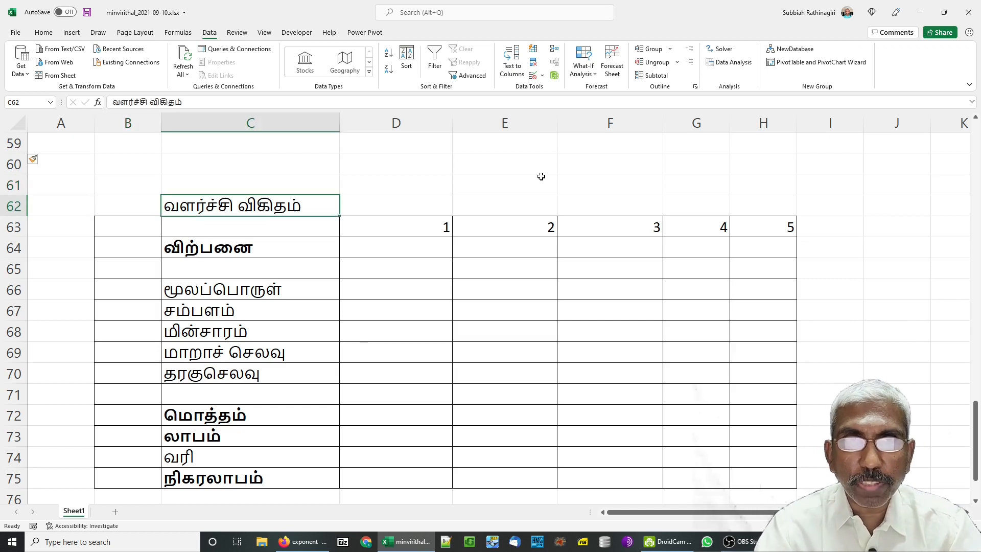
key(Right)
text(5)
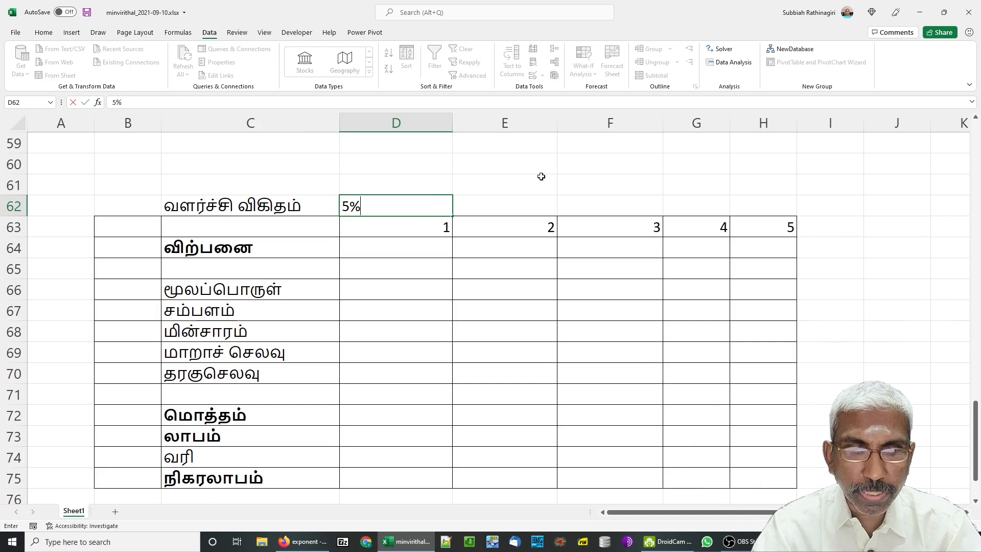
key(Return)
key(Down)
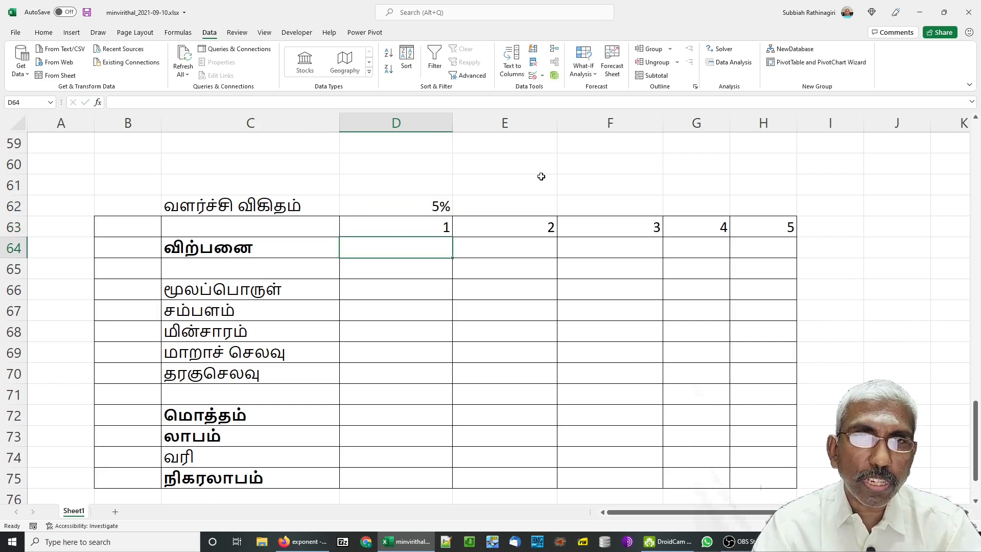
text(1500)
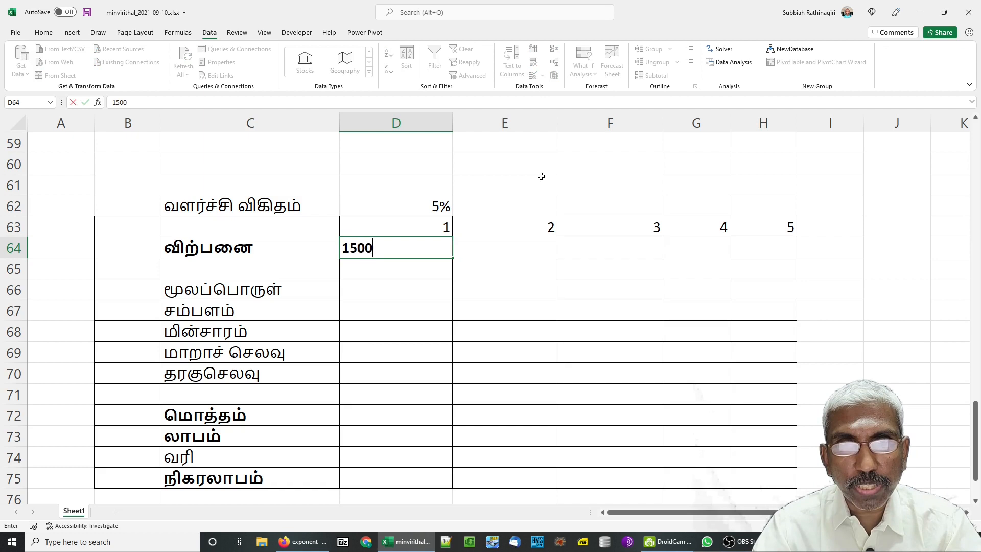
key(Return)
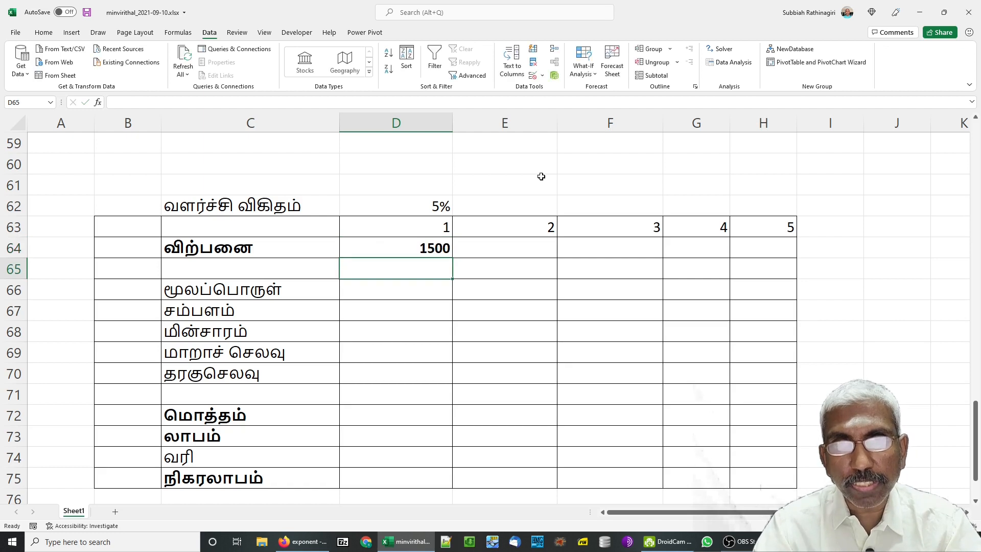
- Calculate the second-year sales in E64 with =D64*(1+$D$62), keeping the growth rate reference absolute
key(Up)
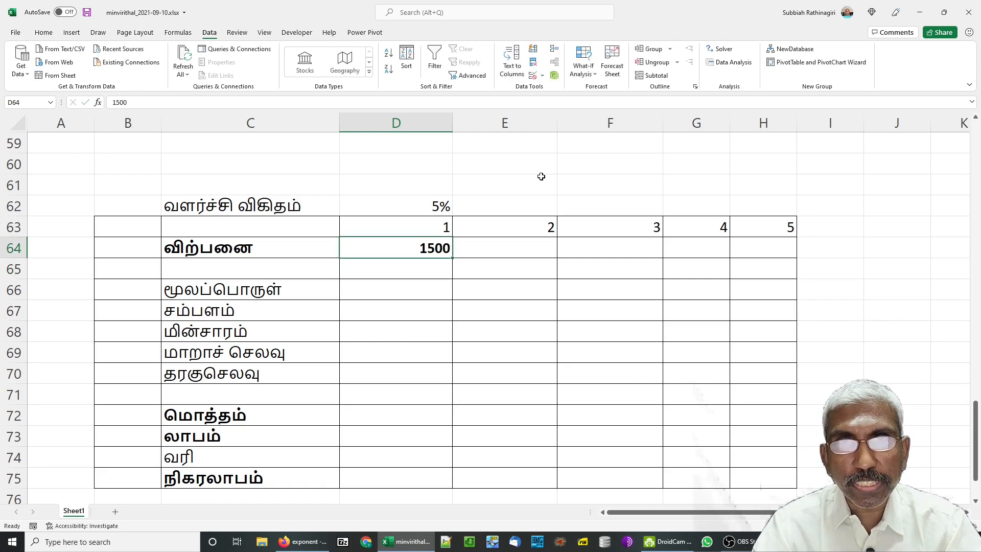
key(Right)
key(Right)
key(Right)
key(Right)
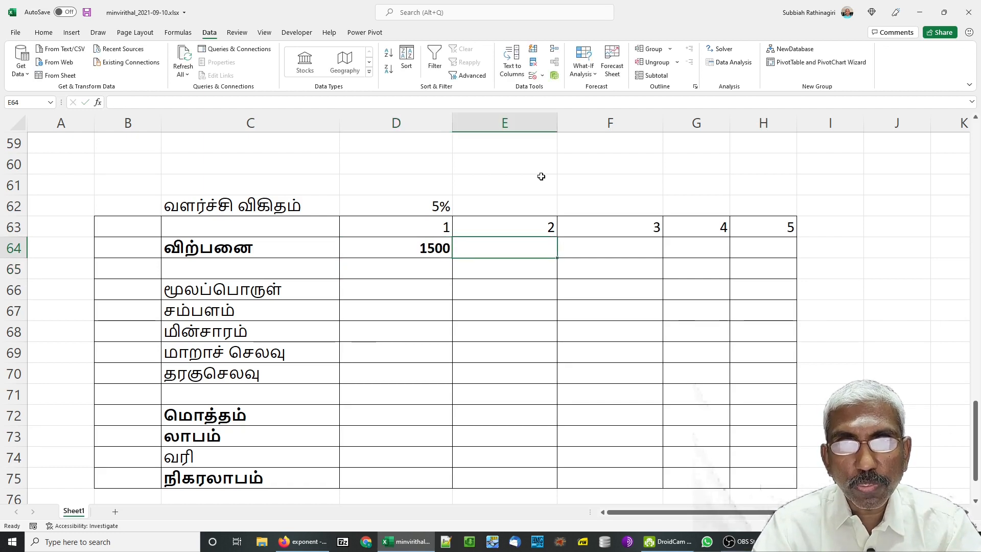
key(Left)
key(Left)
key(Left)
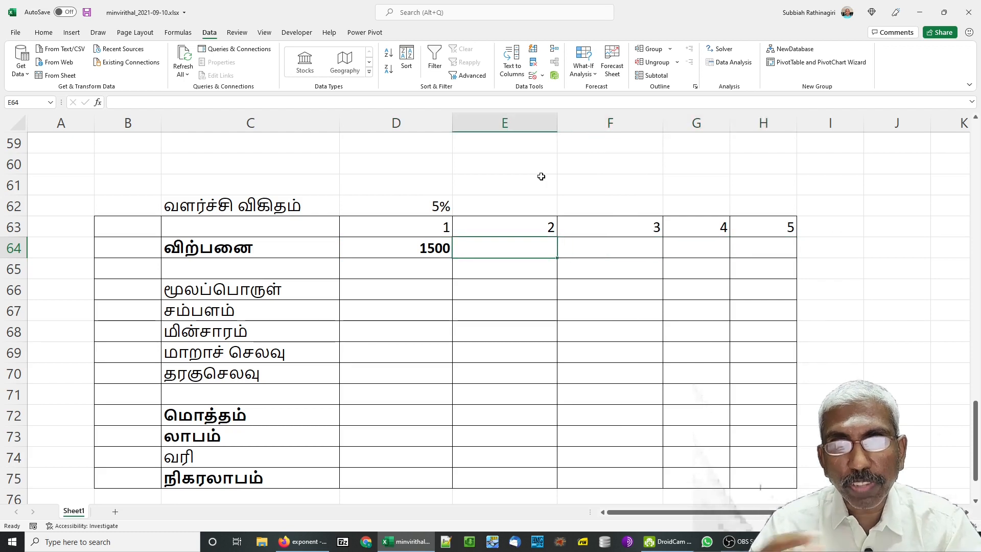
text(=)
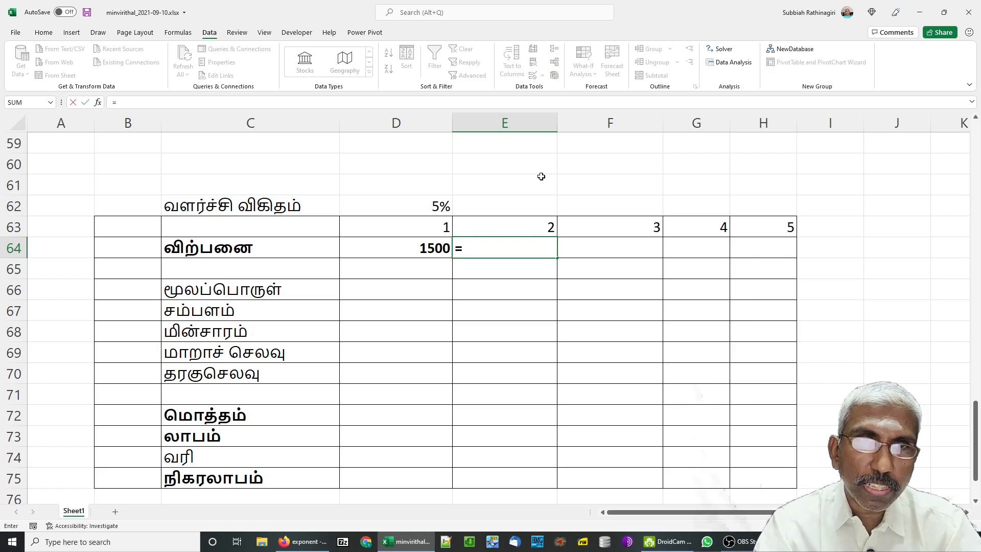
key(Left)
text(*(1+)
key(Up)
key(Up)
key(Left)
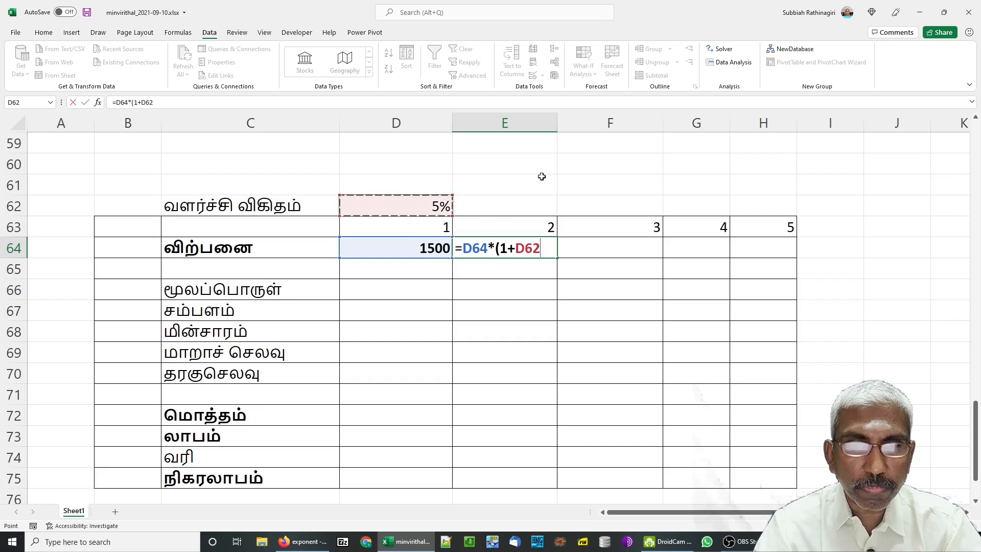
key(F4)
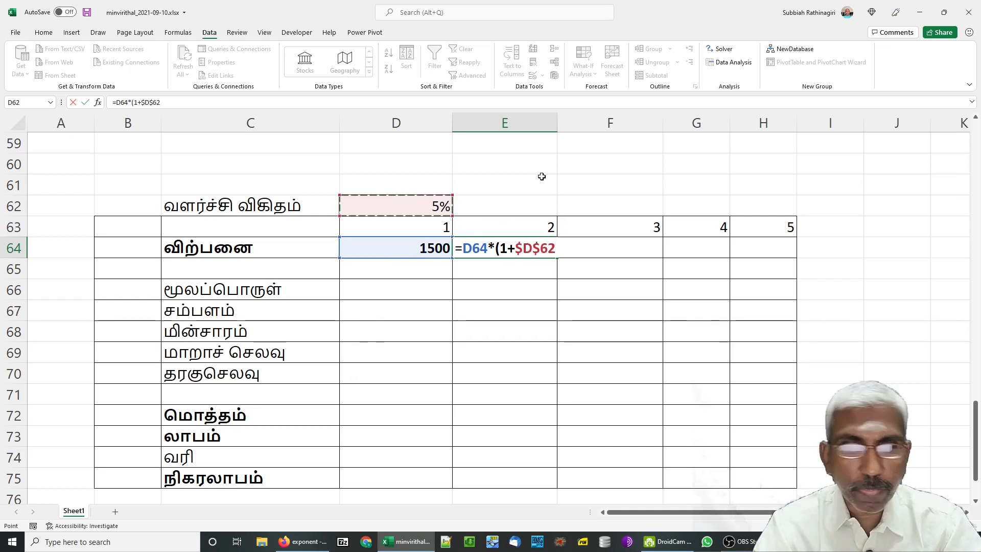
text())
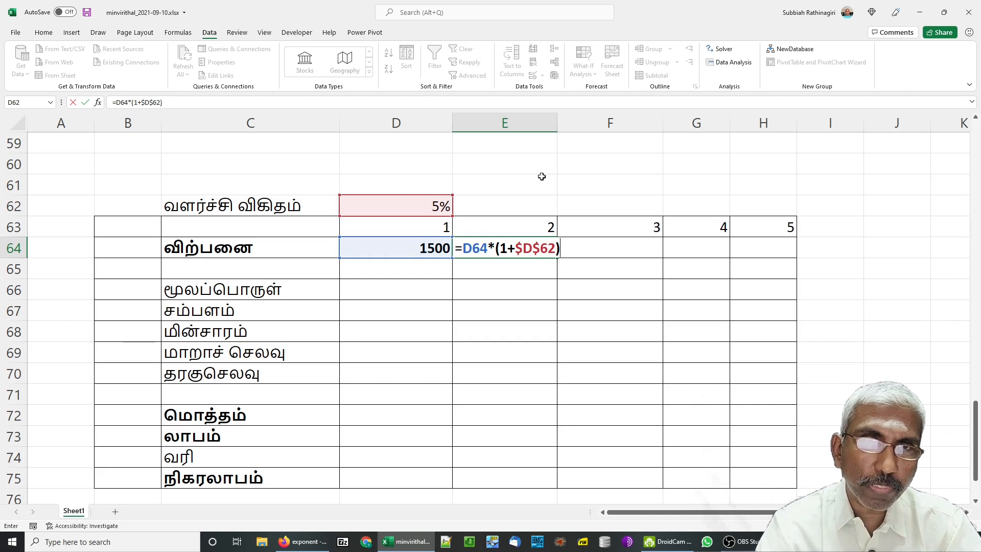
key(Return)
key(Up)
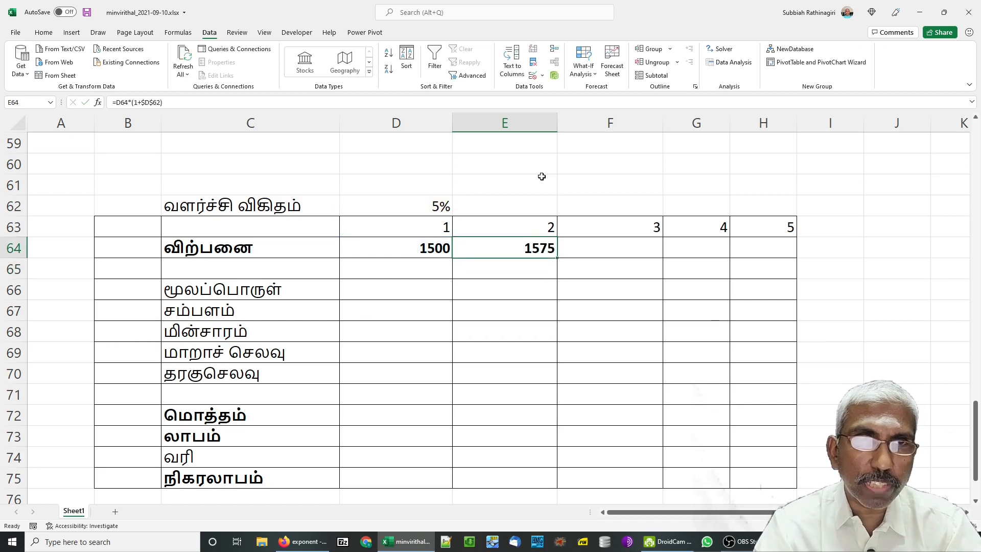
- Copy the sales growth formula from E64 to years 3 to 5 in F64:H64
key(ctrl+c)
key(Right)
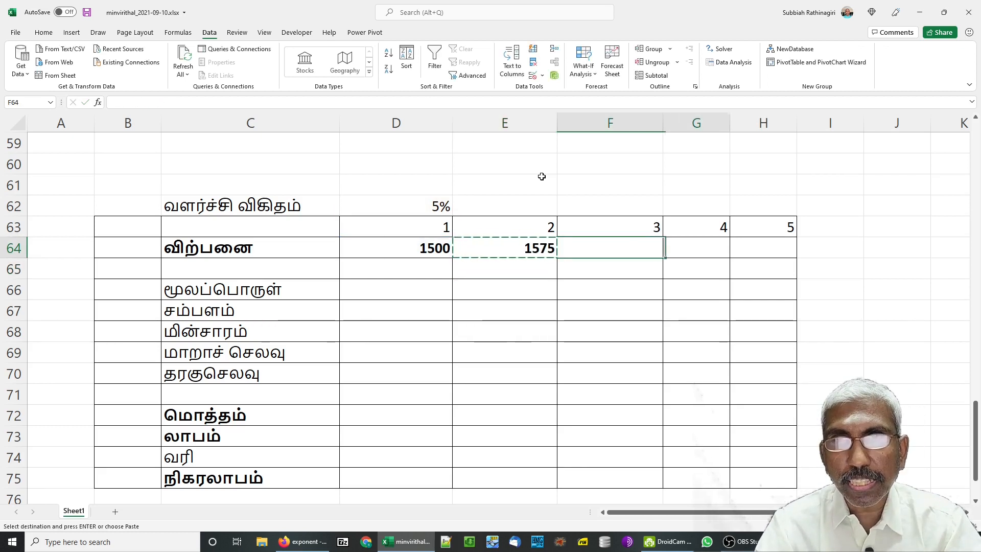
key(shift+Right)
key(shift+Right)
key(ctrl+v)
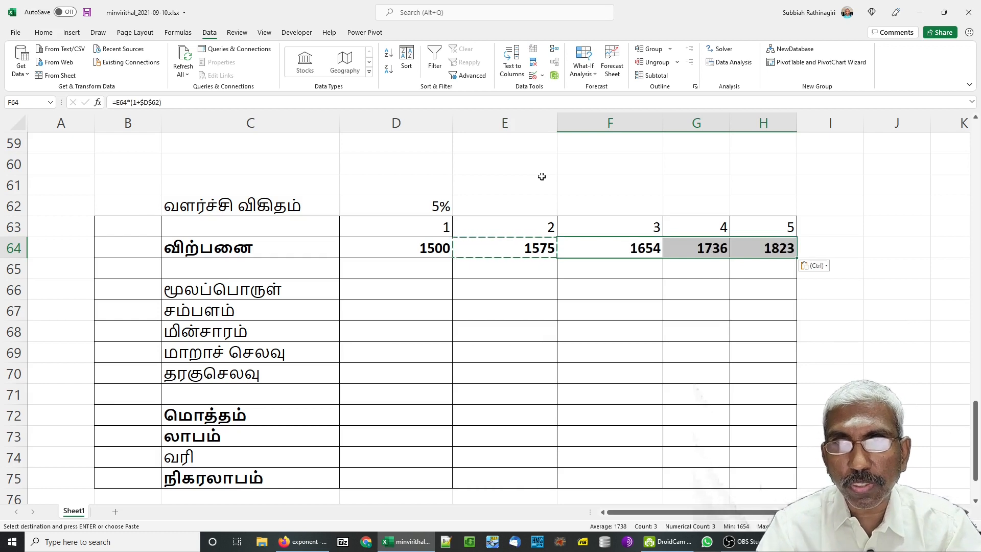
key(Escape)
key(Left)
key(Right)
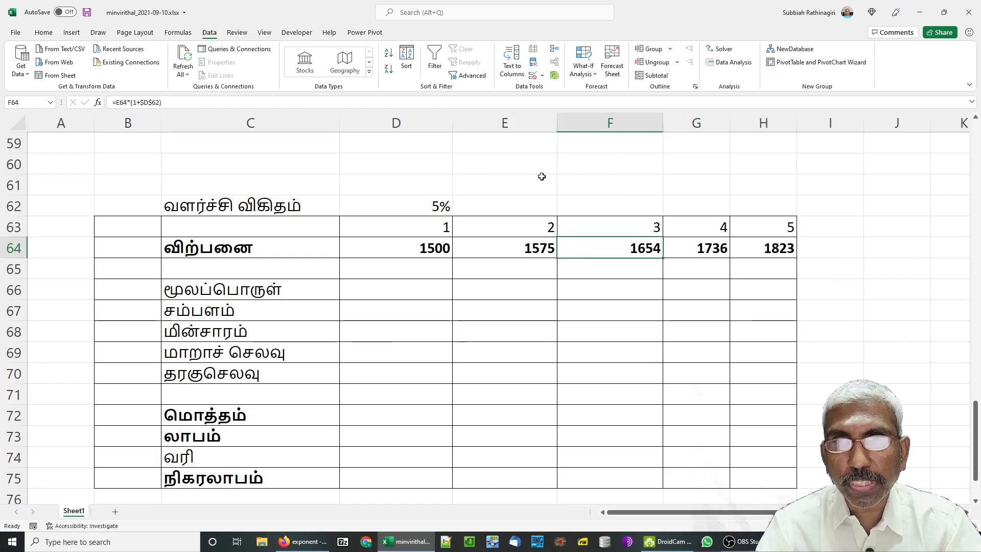
key(Right)
key(Right)
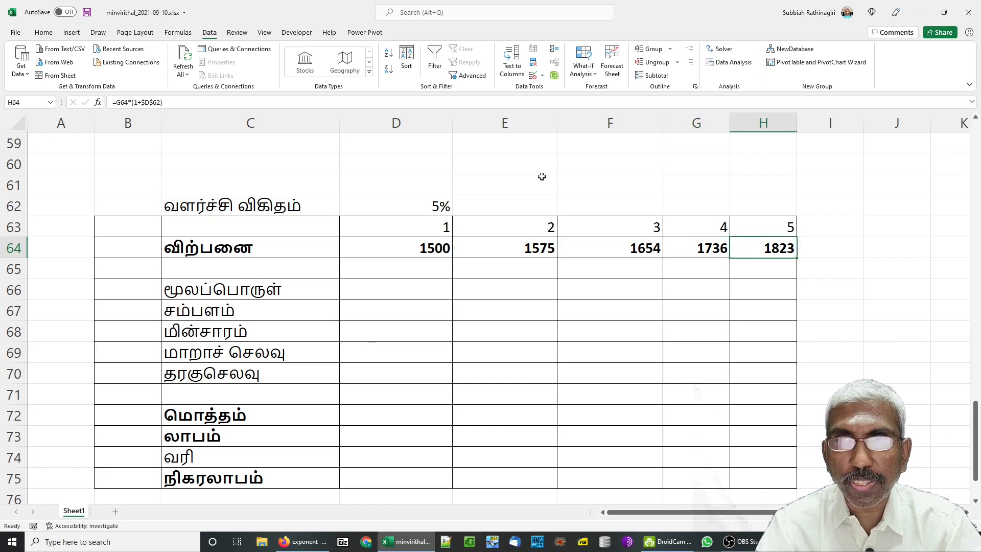
- Enter the cost percentages beside their labels: 60% for raw materials in B66, 10% for salaries in B67 and 8% for electricity in B68
key(Left)
key(Left)
key(Left)
key(Left)
key(Left)
key(Left)
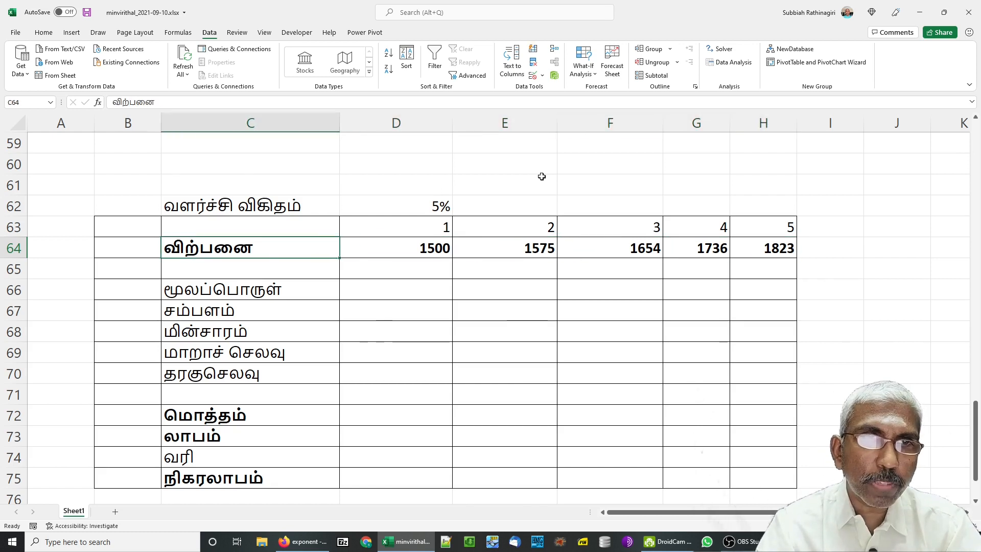
key(Down)
key(Down)
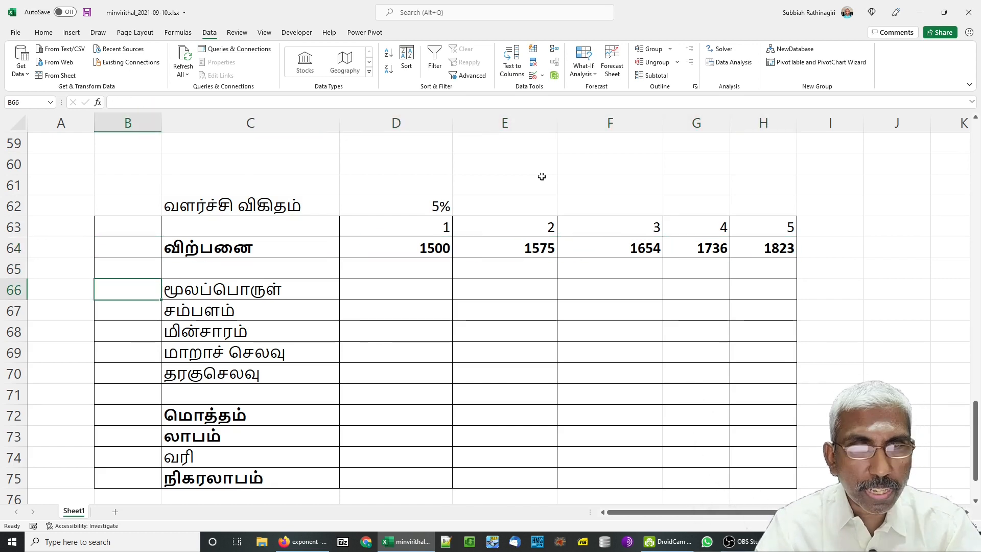
text(60%)
key(Return)
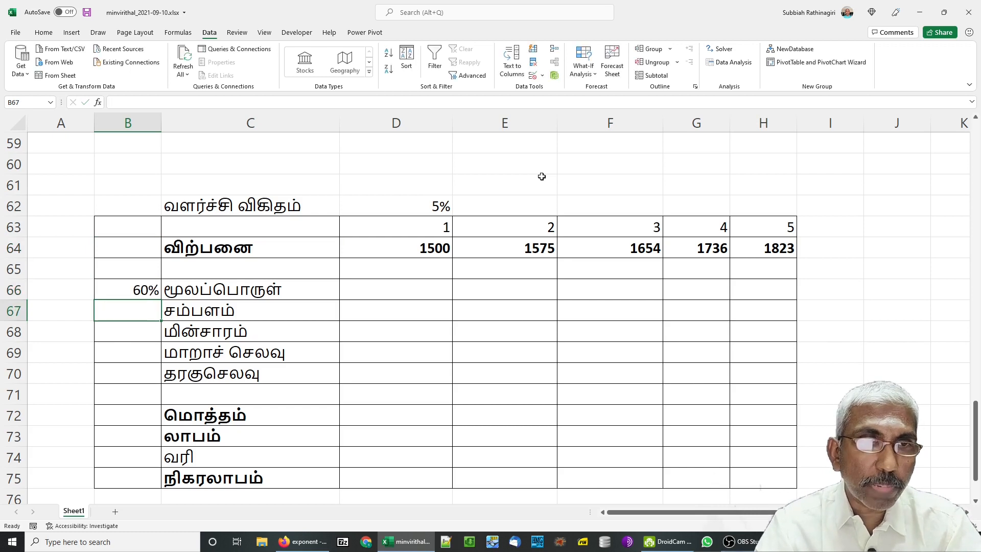
text(10)
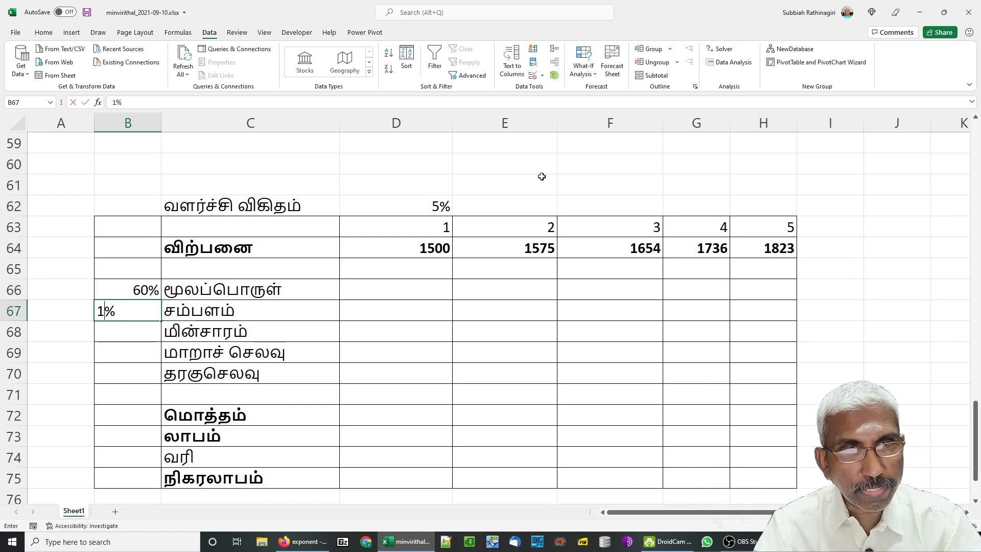
key(Return)
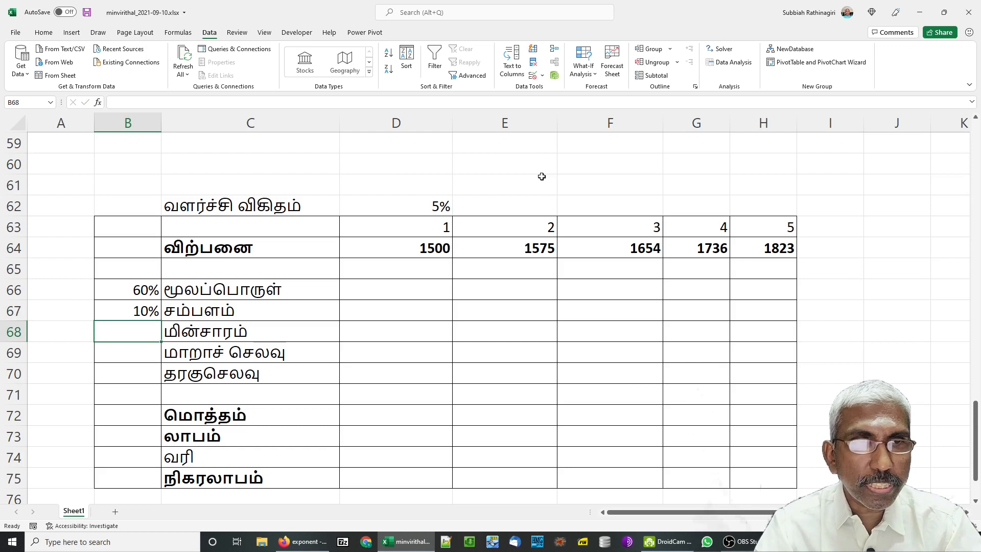
text(8)
key(Return)
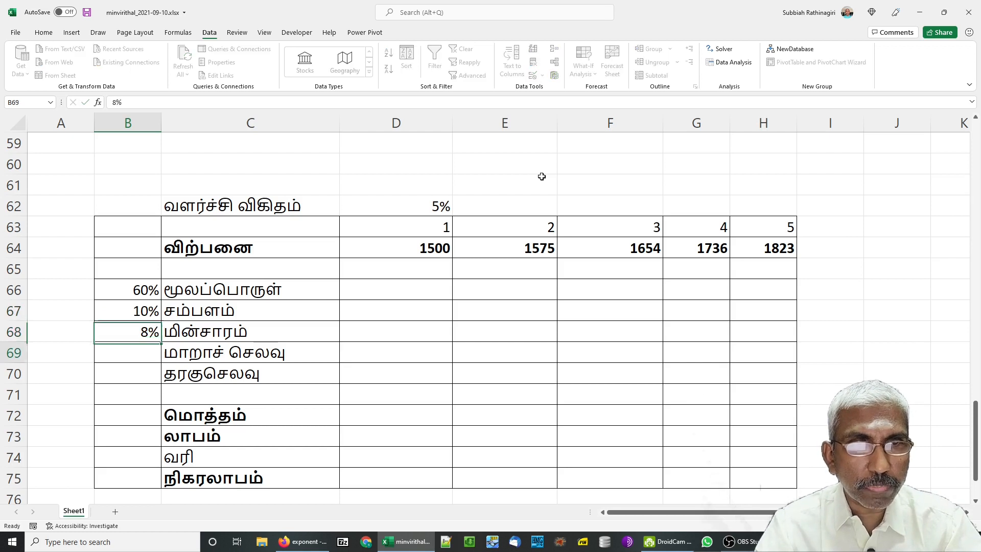
- Enter a fixed expense of 100 for the first year in D69
key(Right)
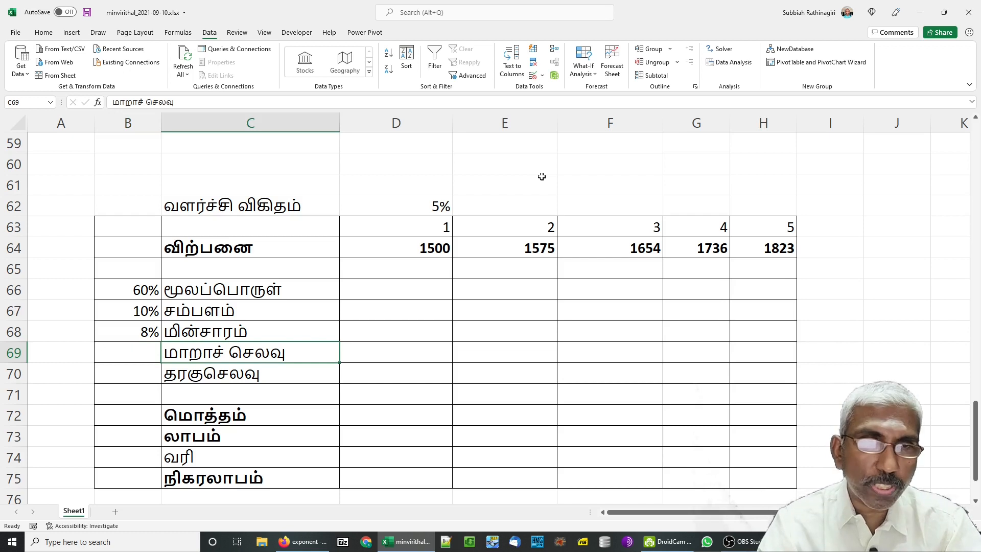
key(Right)
text(100)
key(Return)
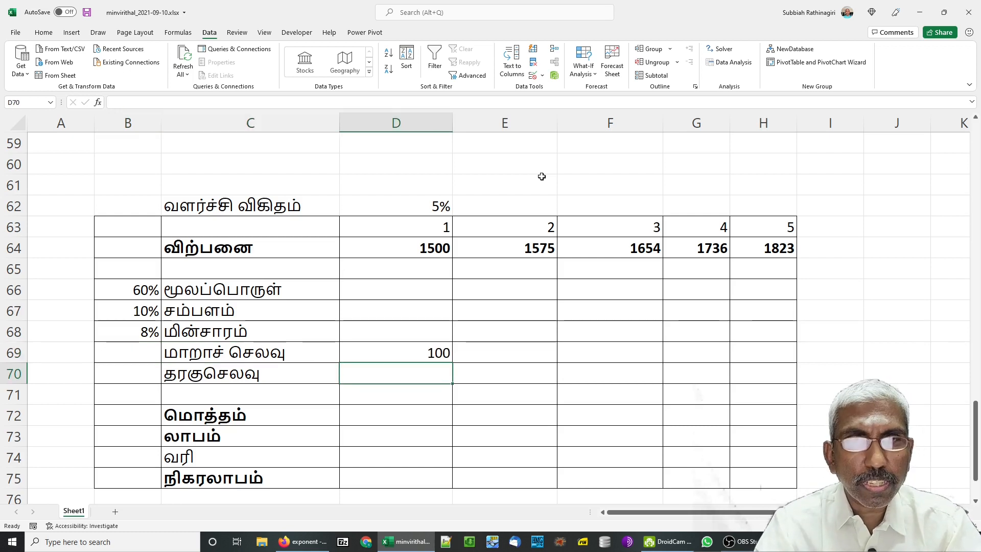
- Enter a commission rate of 3% in B70
key(Up)
key(Down)
key(Left)
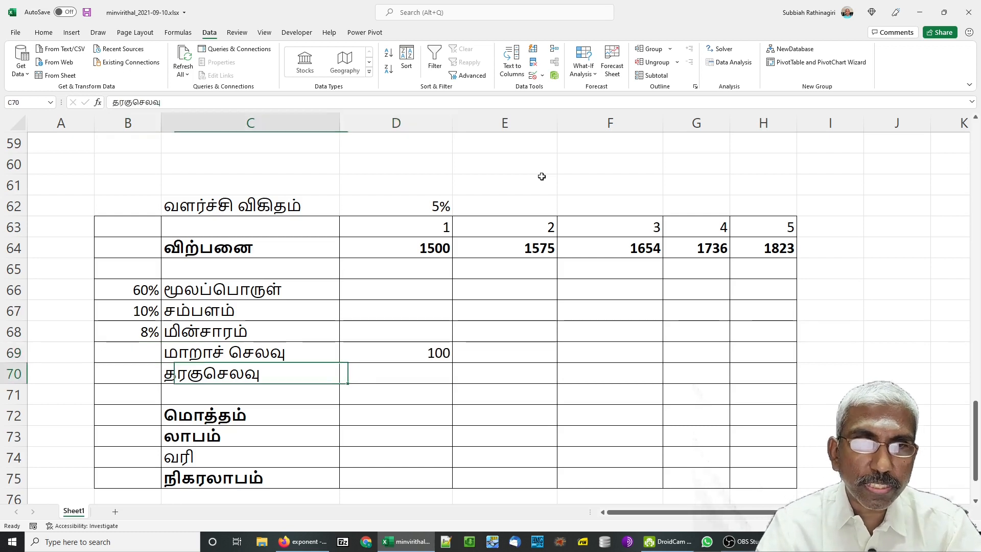
key(Left)
text(3)
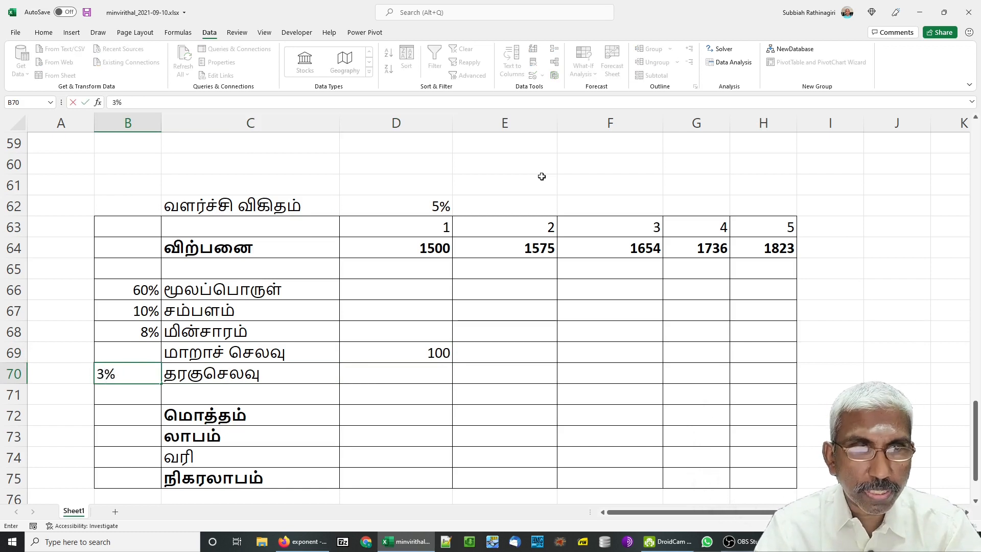
key(Return)
- Enter a tax rate of 25% in B74 beside the tax label
key(Down)
key(Down)
key(Down)
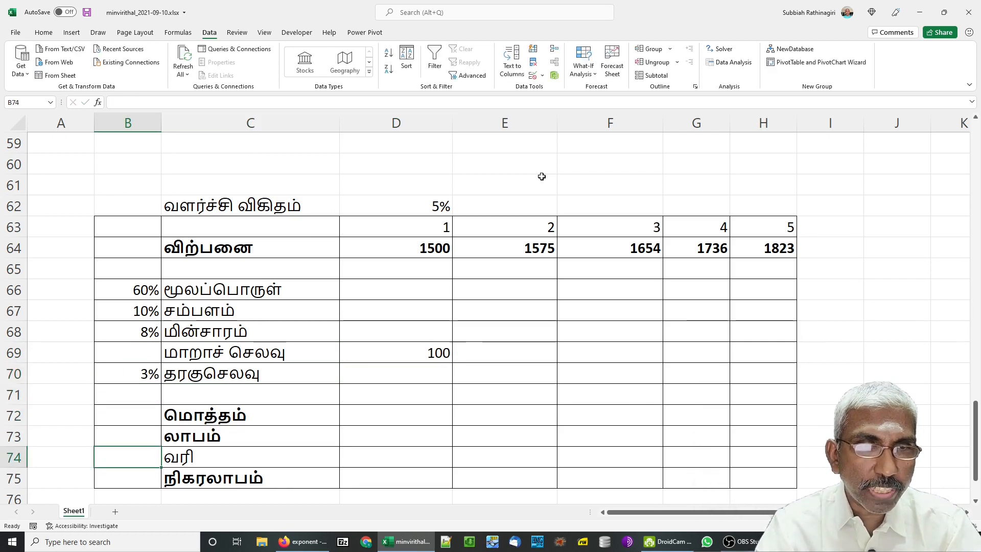
text(25)
key(Return)
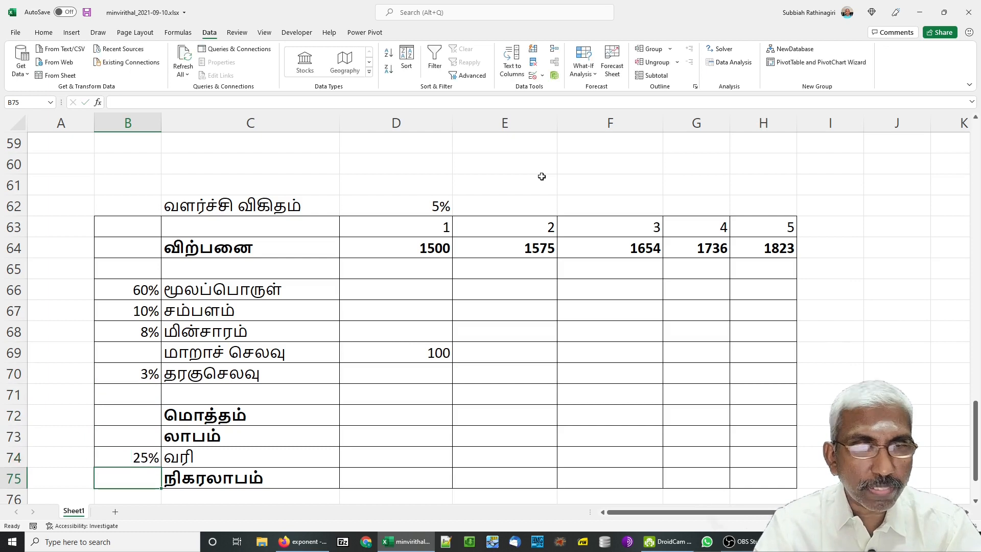
- Calculate the first-year raw material cost in D66 with =D$64*$B66, fixing the sales row and the percentage column
key(Up)
key(Up)
key(Up)
key(Up)
key(Up)
key(Up)
key(Up)
key(Up)
key(Up)
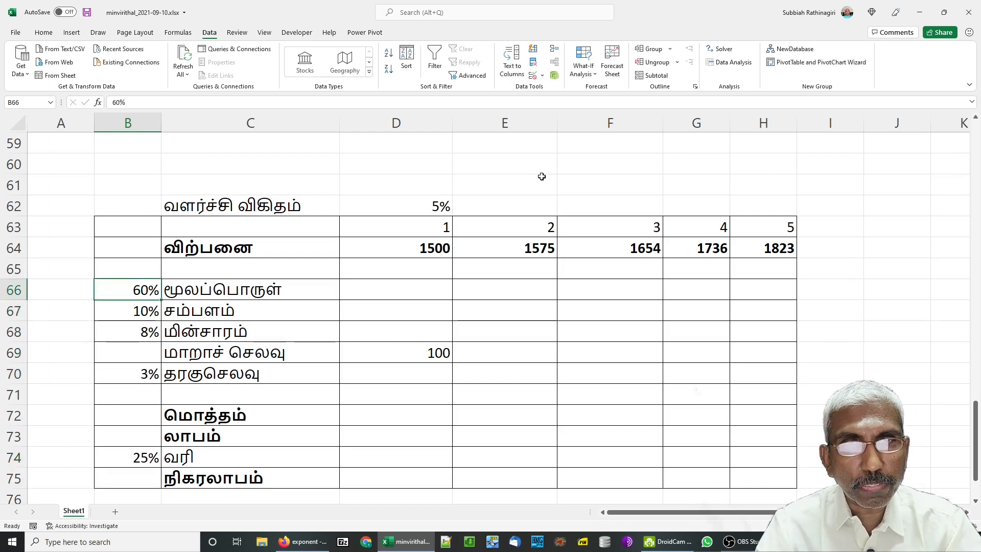
key(Right)
key(Right)
text(=)
key(Up)
key(Up)
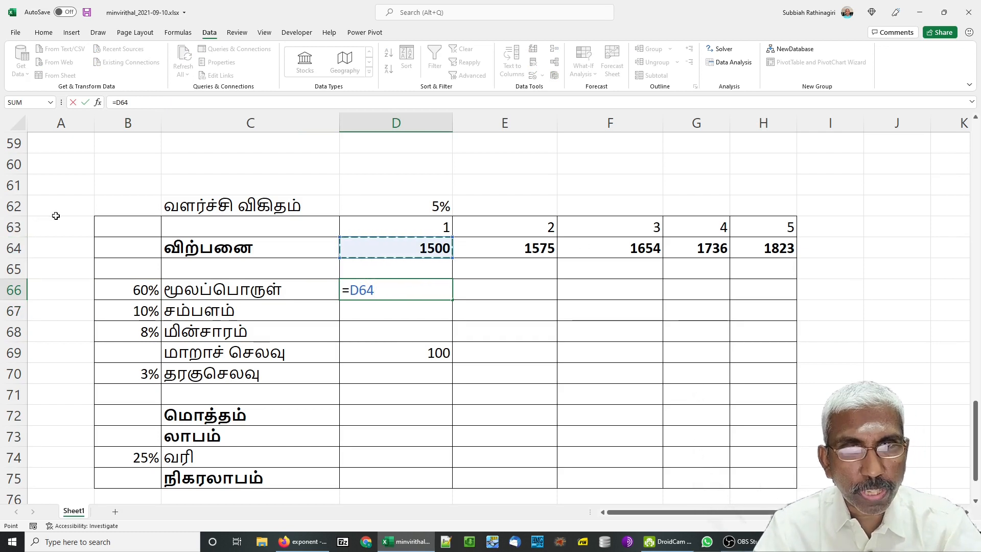
key(F4)
key(F4)
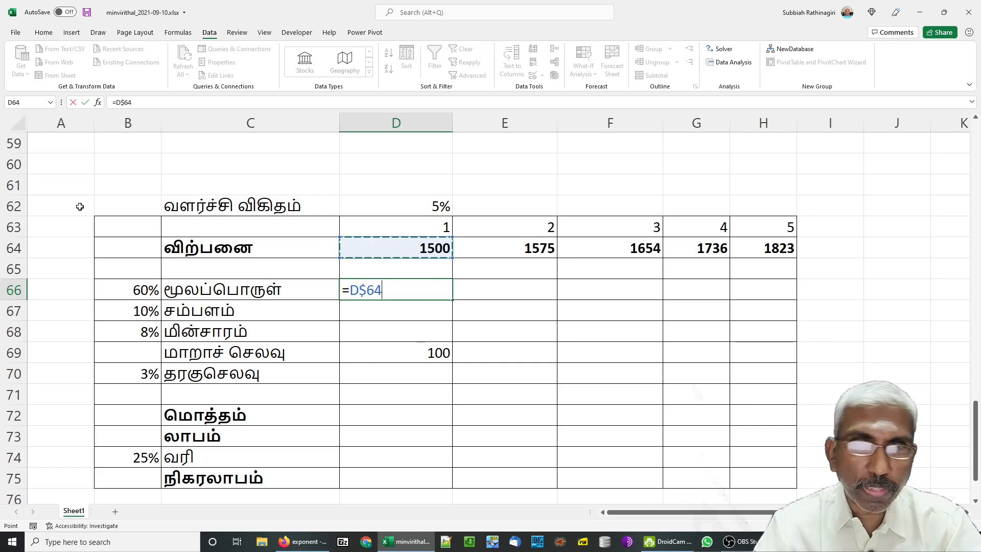
text(*)
key(Left)
key(Left)
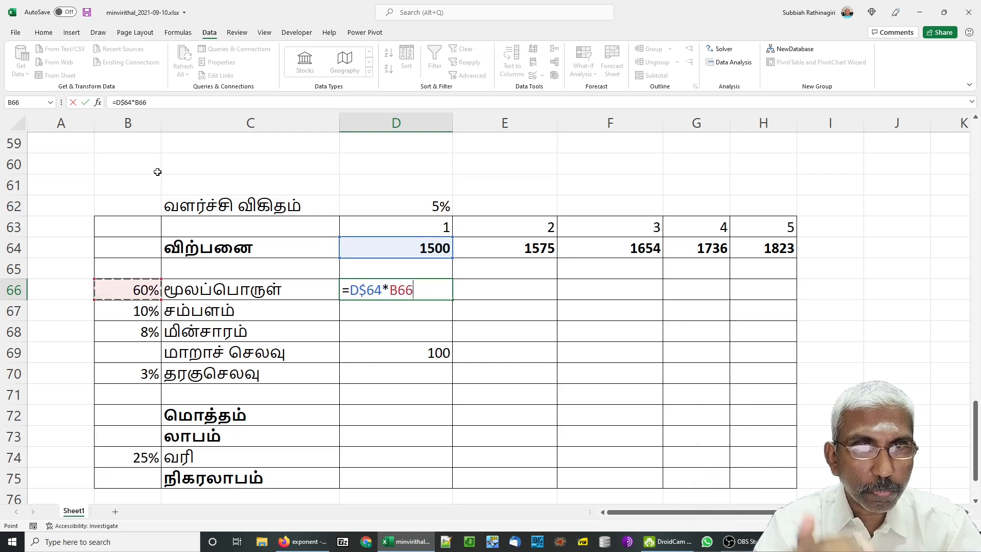
key(F4)
key(F4)
key(F4)
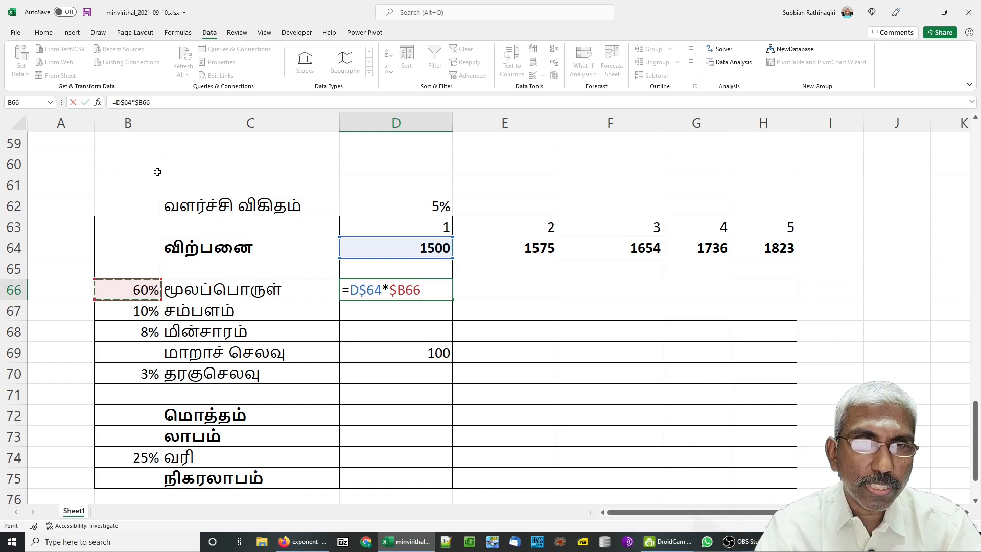
key(ctrl+Return)
- Copy the raw material formula from D66 to the salary and electricity rows in D67:D68
key(ctrl+c)
key(Down)
key(shift+Down)
key(ctrl+v)
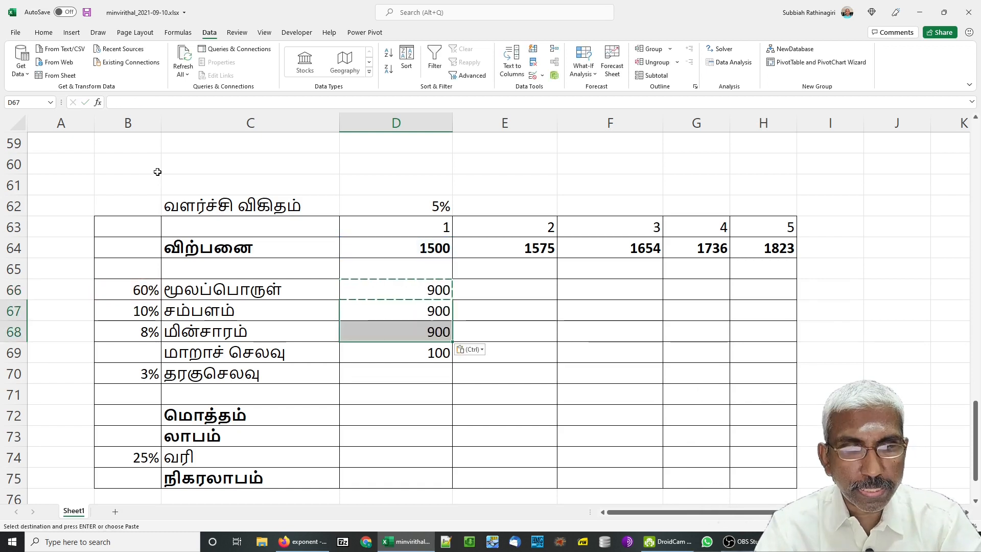
key(Escape)
- Copy the electricity cost formula from D68 to the commission row in D70
key(Down)
key(ctrl+c)
key(Down)
key(Down)
key(ctrl+v)
key(Escape)
- Total the first-year costs in D72 with a SUM of D66:D70
key(Down)
key(Down)
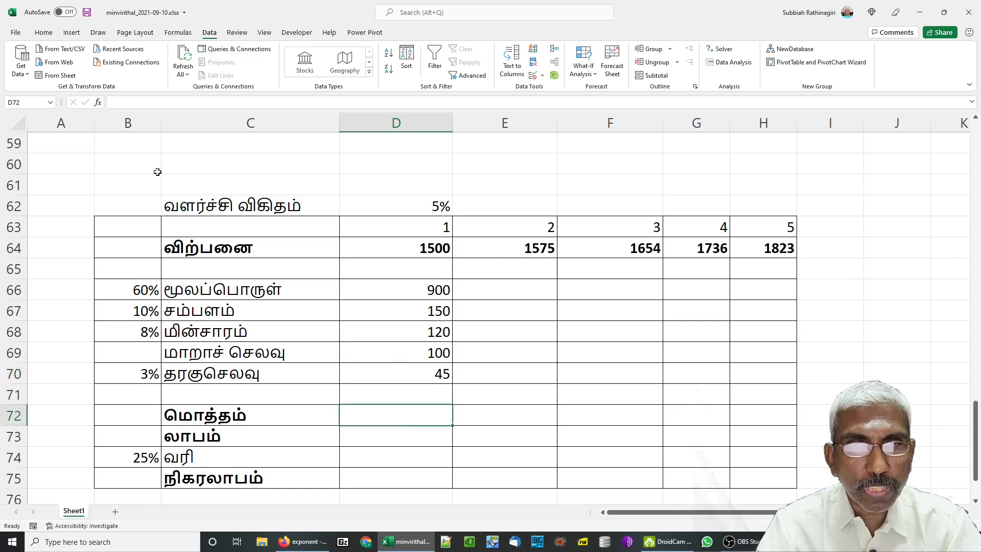
text(=sum()
key(Up)
key(Up)
key(shift+Up)
key(shift+Up)
key(shift+Up)
key(shift+Up)
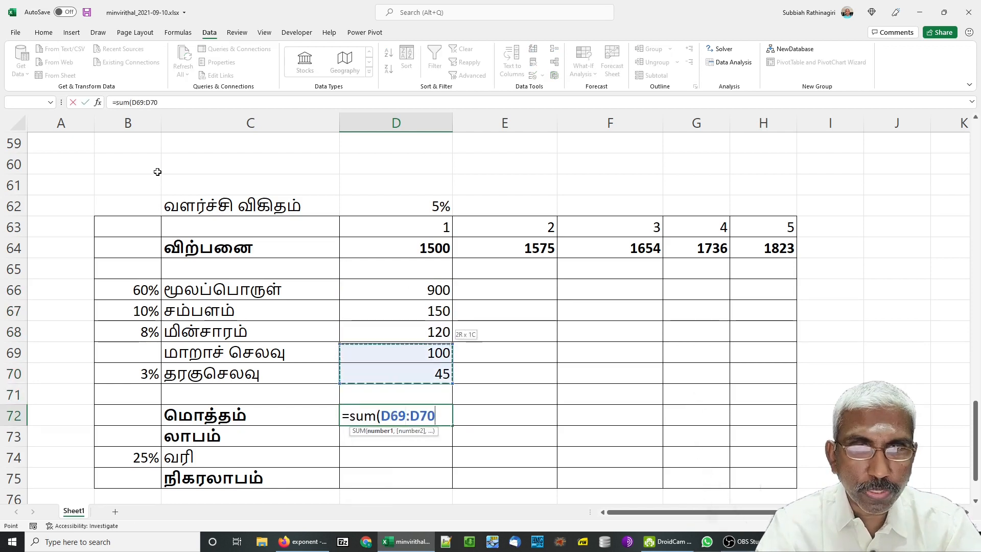
key(Return)
- Calculate the first-year profit in D73 as sales minus total costs with =D64-D72
text(=)
key(Up)
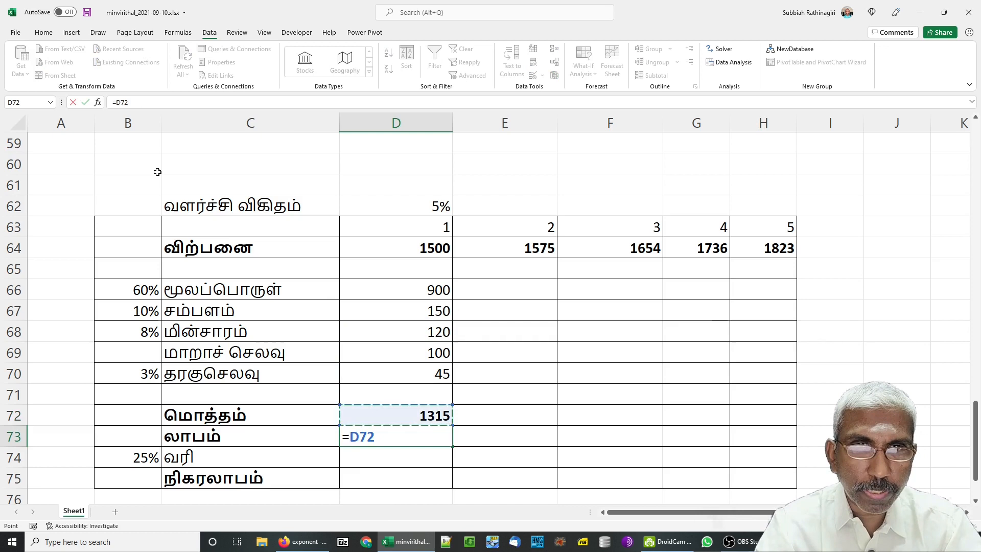
key(BackSpace)
key(BackSpace)
key(BackSpace)
key(BackSpace)
text(=)
key(Up)
key(Up)
key(Up)
key(Up)
key(Up)
key(Up)
key(Up)
key(Up)
key(Up)
text(-)
key(Up)
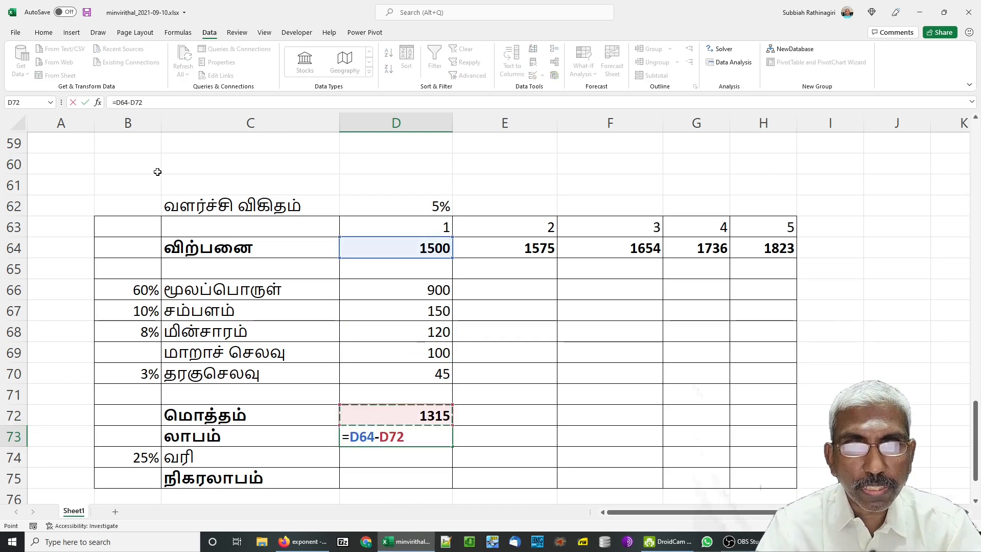
key(Return)
key(Up)
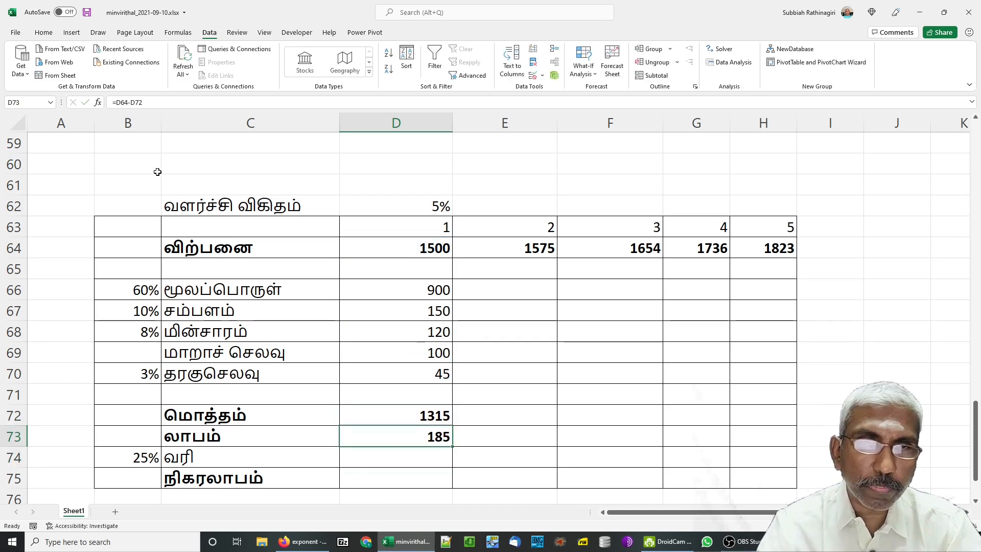
- Calculate the first-year tax in D74 with =IF(D73>0,D73*$B$74,0), keeping the tax rate reference absolute
key(Down)
key(Left)
key(Left)
key(Right)
text(=if(D73>0,)
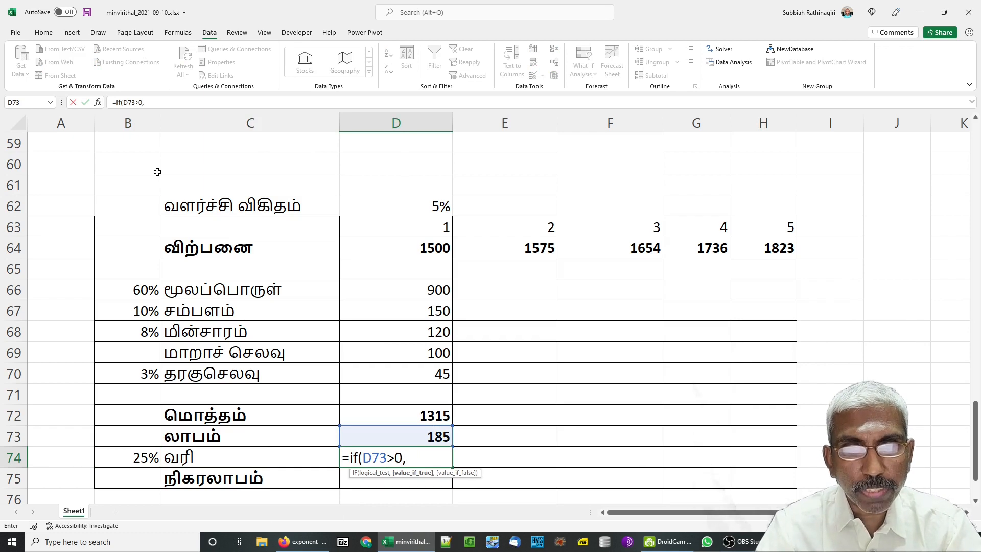
text(D73*)
key(Left)
key(Left)
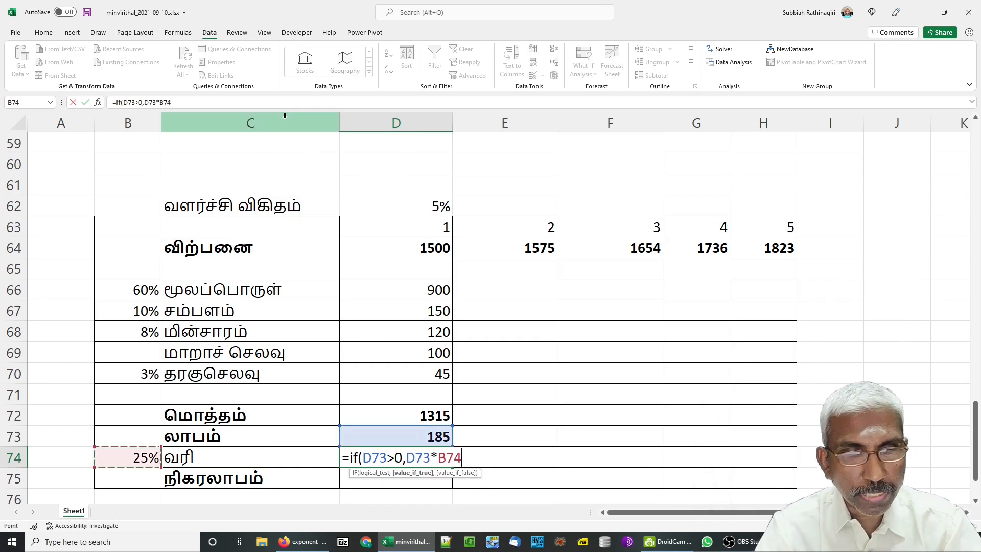
key(F4)
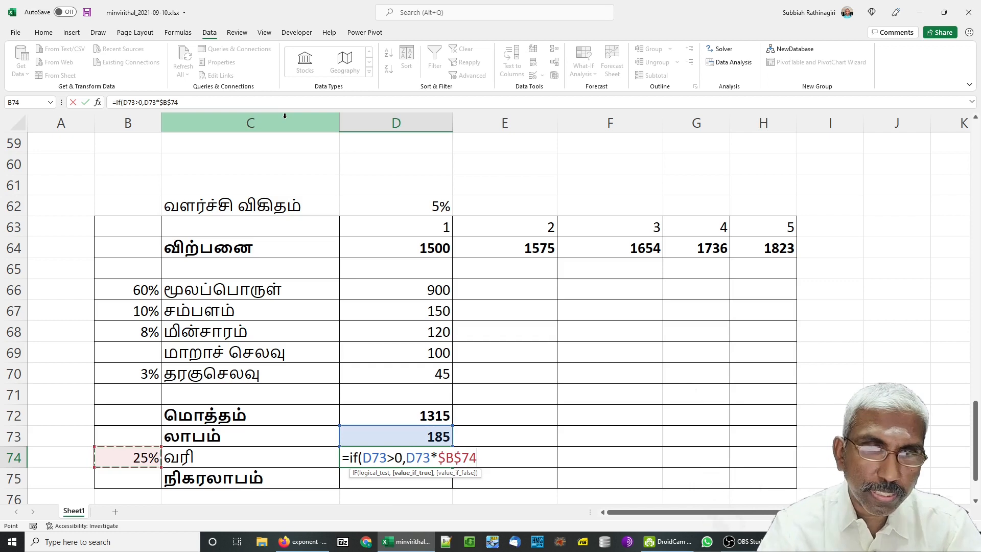
text(,0)
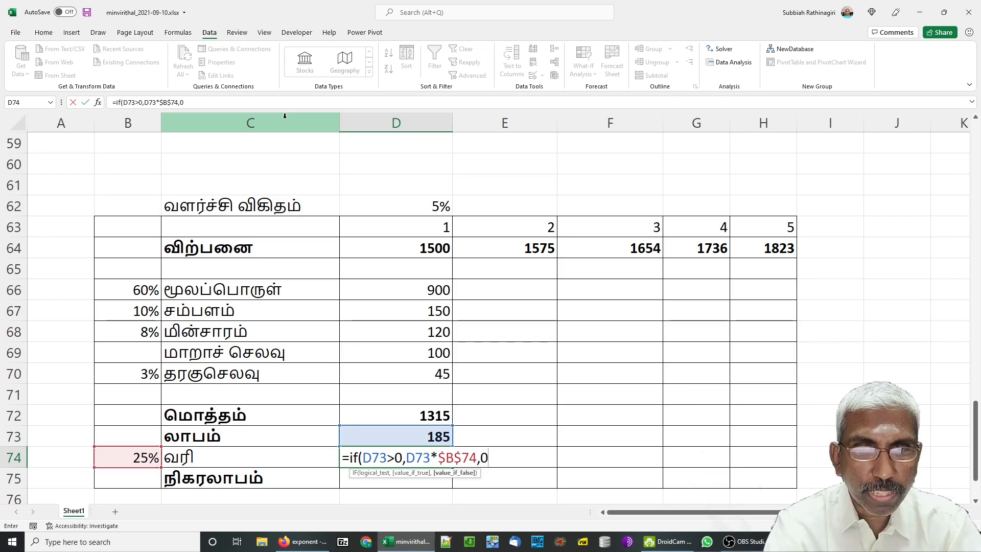
text())
key(Return)
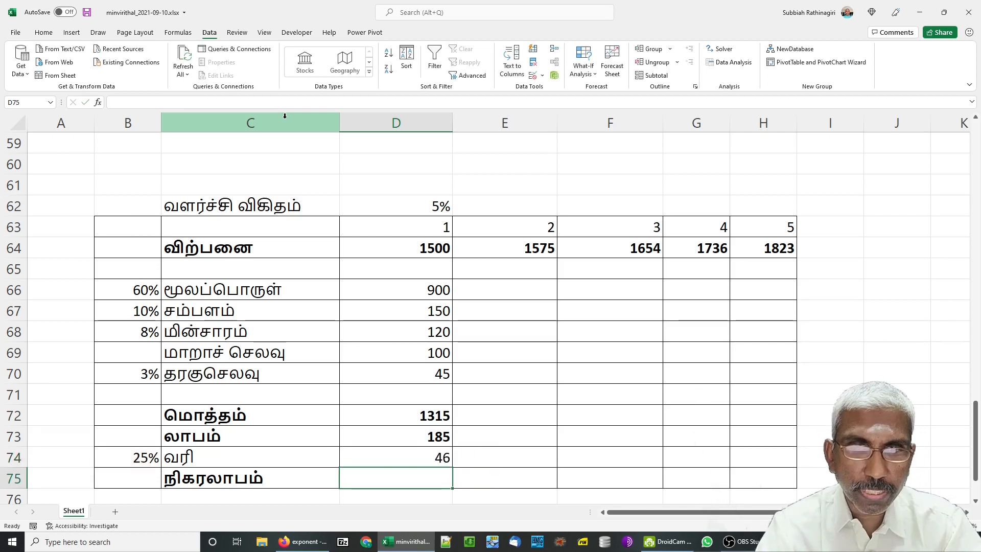
- Calculate the first-year net profit in D75 as profit minus tax with =D73-D74
key(Up)
key(Up)
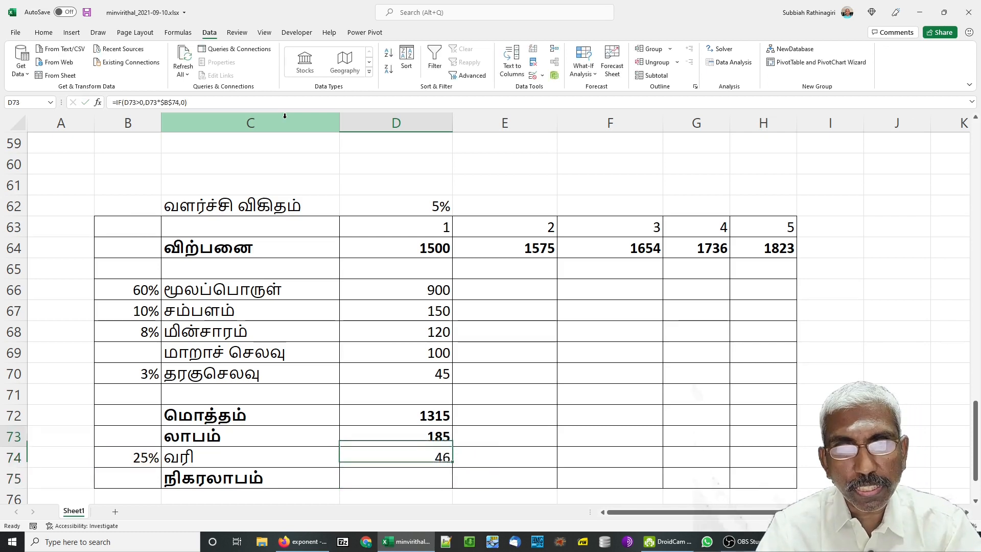
key(Down)
key(Down)
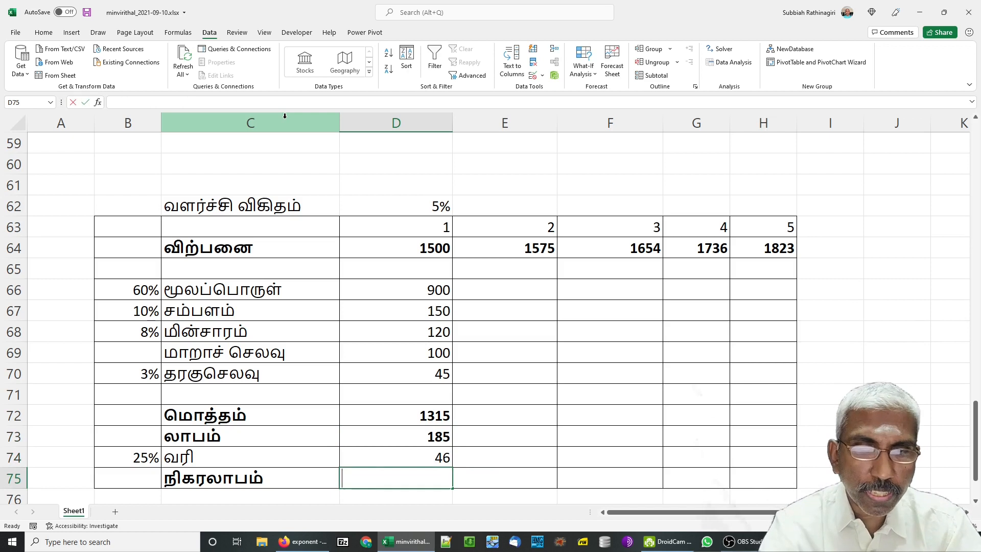
text(=)
key(Up)
key(Up)
text(-)
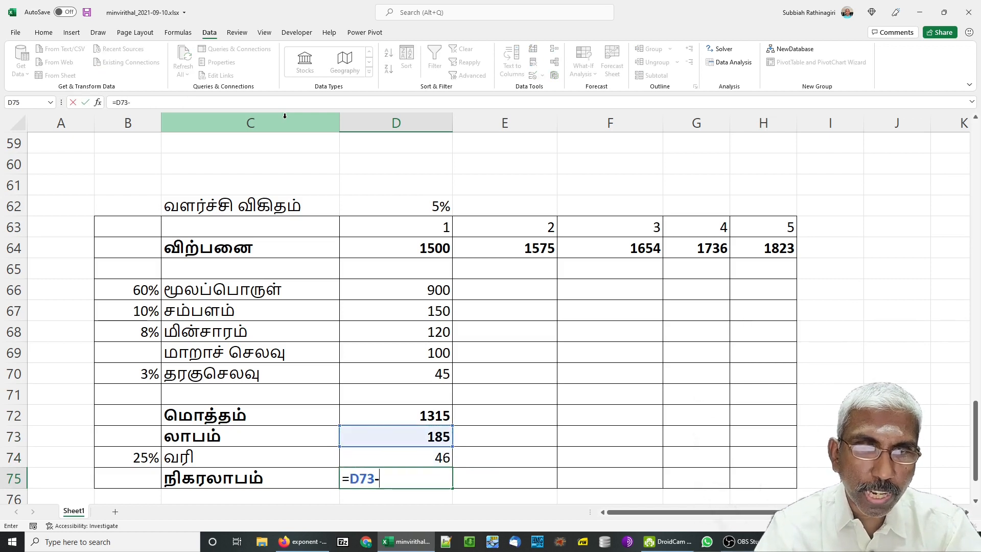
key(Up)
key(Return)
- Copy the first-year cost, profit and tax cells D66:D75 to years 2 to 5 in columns E to H
key(Up)
key(Up)
key(Up)
key(Up)
key(Up)
key(Up)
key(Up)
key(Up)
key(Up)
key(Up)
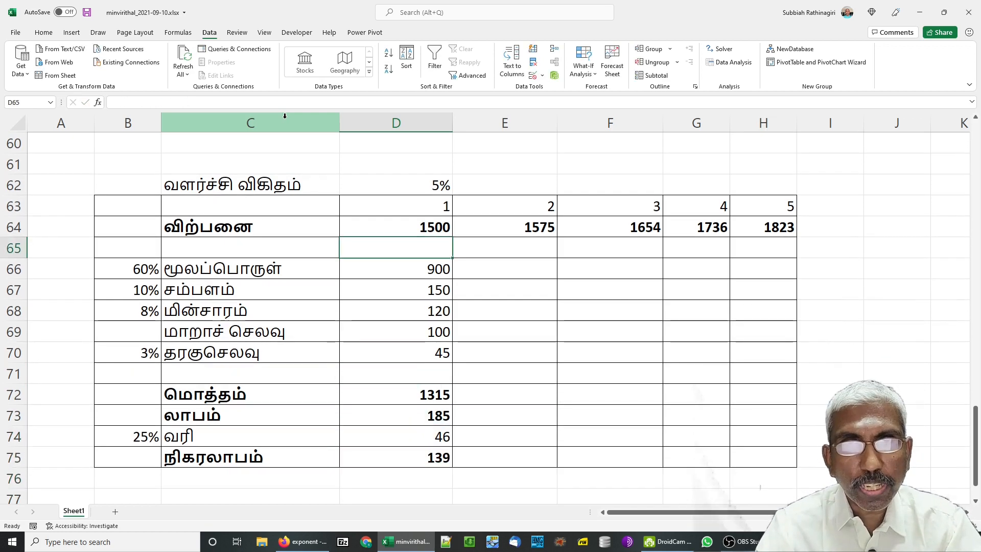
key(shift+Down)
key(shift+Down)
key(shift+Down)
key(shift+Down)
key(shift+Down)
key(shift+Down)
key(shift+Down)
key(shift+Down)
key(shift+Down)
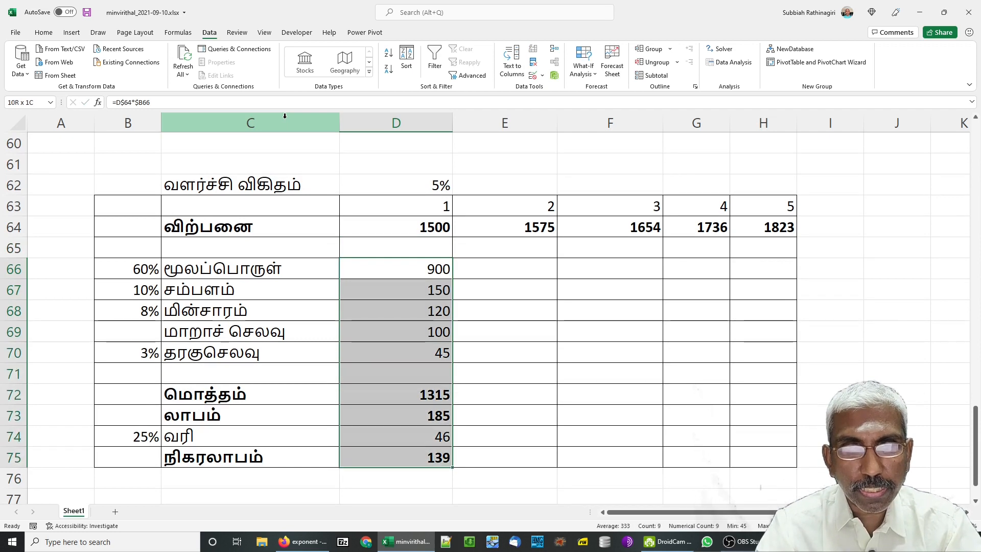
key(ctrl+c)
key(Right)
key(shift+Right)
key(shift+Right)
key(shift+Right)
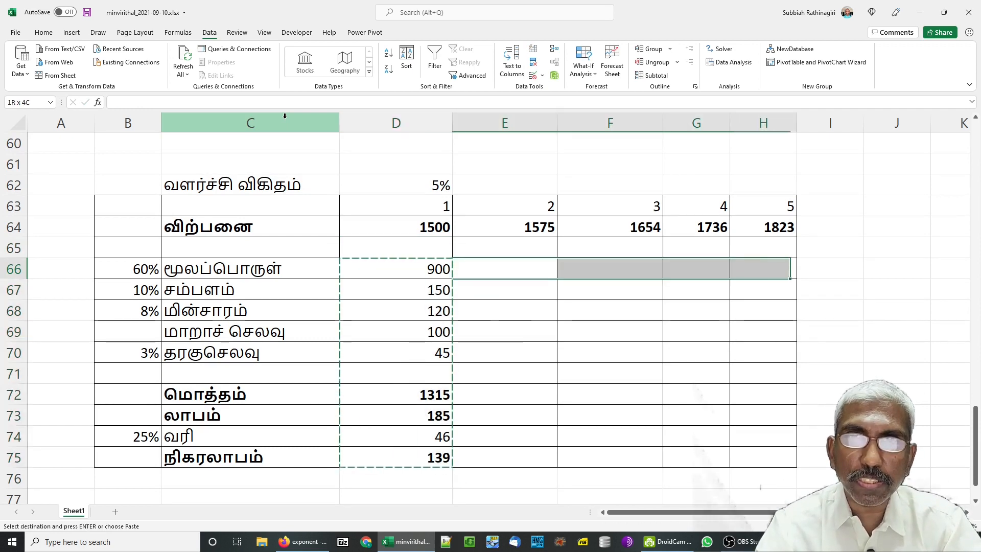
key(Return)
- Examine the copied cost formulas for years 2 to 5 and the percentages in column B that they use
key(Down)
key(shift+Down)
key(shift+Up)
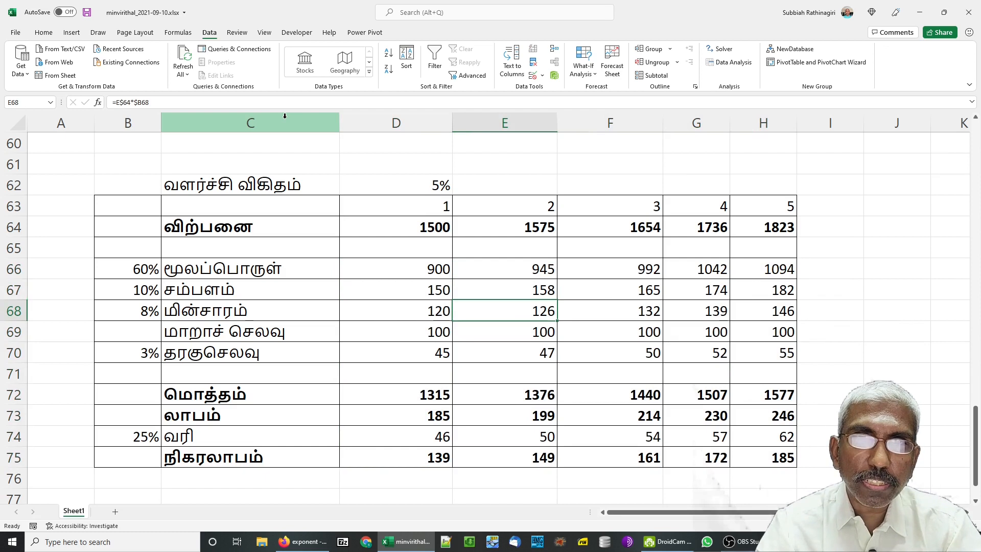
key(Up)
key(Left)
key(Left)
key(Left)
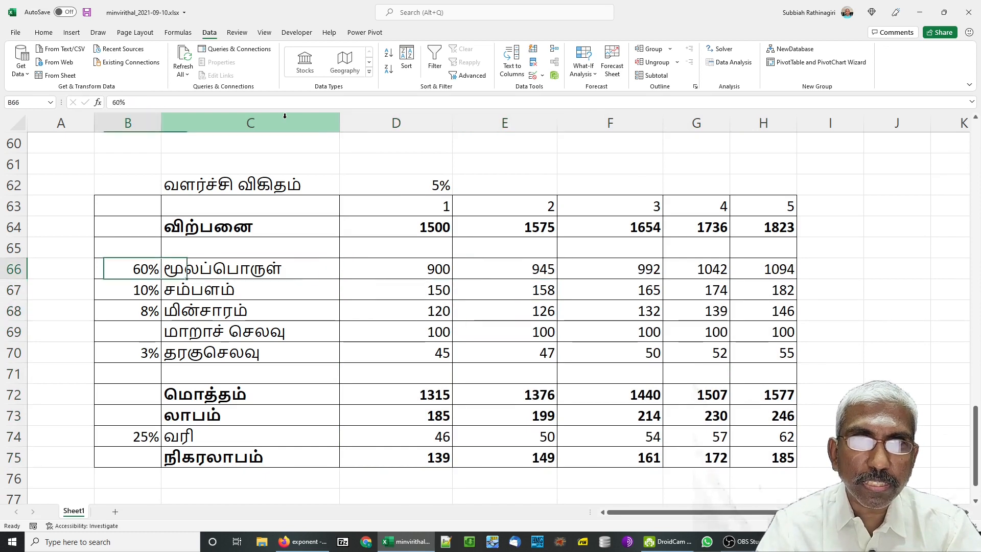
key(Right)
key(Right)
key(Right)
key(Right)
key(Right)
key(Right)
key(Down)
key(Down)
key(Down)
key(Down)
key(Down)
key(Down)
key(Down)
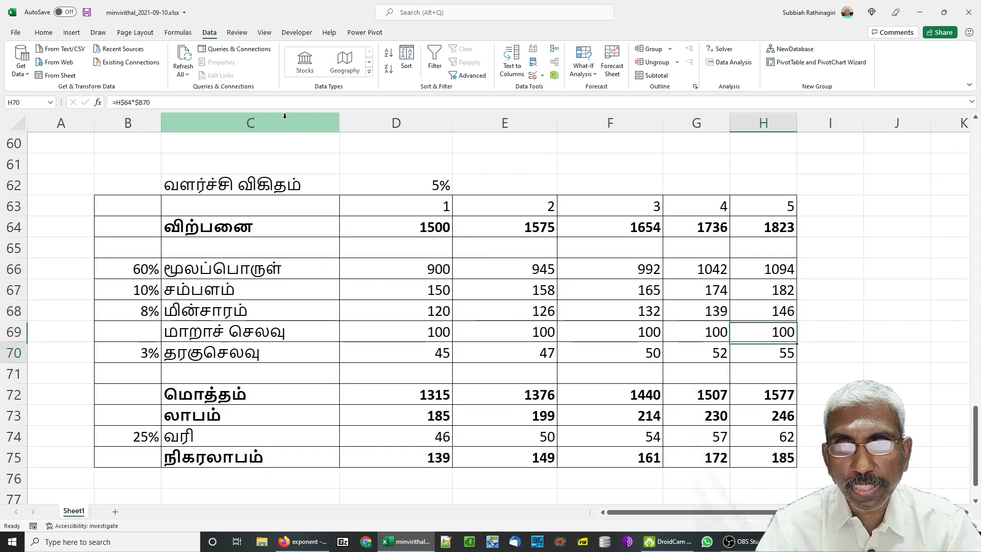
- Calculate the average profit in D78 as the mean of the five yearly net profits with =AVERAGE(D75:H75)
key(Down)
key(Down)
key(Down)
key(Down)
key(Down)
key(Left)
key(Left)
key(Left)
key(Left)
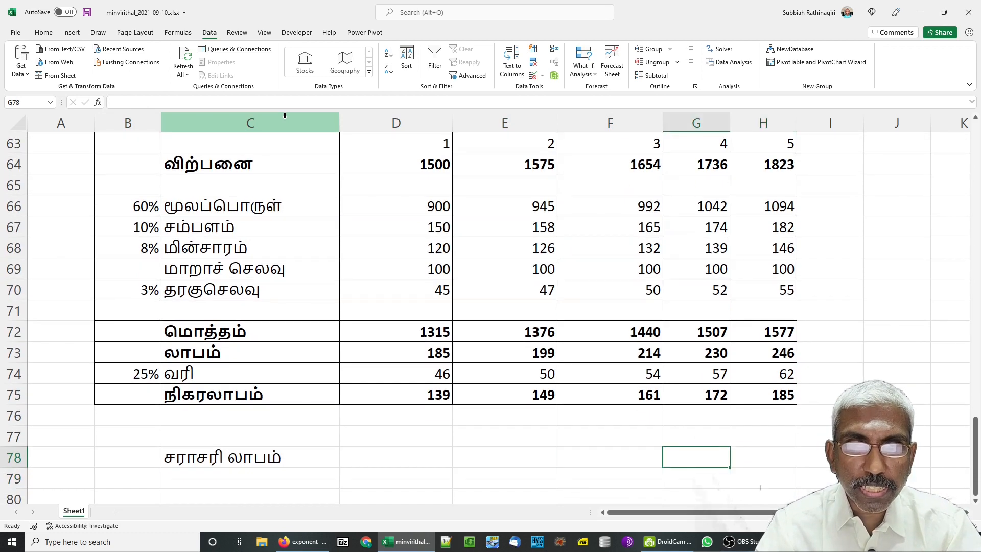
key(Left)
key(Right)
text(=)
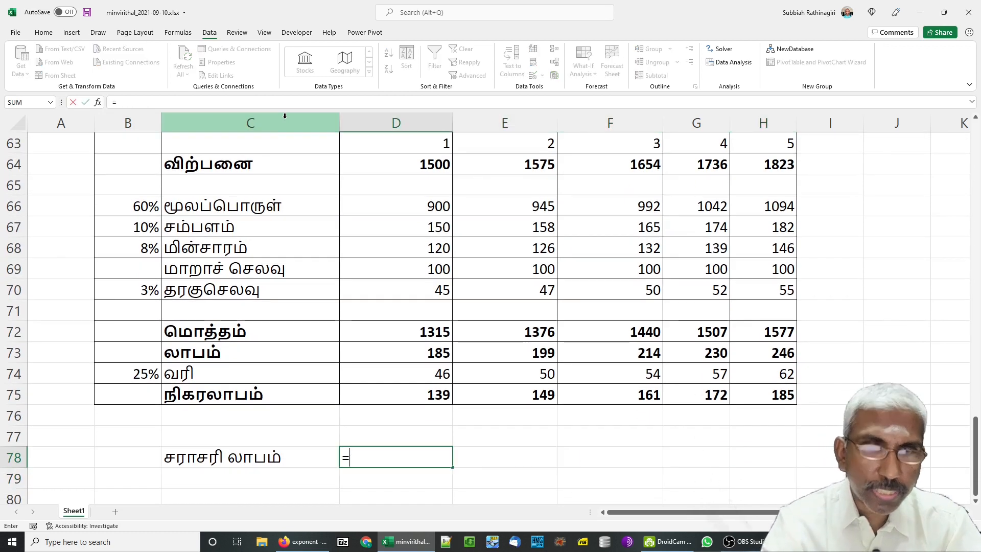
text(average()
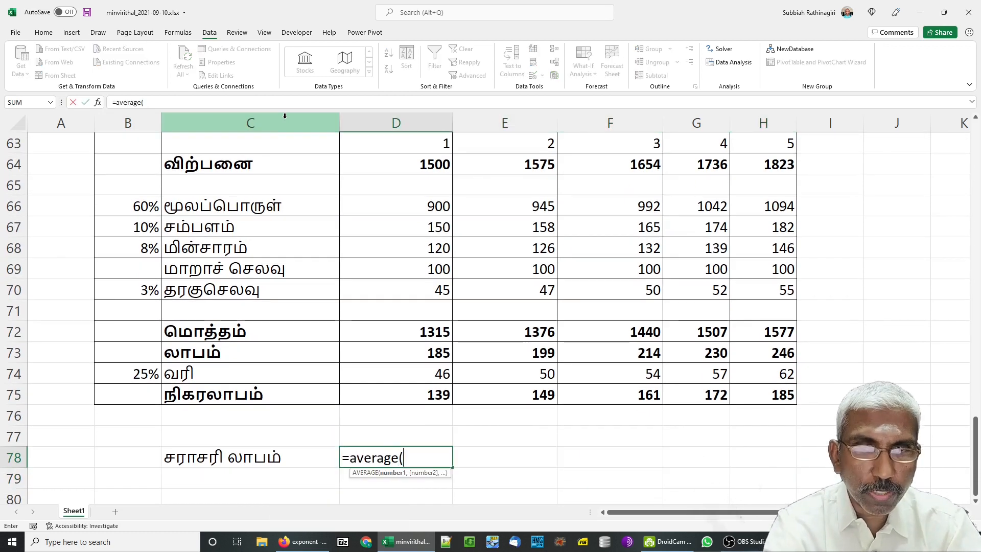
key(Up)
key(Up)
key(Up)
key(shift+Right)
key(shift+Right)
key(shift+Right)
key(shift+Right)
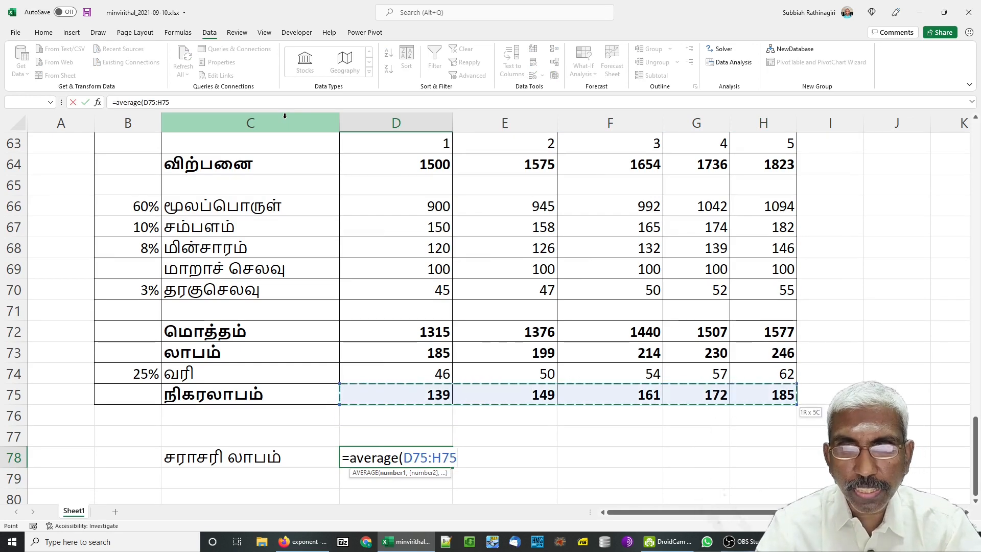
text())
key(Return)
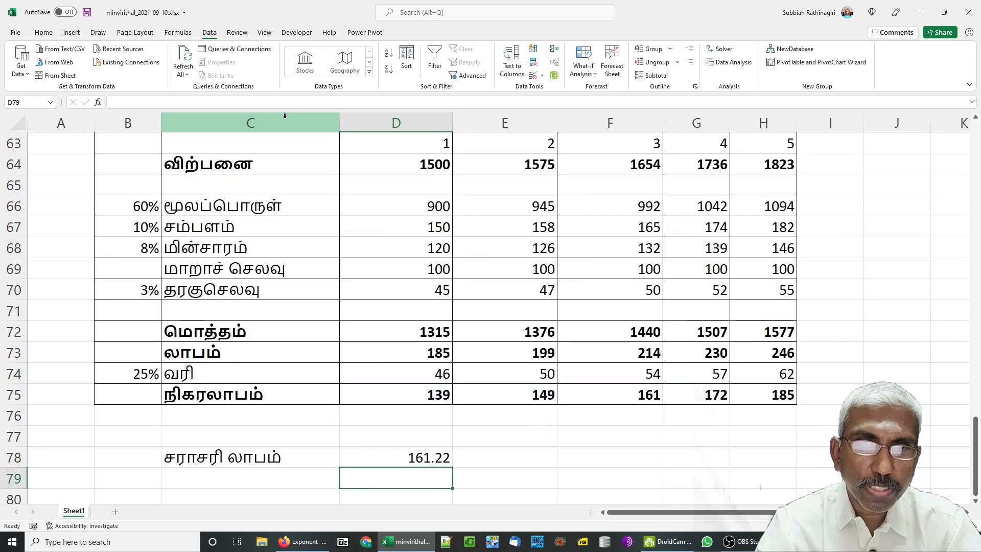
key(Up)
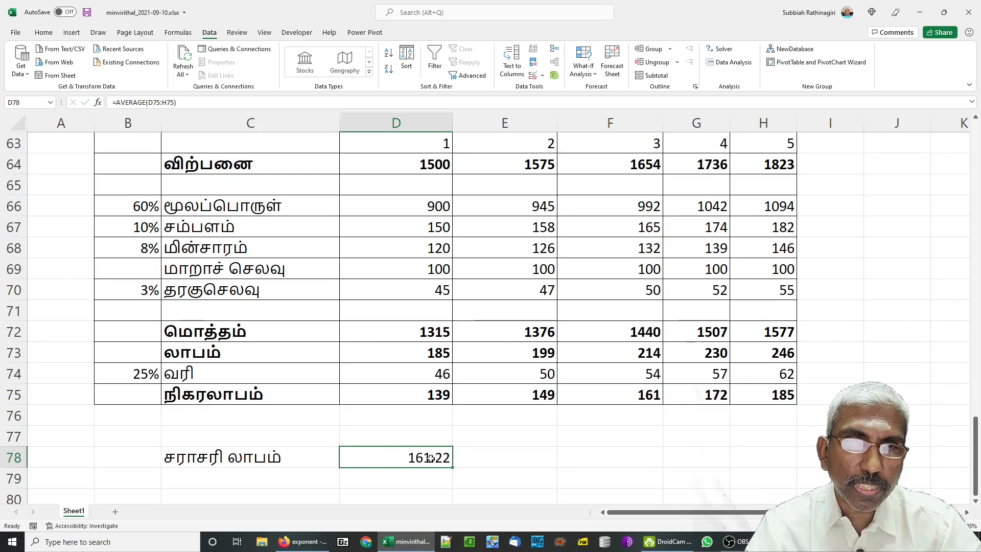
- Highlight the input cells D62, D64, B66:B68, D69:H69, B70 and B74 with a yellow fill
scroll(433, 458, up, 1)
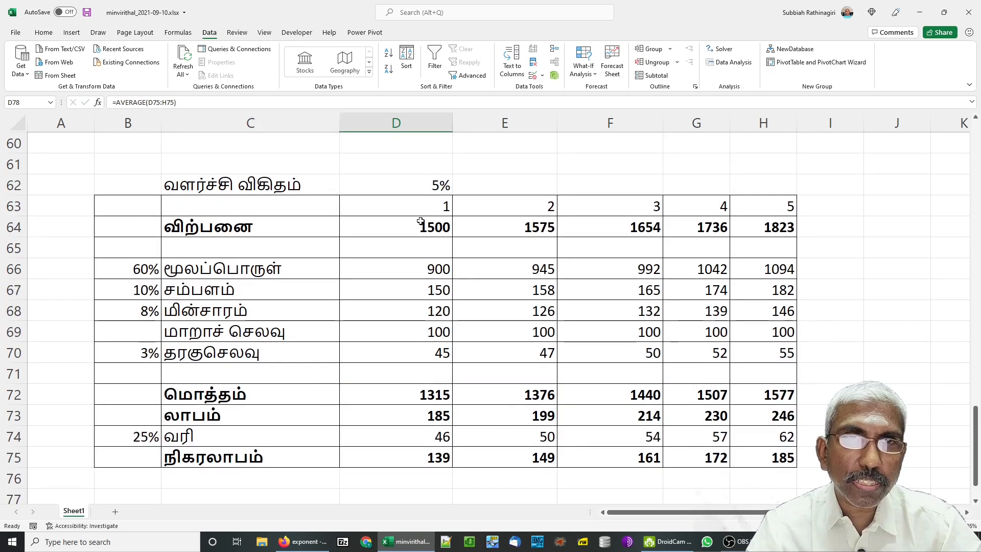
click(416, 181)
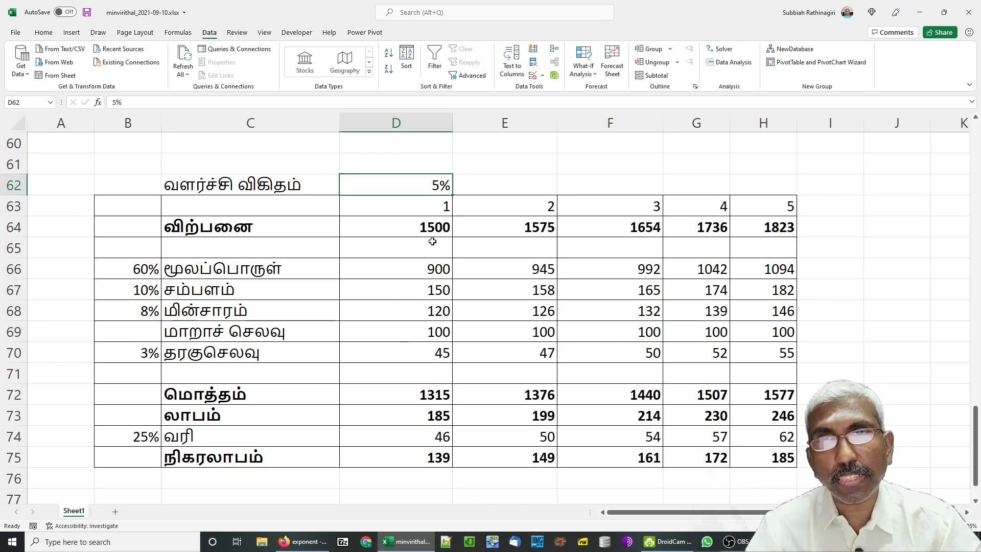
scroll(301, 185, down, 1)
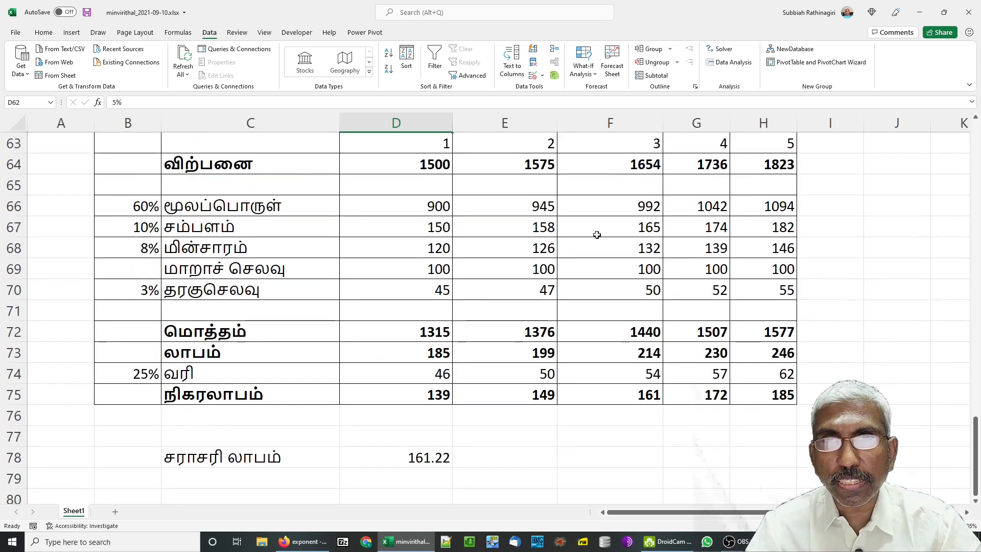
scroll(427, 317, up, 1)
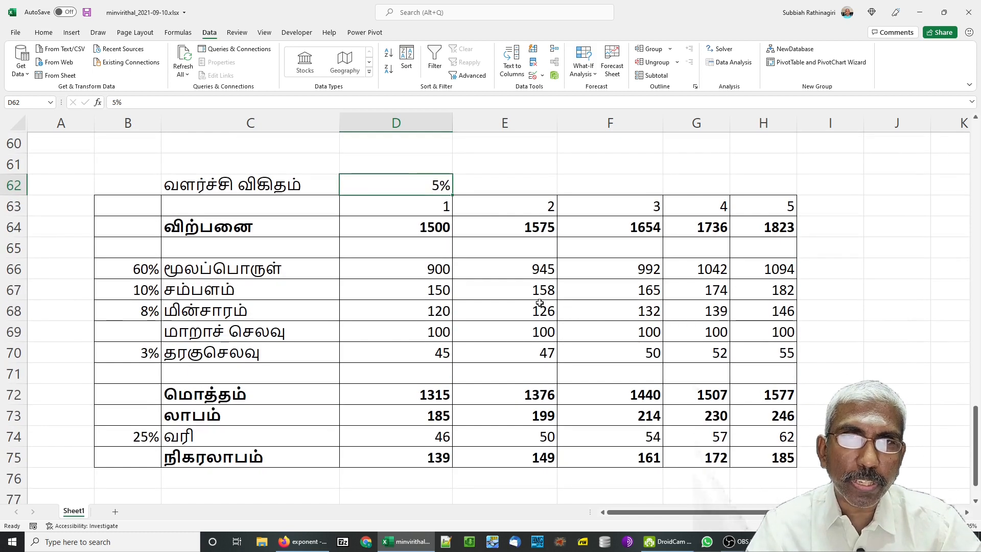
click(526, 224)
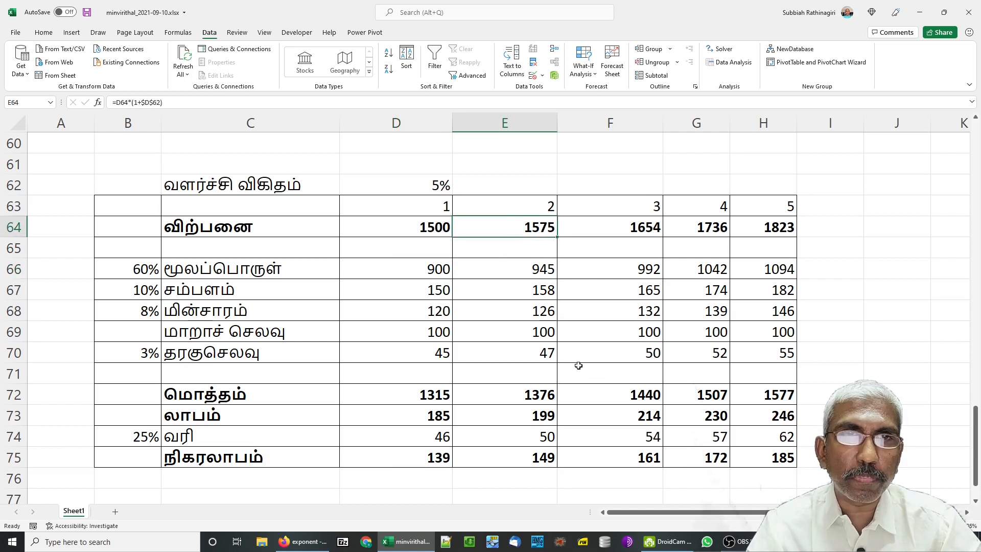
click(404, 179)
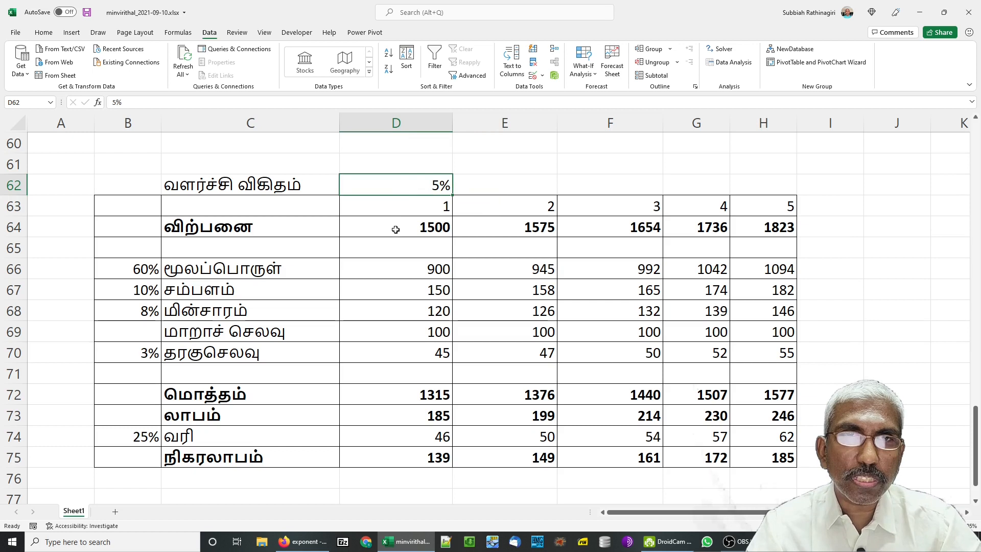
ctrl+click(385, 226)
drag(108, 267, 120, 321)
ctrl+click(122, 353)
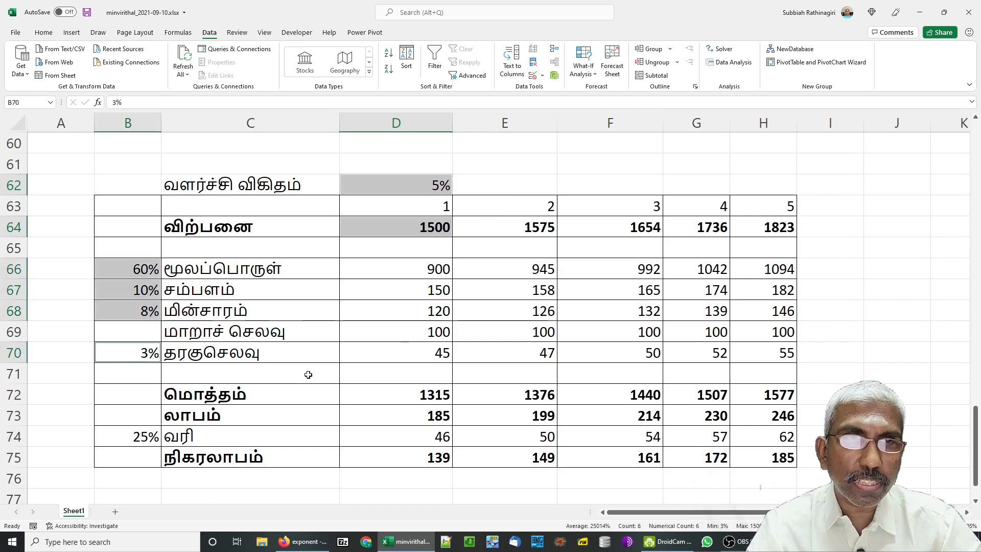
ctrl+click(373, 332)
ctrl+click(475, 333)
ctrl+click(604, 338)
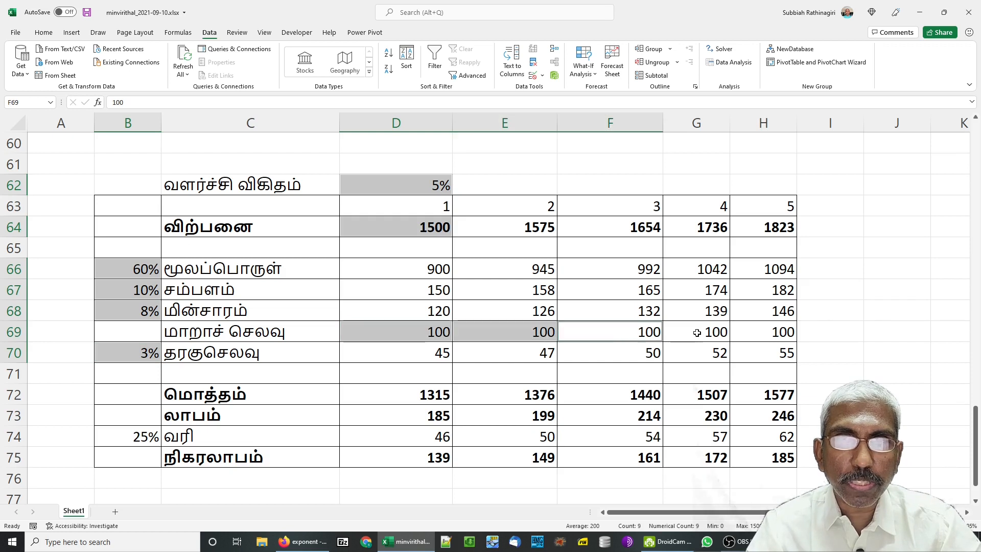
ctrl+click(672, 337)
ctrl+click(751, 337)
ctrl+click(123, 435)
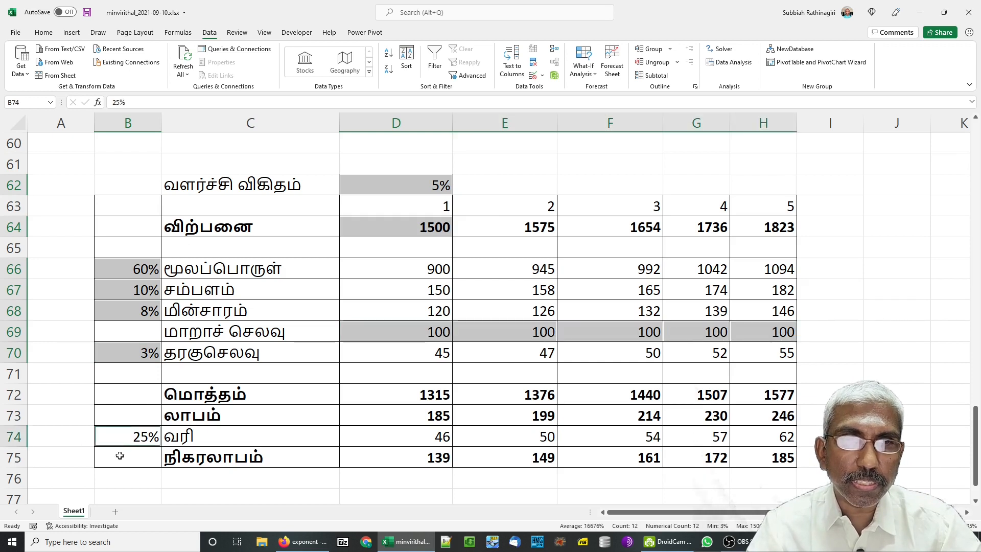
click(43, 33)
click(204, 69)
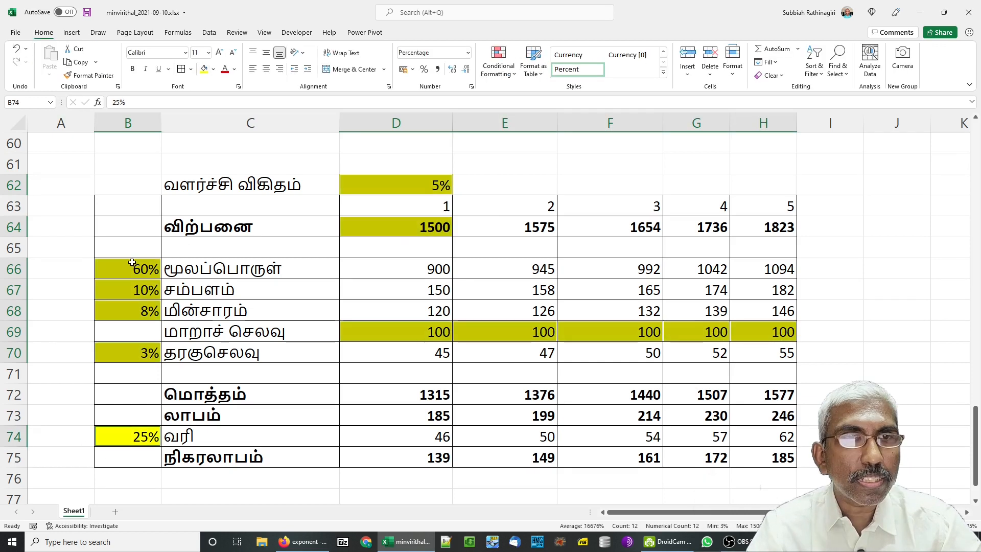
click(237, 308)
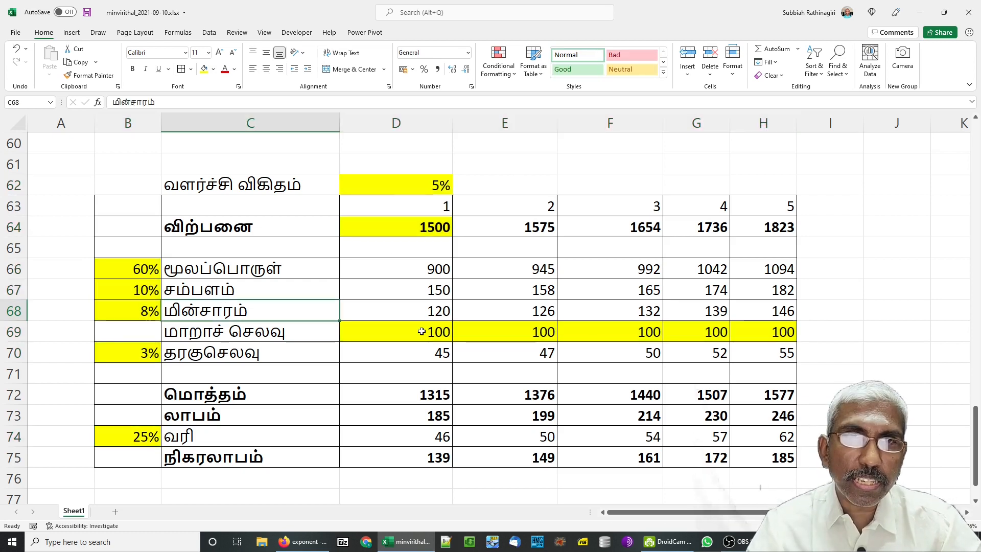
- Examine the average profit in D78 alongside the highlighted inputs, such as the raw material percentage in B66 and first-year sales in D64
scroll(403, 372, down, 1)
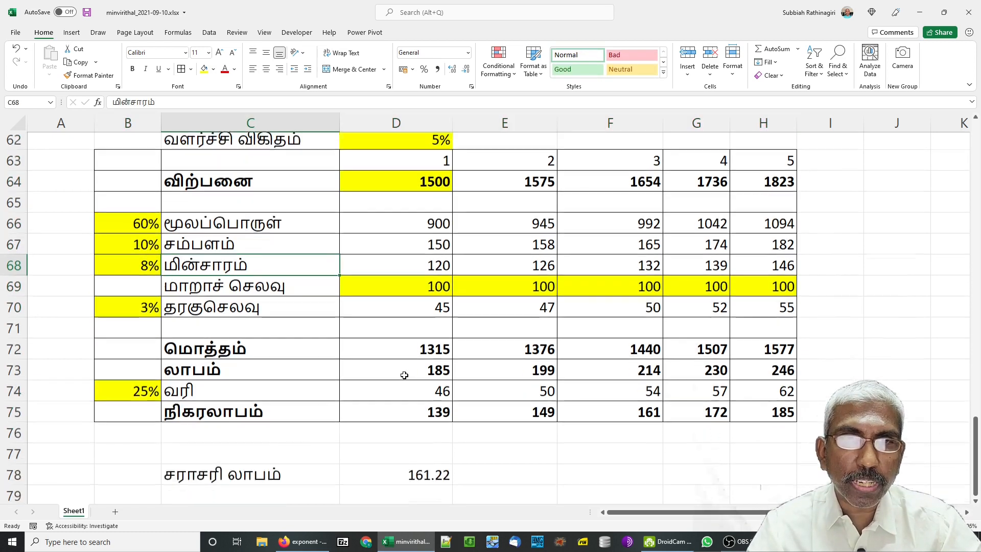
click(399, 460)
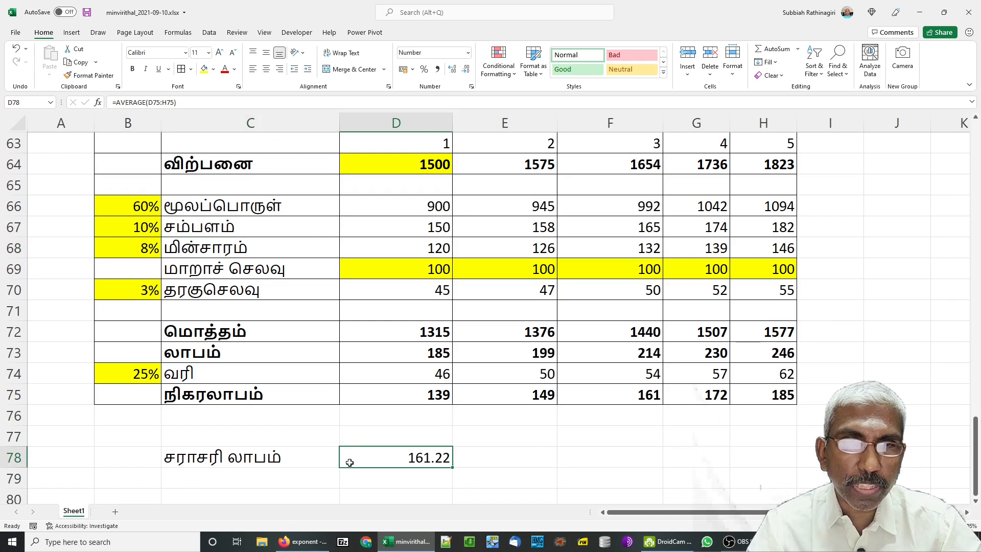
scroll(354, 457, up, 1)
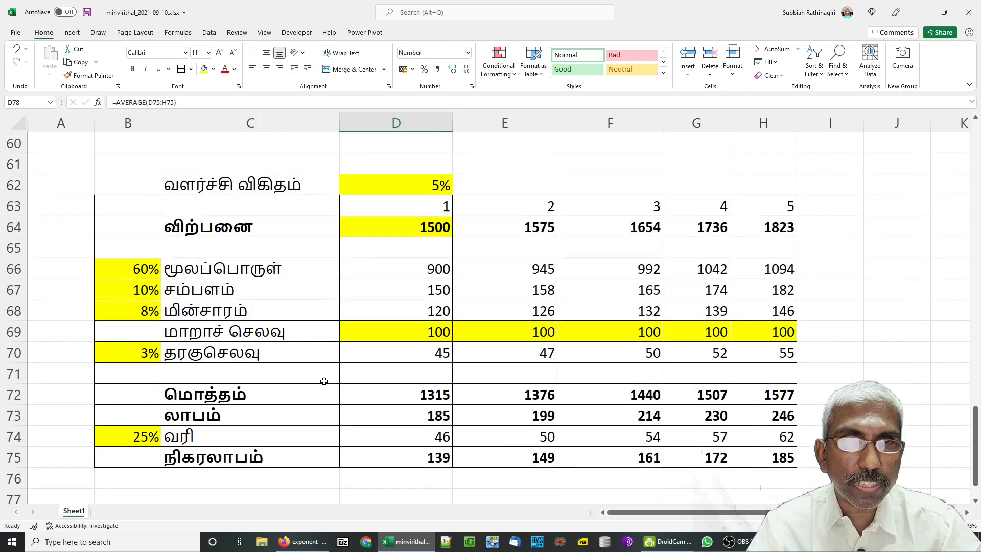
click(127, 268)
scroll(136, 215, down, 2)
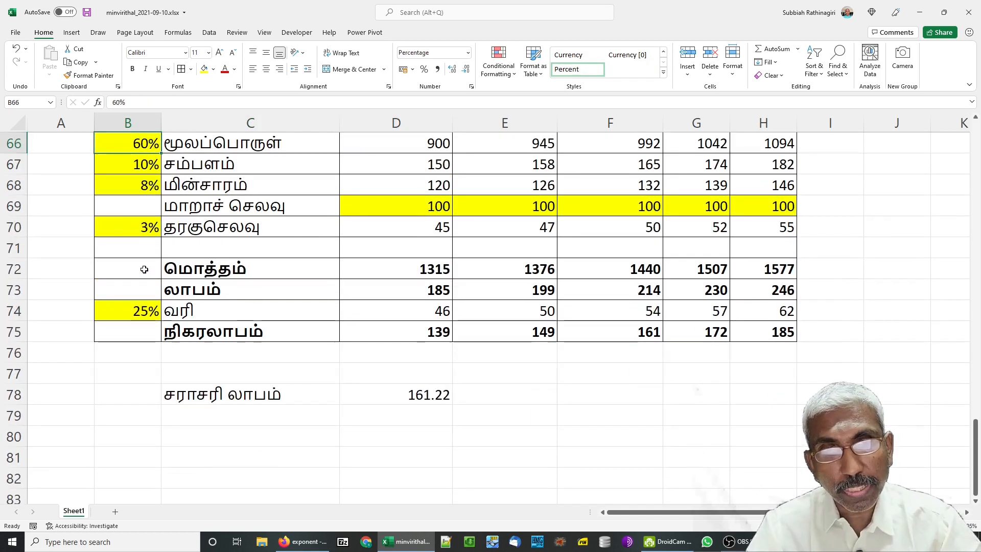
click(383, 395)
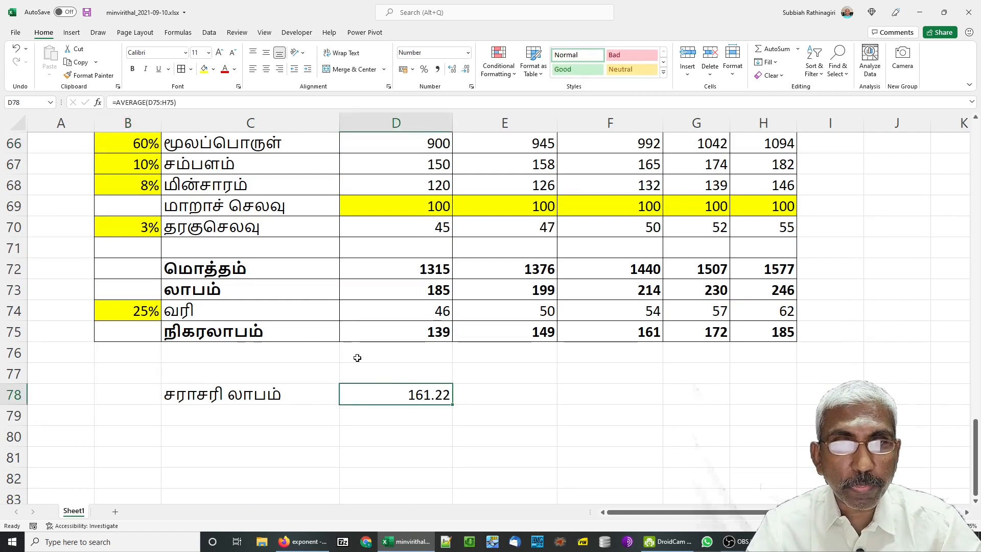
scroll(364, 378, up, 2)
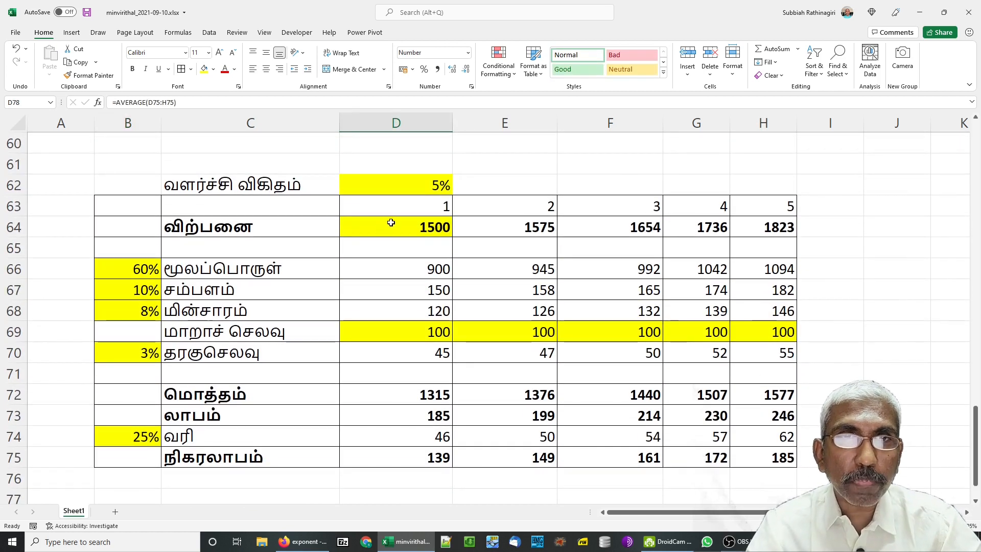
click(396, 226)
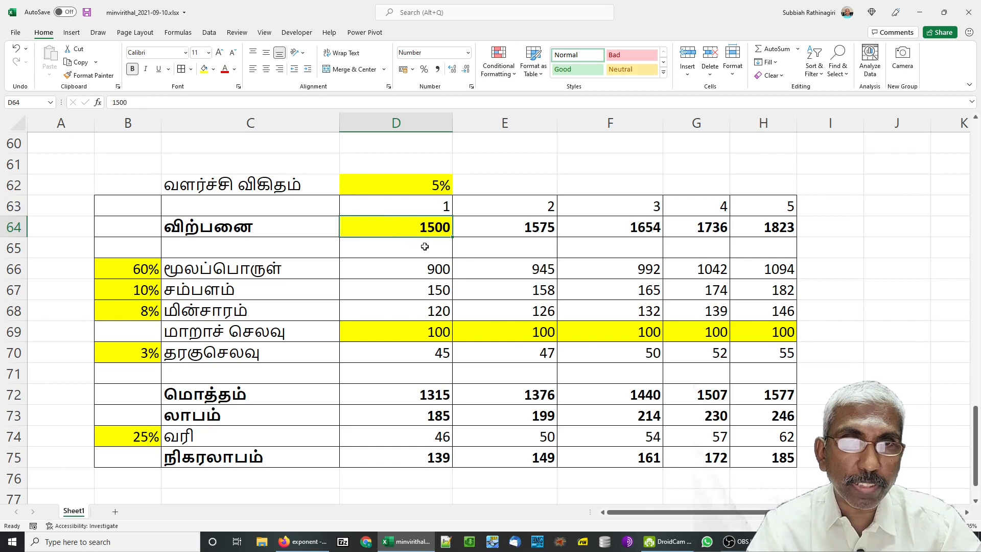
scroll(424, 246, down, 1)
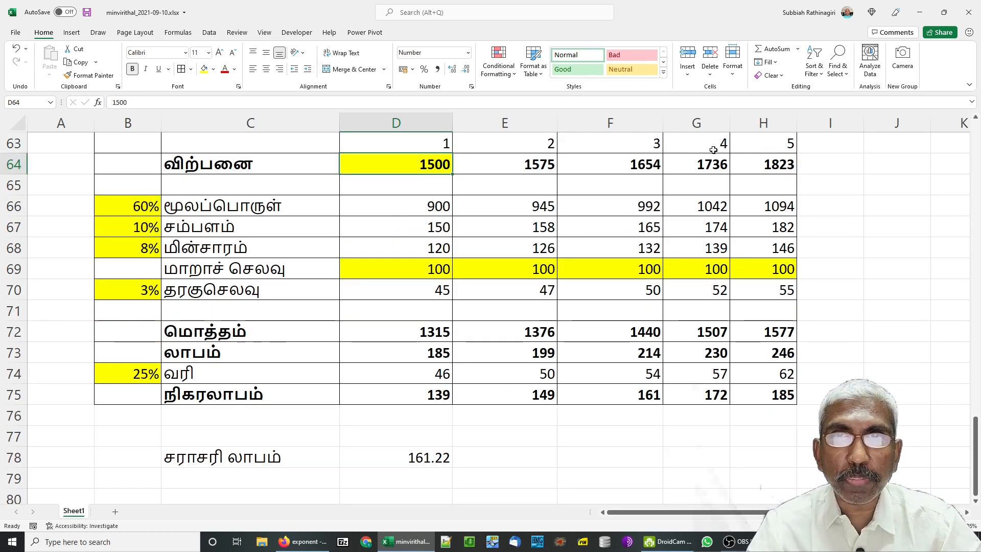
click(408, 457)
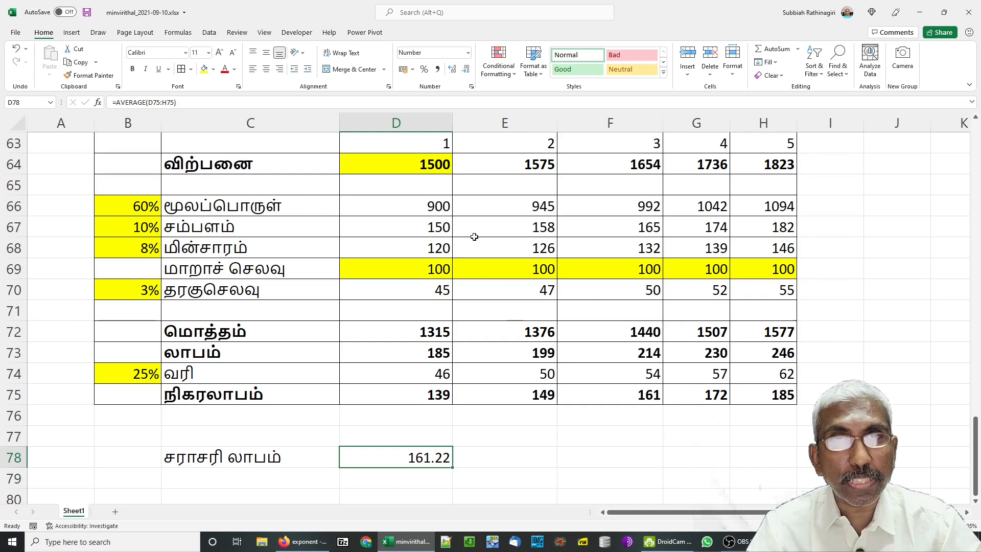
scroll(475, 240, up, 1)
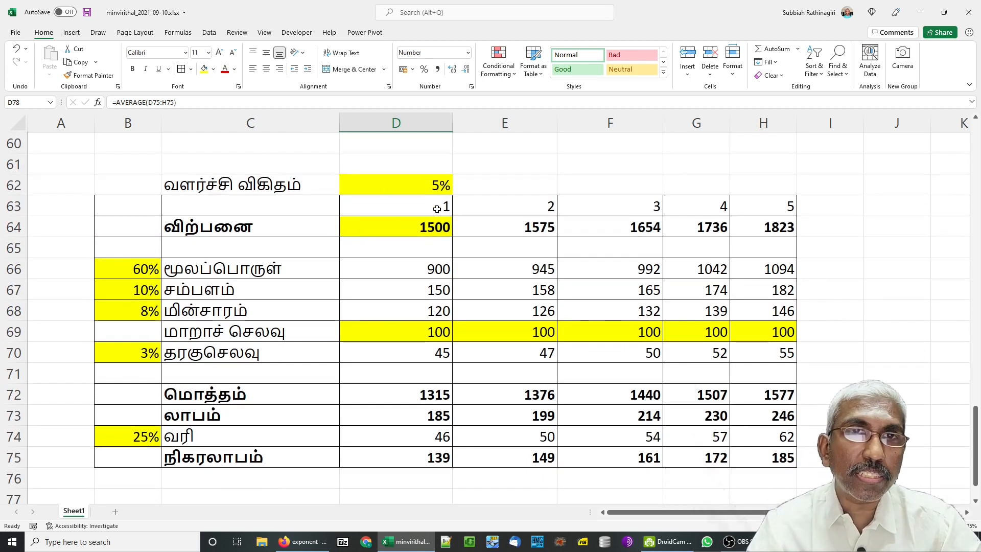
scroll(357, 344, down, 2)
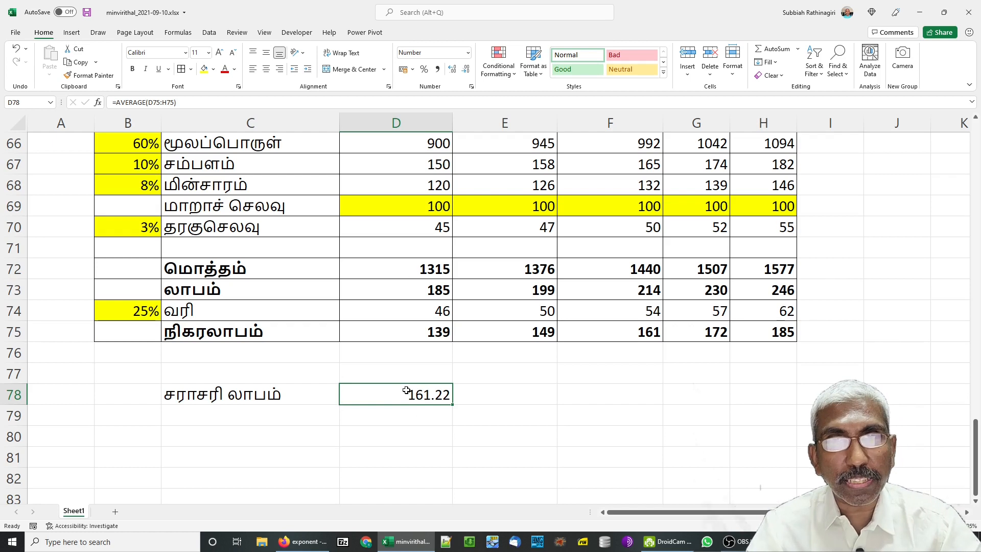
scroll(355, 294, up, 1)
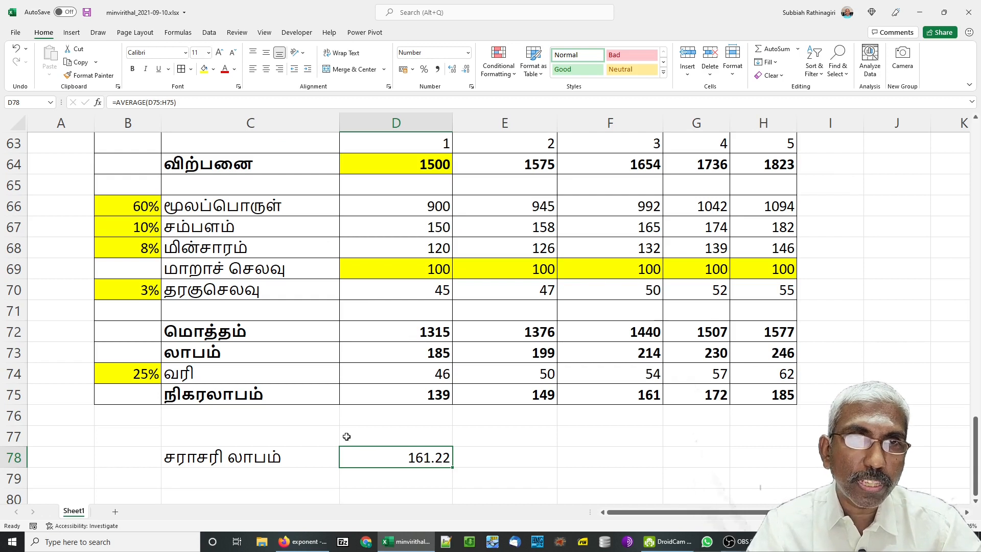
scroll(346, 437, up, 1)
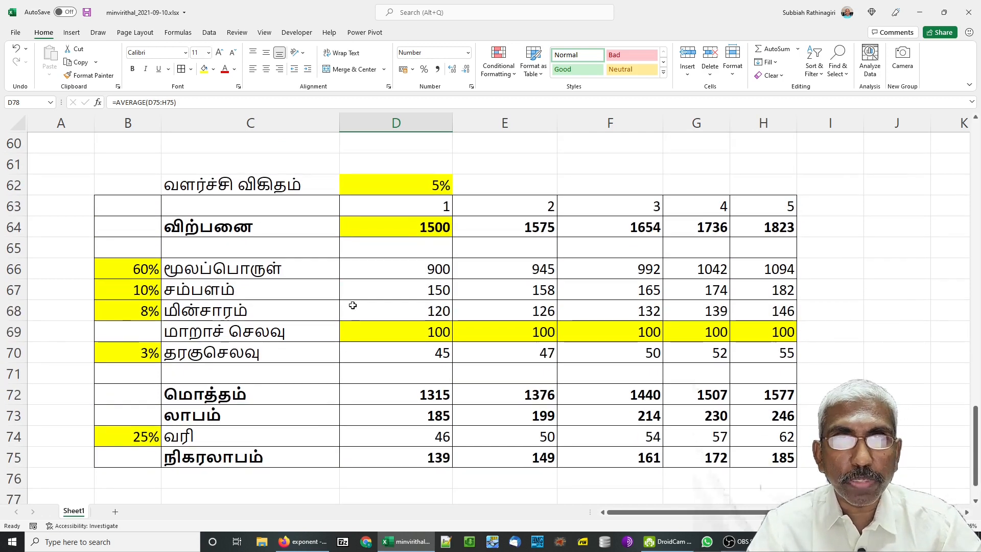
scroll(353, 305, down, 1)
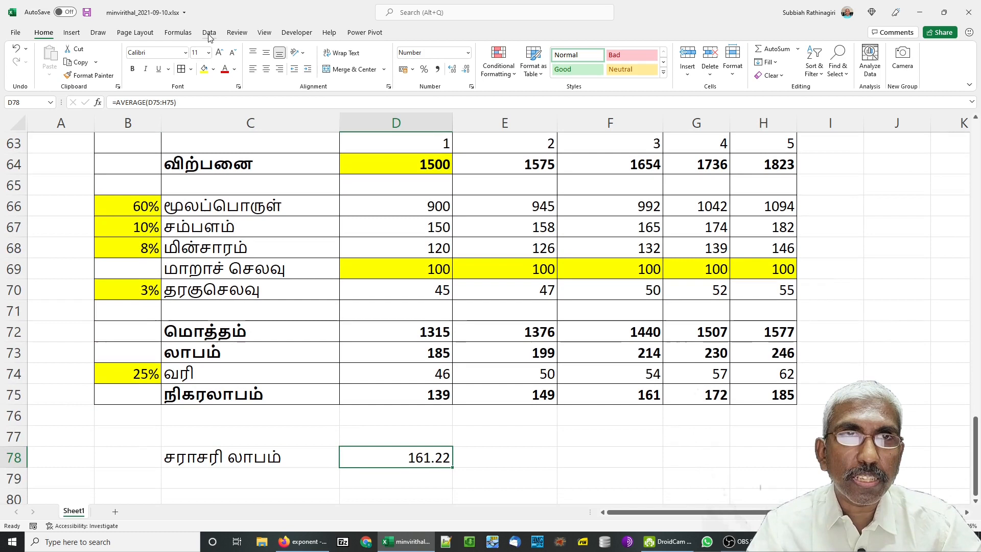
- Run Goal Seek to bring the average profit in D78 to 200 by changing the growth rate in D62, and accept the solution
click(209, 33)
click(583, 69)
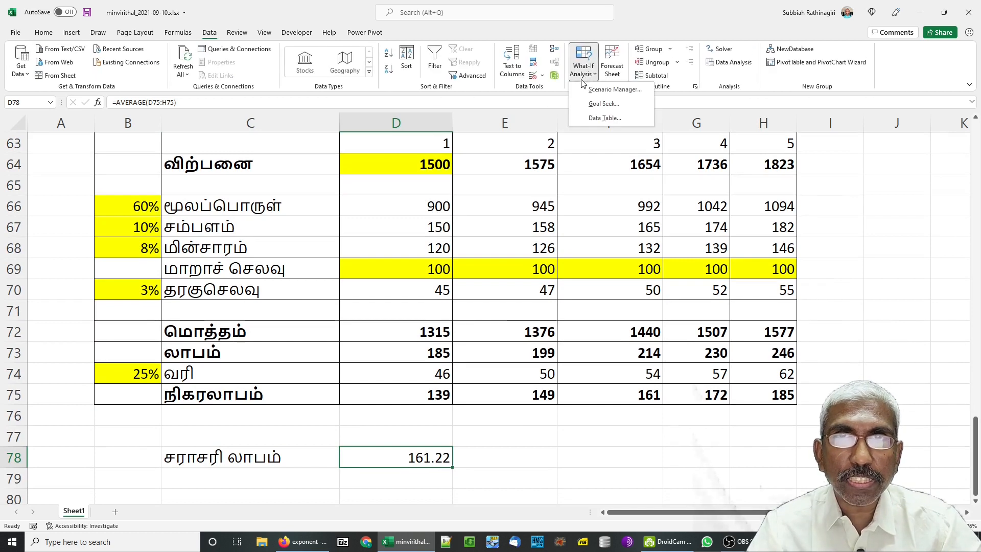
click(600, 103)
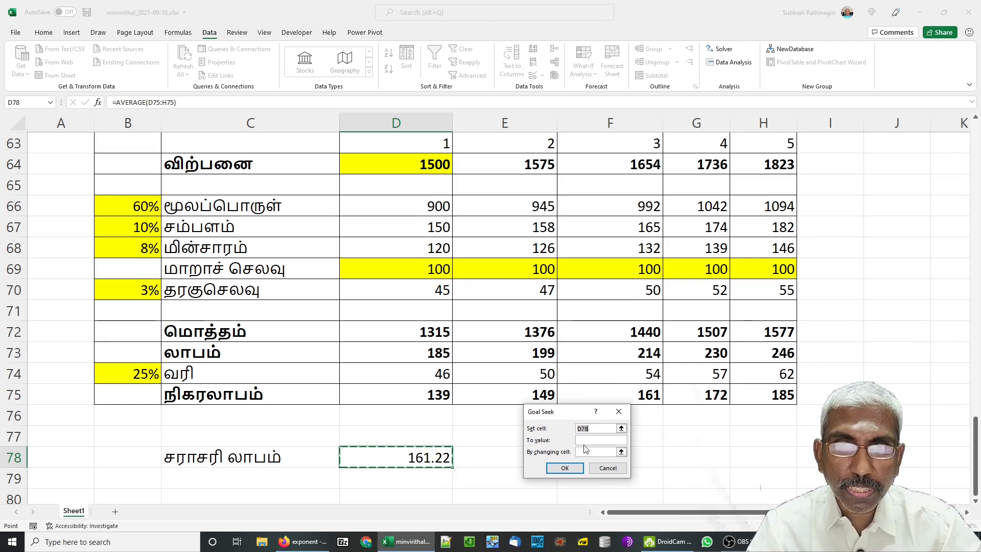
click(582, 440)
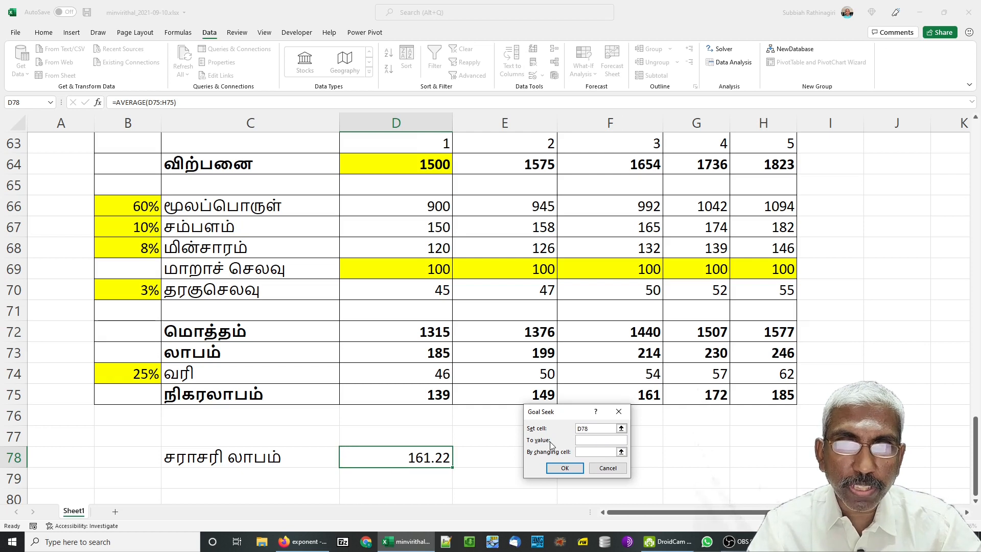
text(200)
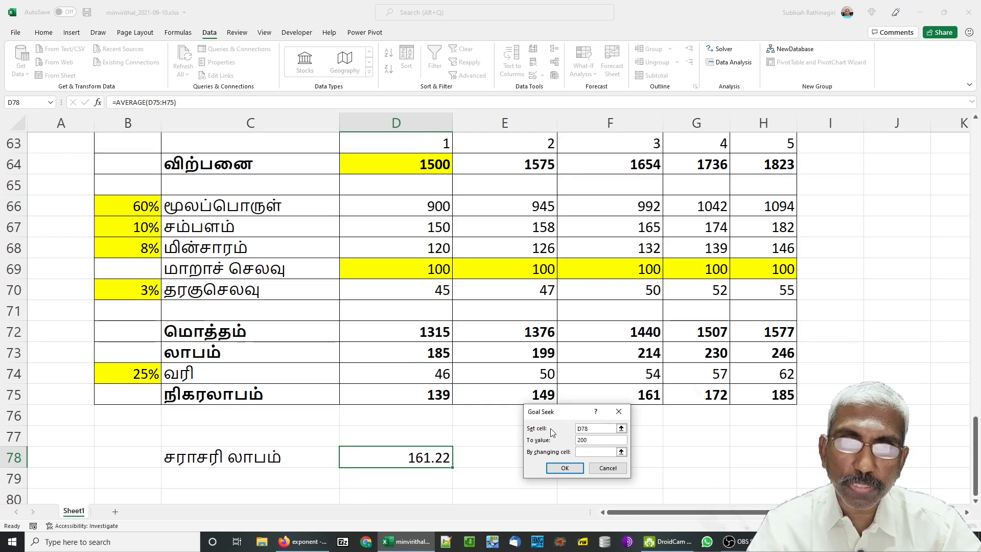
click(602, 452)
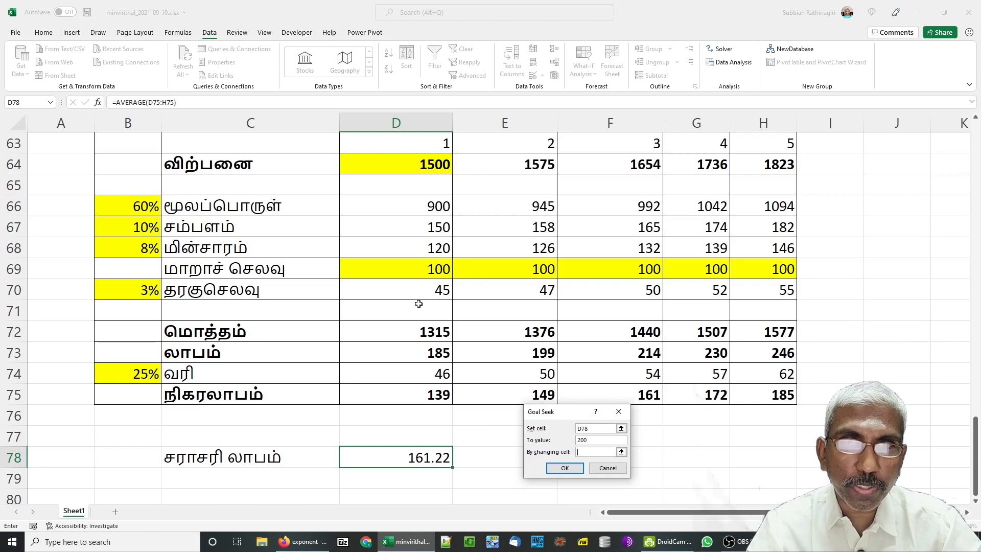
scroll(413, 290, up, 1)
click(383, 195)
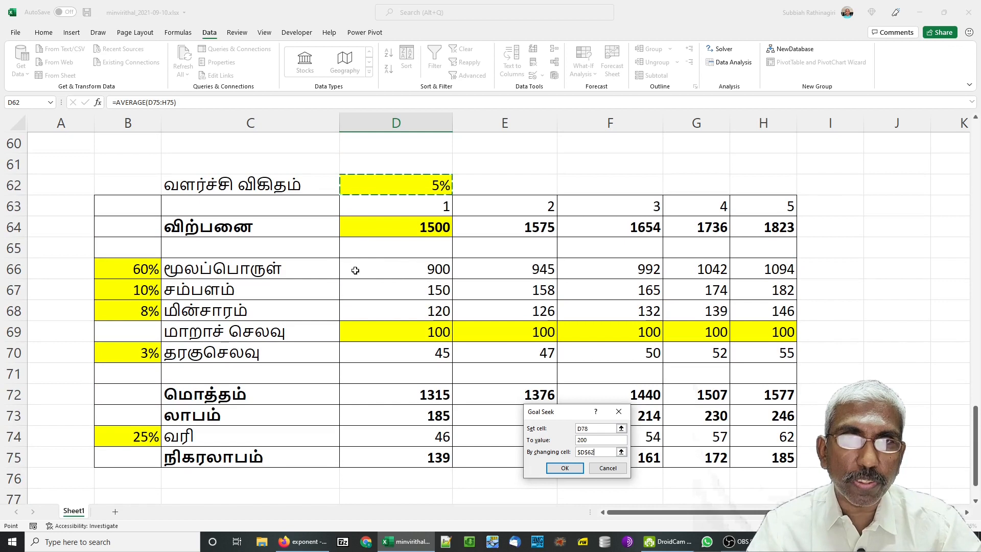
click(559, 468)
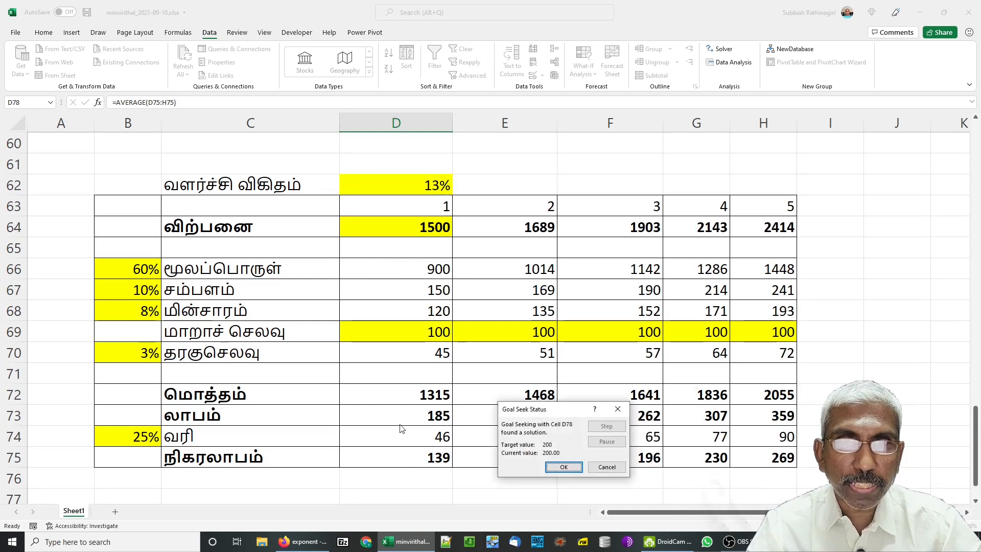
click(563, 467)
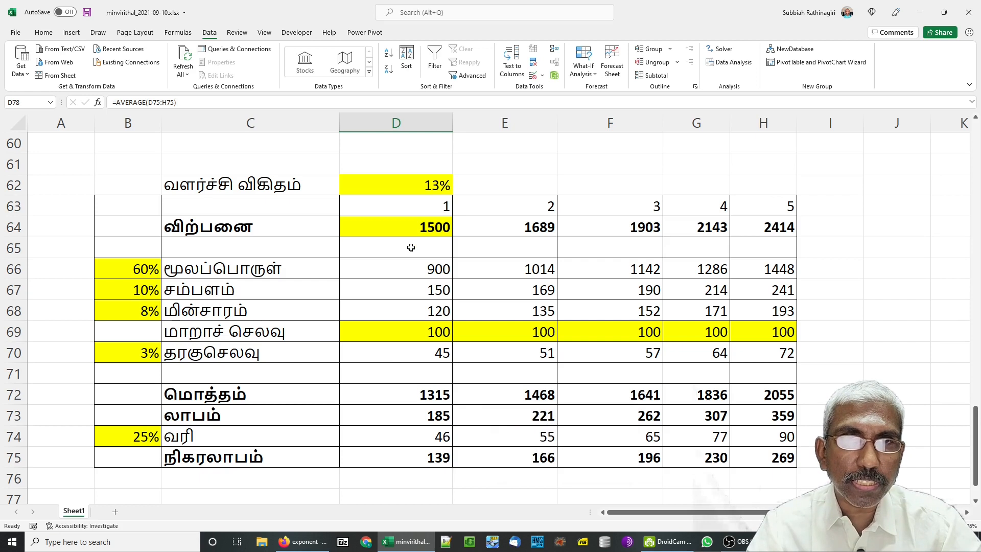
- Check the average profit in D78 and set the growth rate in D62 to 5%
scroll(412, 245, down, 2)
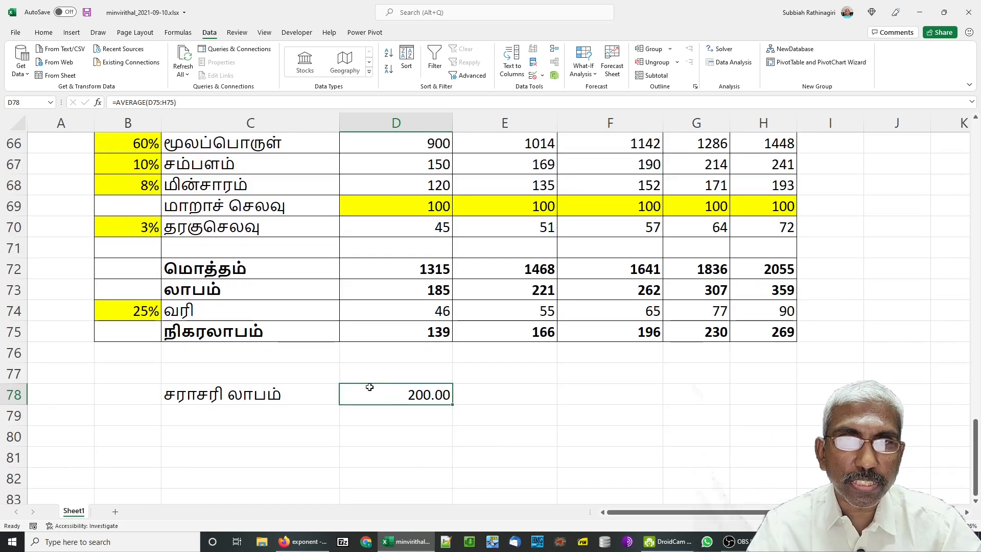
scroll(275, 332, up, 1)
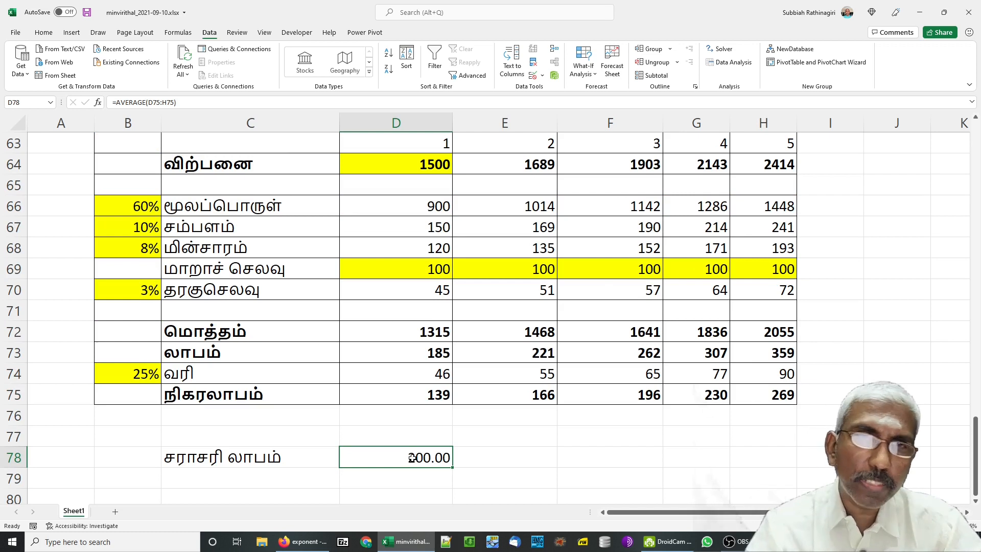
scroll(383, 344, up, 1)
scroll(361, 344, down, 1)
scroll(307, 306, up, 1)
click(364, 178)
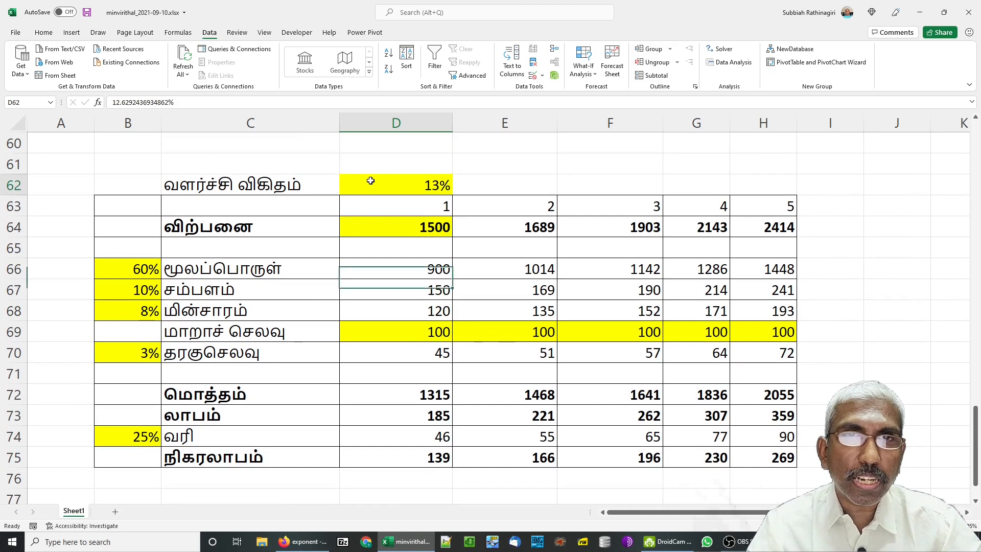
text(5)
key(Return)
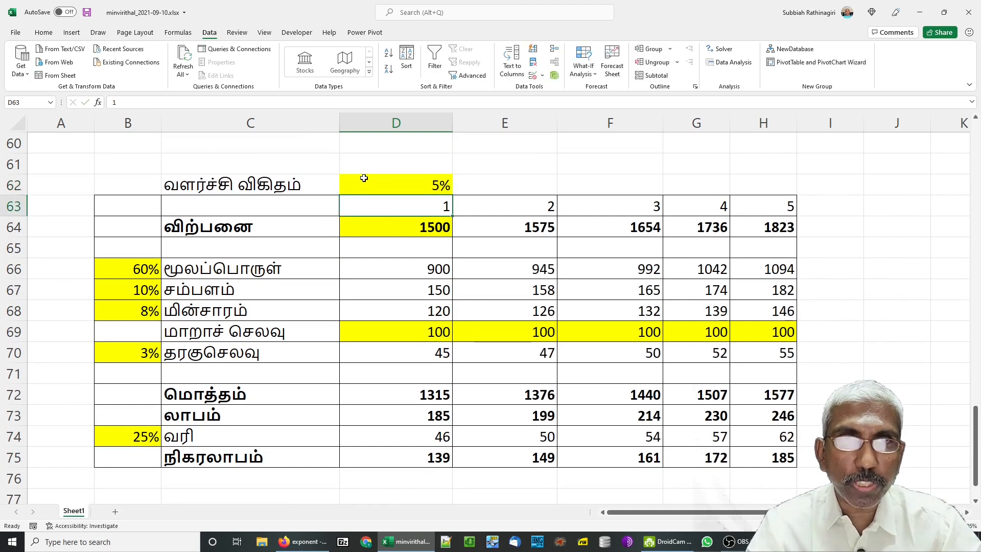
- Run Goal Seek to bring the average profit in D78 to 200 by changing the first-year sales in D64, and accept the solution
click(380, 223)
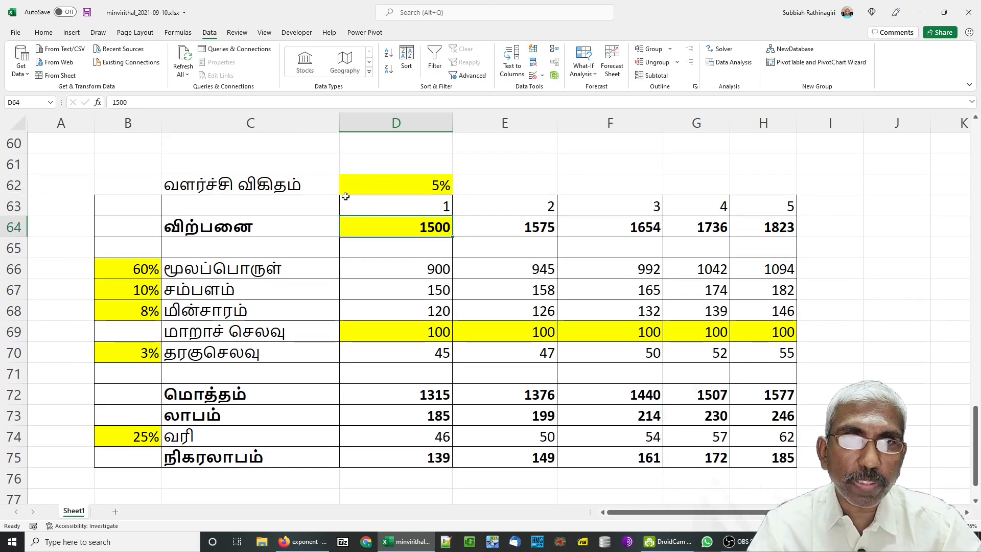
scroll(378, 224, down, 1)
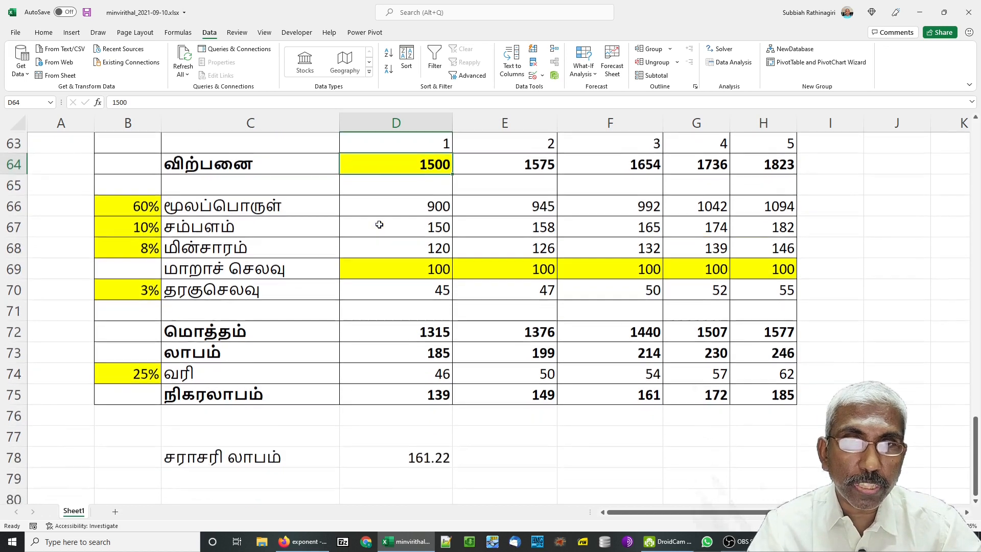
scroll(379, 225, down, 1)
click(388, 396)
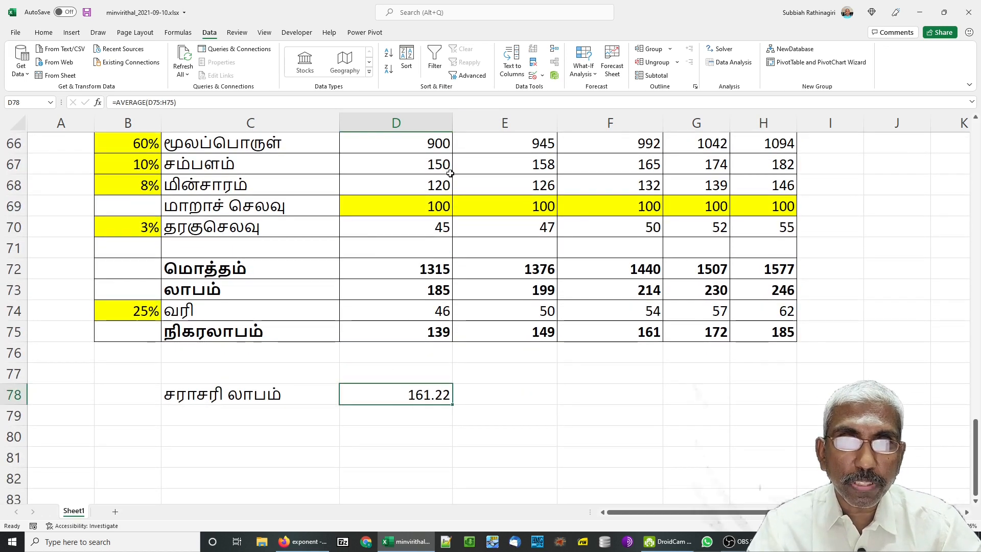
click(583, 69)
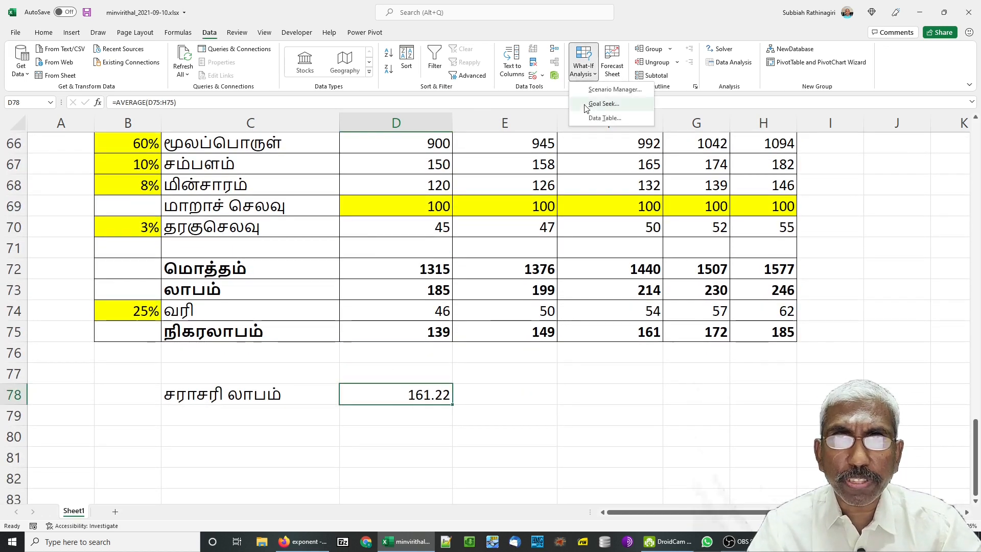
click(603, 104)
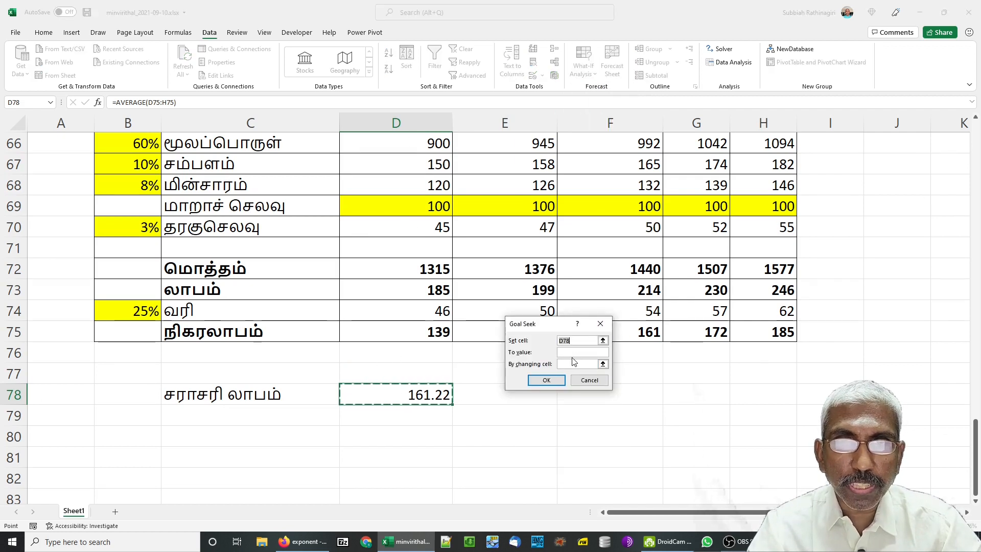
click(573, 353)
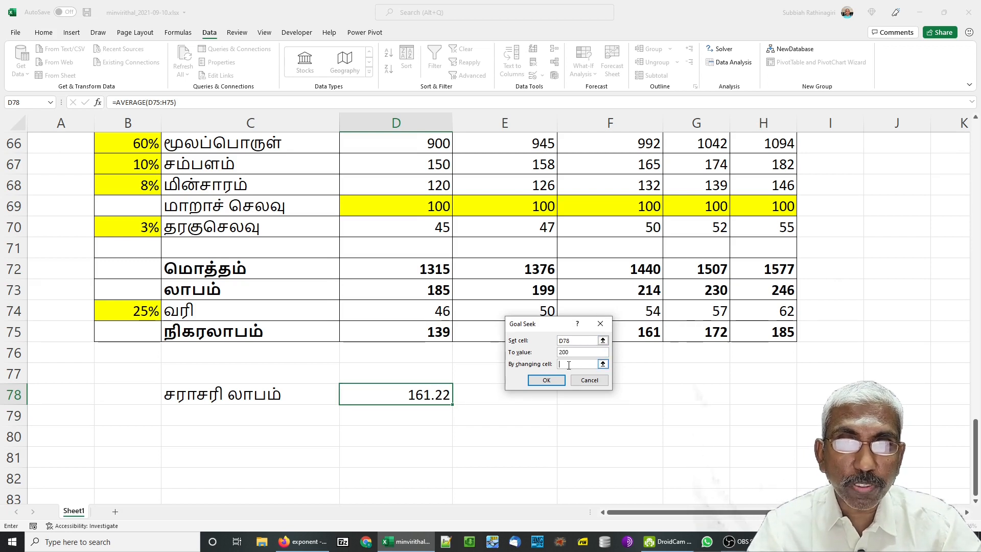
scroll(381, 366, up, 2)
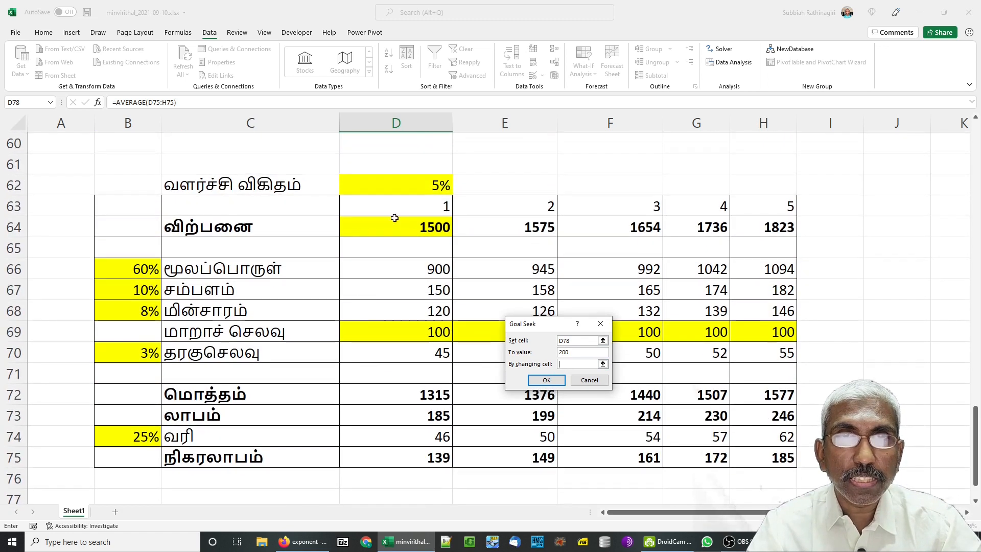
click(393, 227)
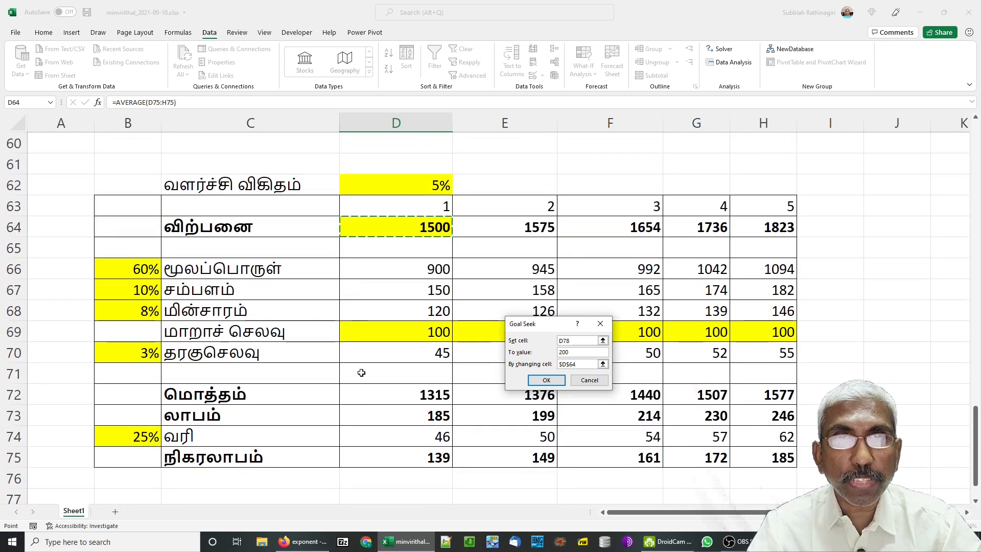
click(543, 380)
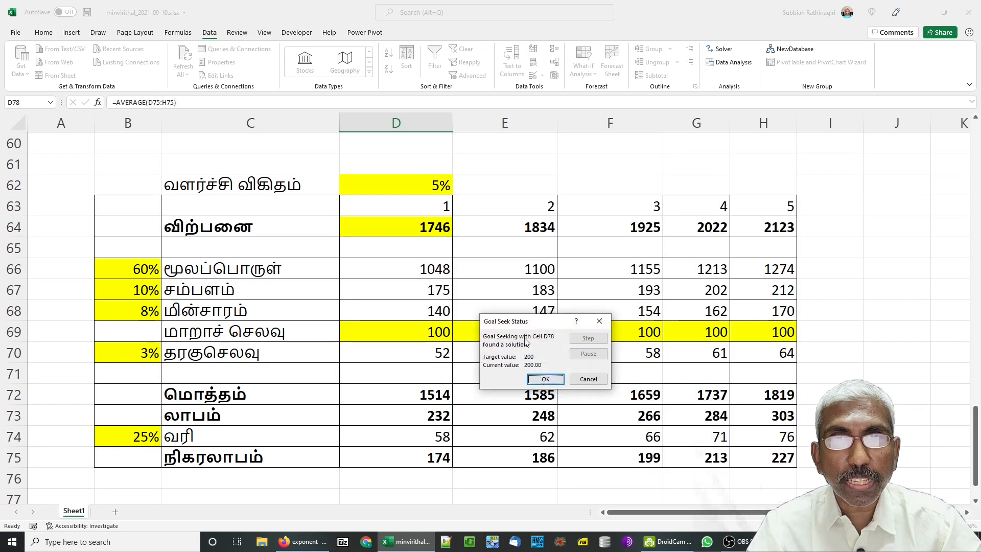
click(545, 378)
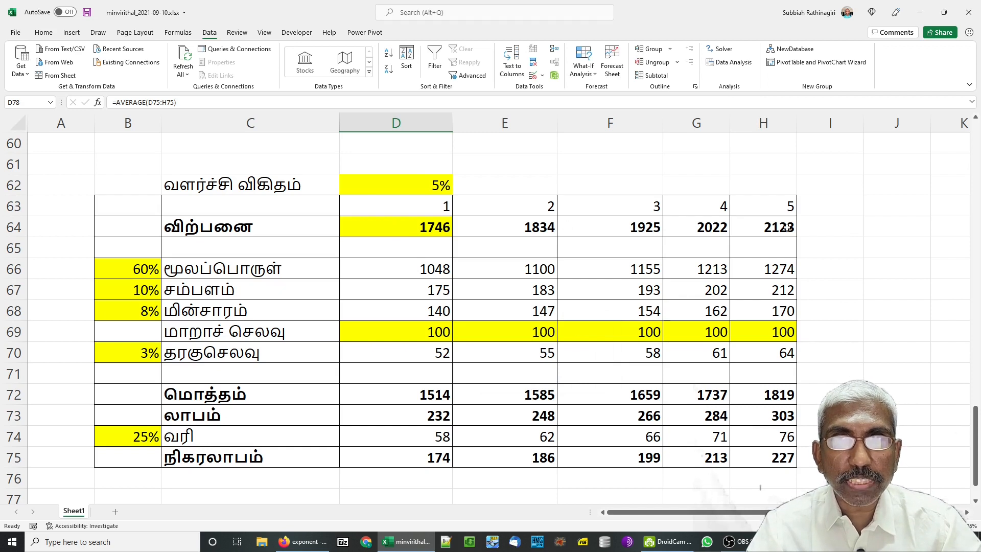
- Compare the average profit in D78 with the first-year sales found by Goal Seek in D64
scroll(486, 279, down, 3)
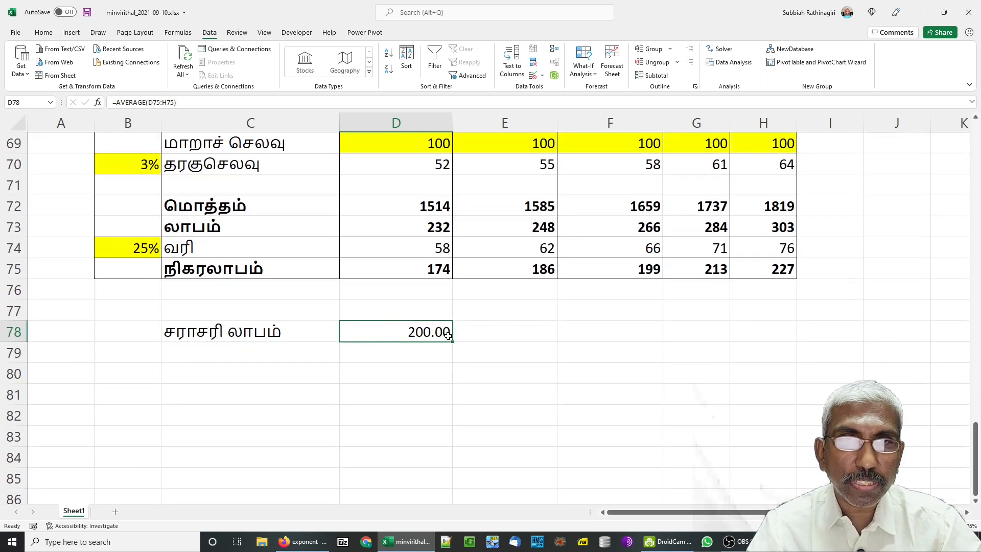
key(ctrl+z)
scroll(396, 315, up, 2)
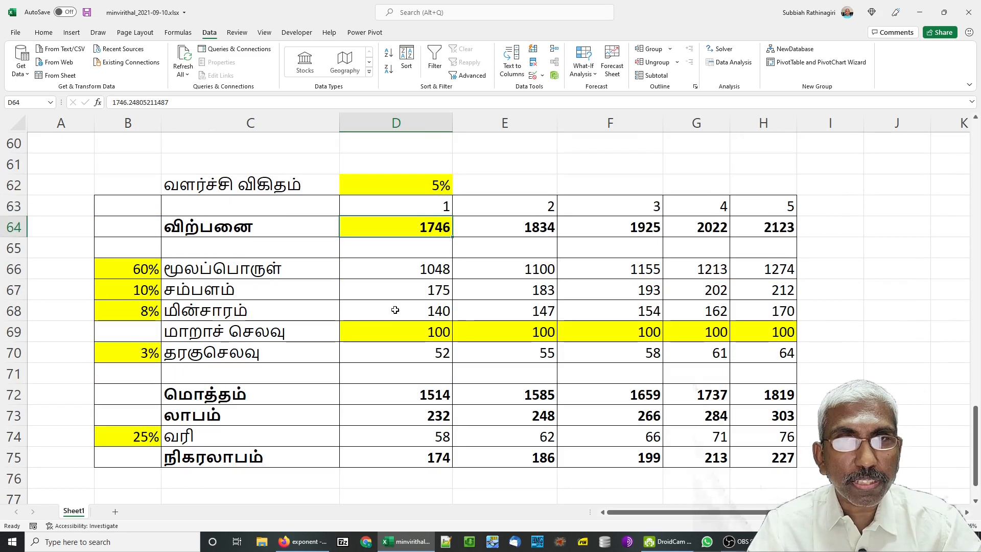
scroll(389, 381, down, 1)
click(389, 393)
scroll(416, 386, up, 3)
click(398, 284)
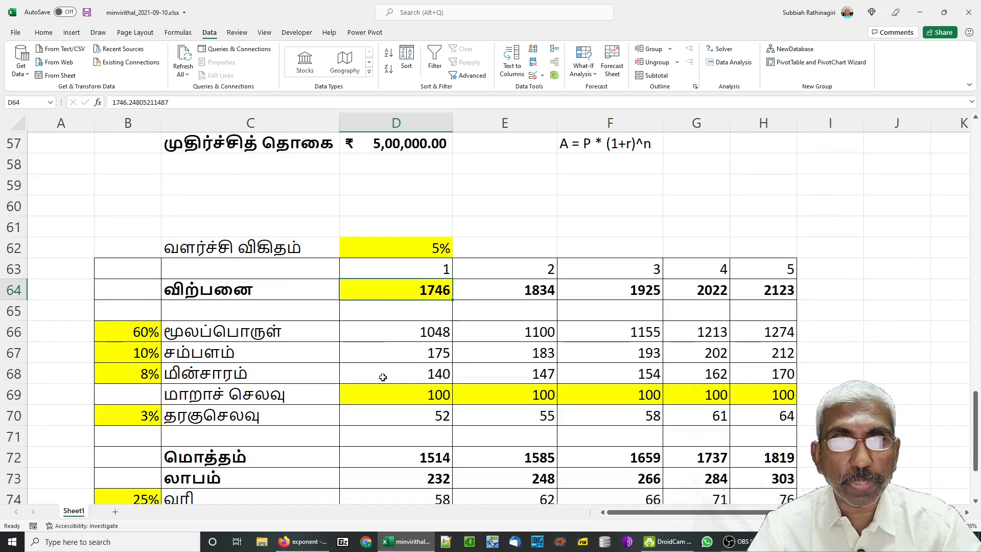